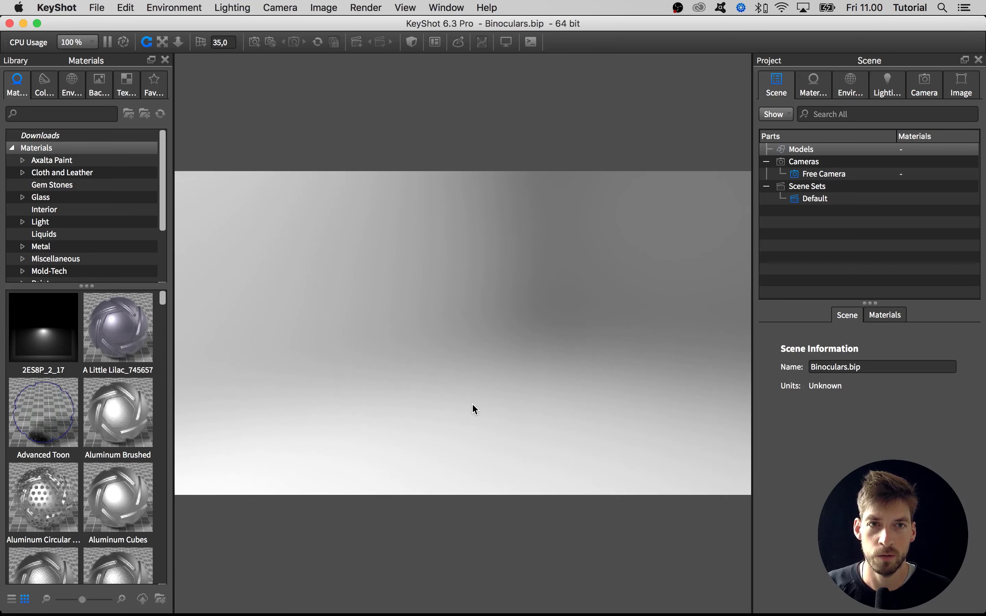
- Show the main toolbar with the import, library and render commands and hide it again
{"action": "key", "text": "t"}
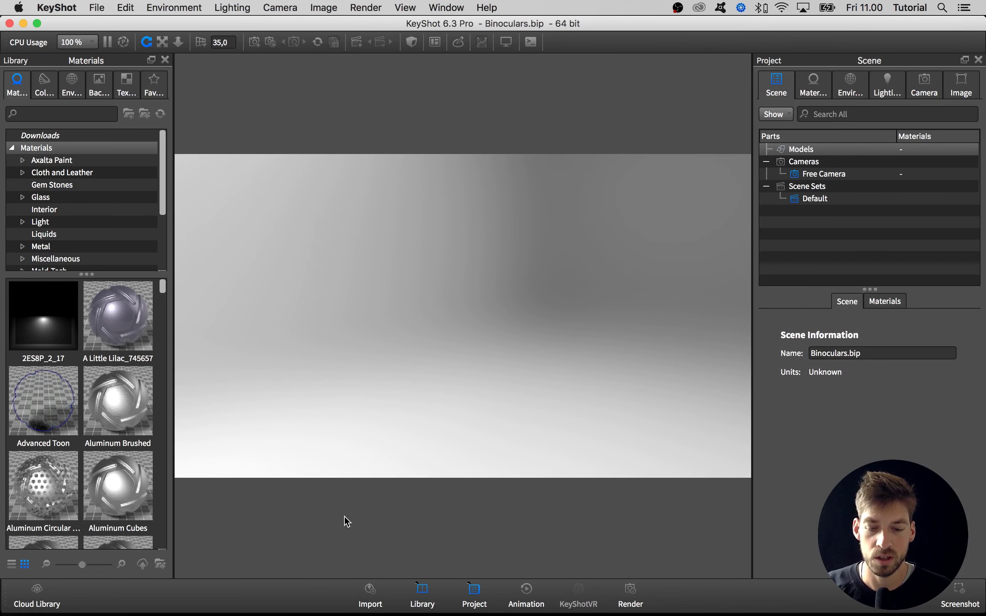
{"action": "key", "text": "t"}
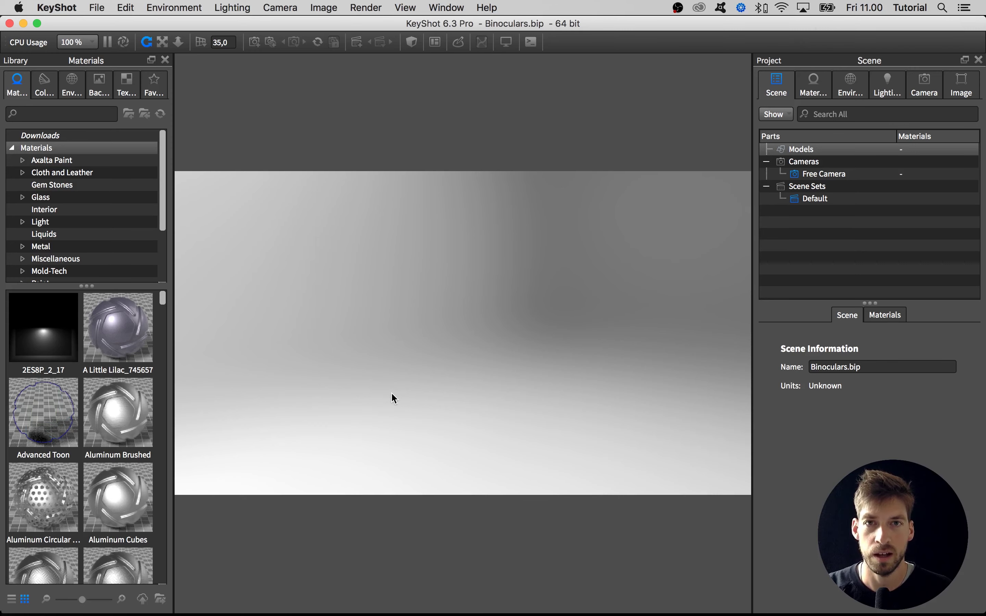
- Open Binoculars.fbx from the Model folder inside Resources on the Desktop for import
{"action": "key", "text": "super+o"}
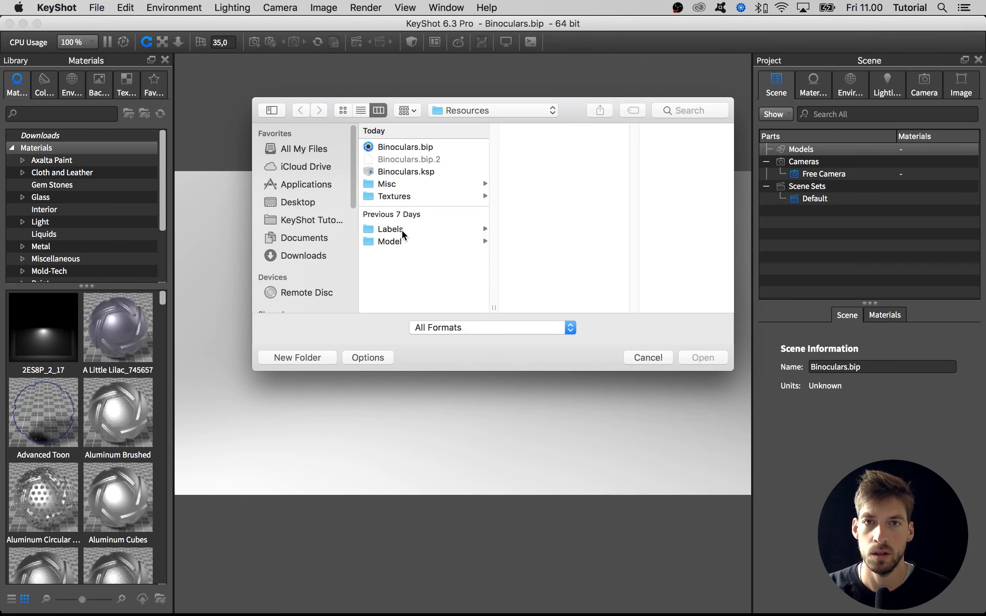
{"action": "left_click_drag", "start_coordinate": [577, 108], "coordinate": [576, 113]}
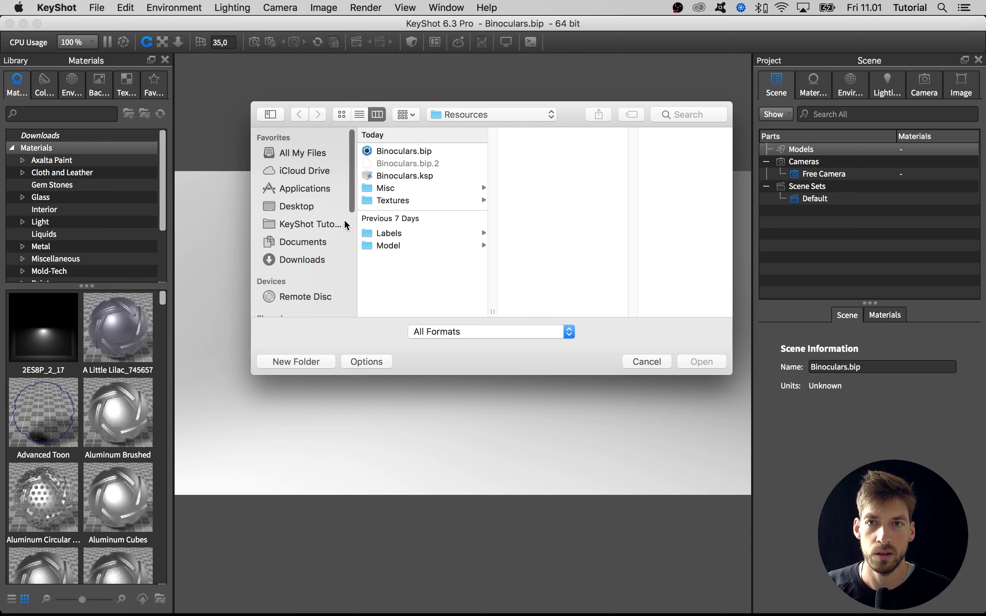
{"action": "left_click", "coordinate": [309, 207]}
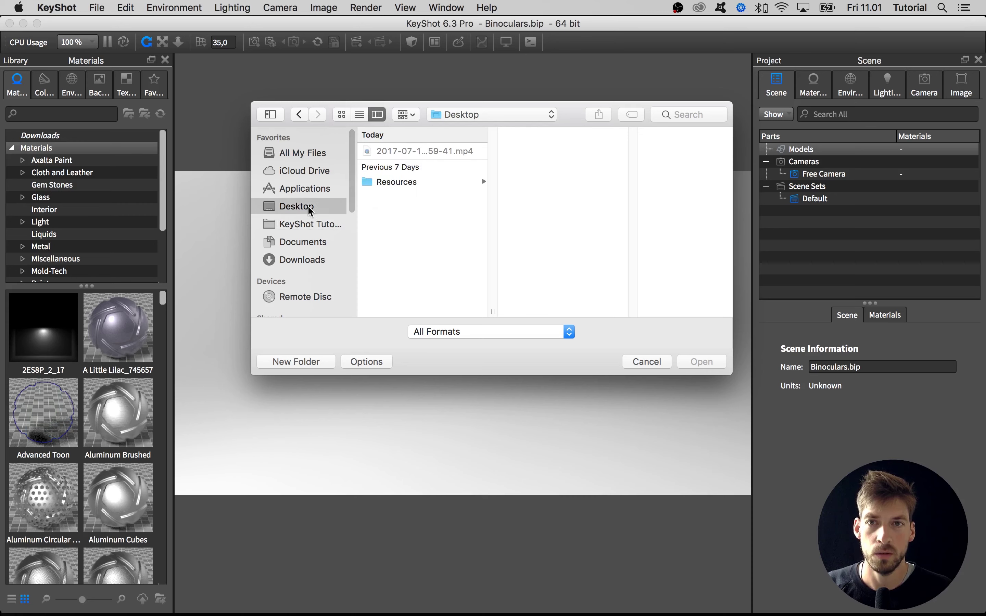
{"action": "left_click", "coordinate": [395, 184]}
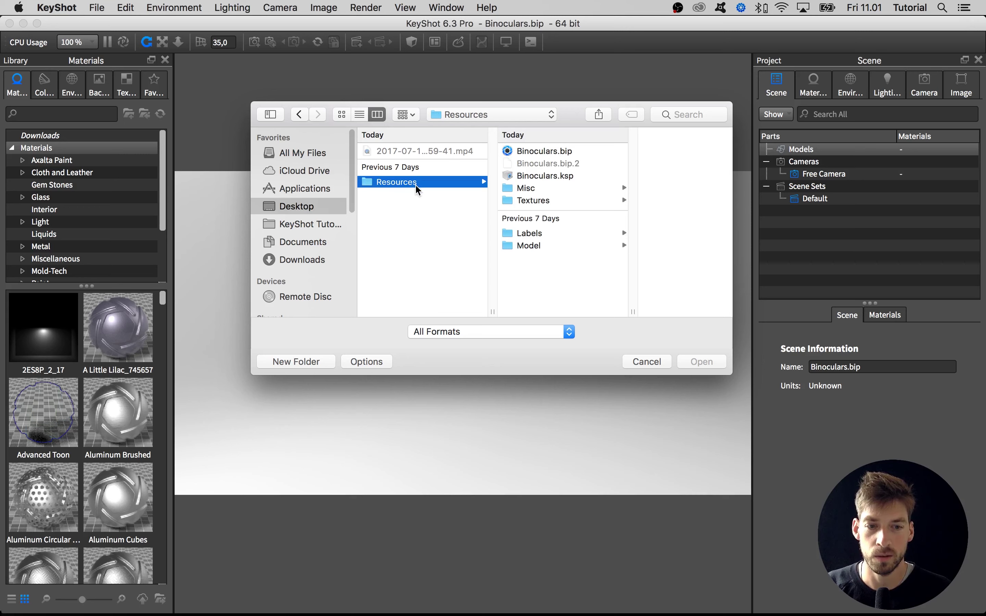
{"action": "left_click", "coordinate": [529, 246]}
{"action": "left_click", "coordinate": [610, 152]}
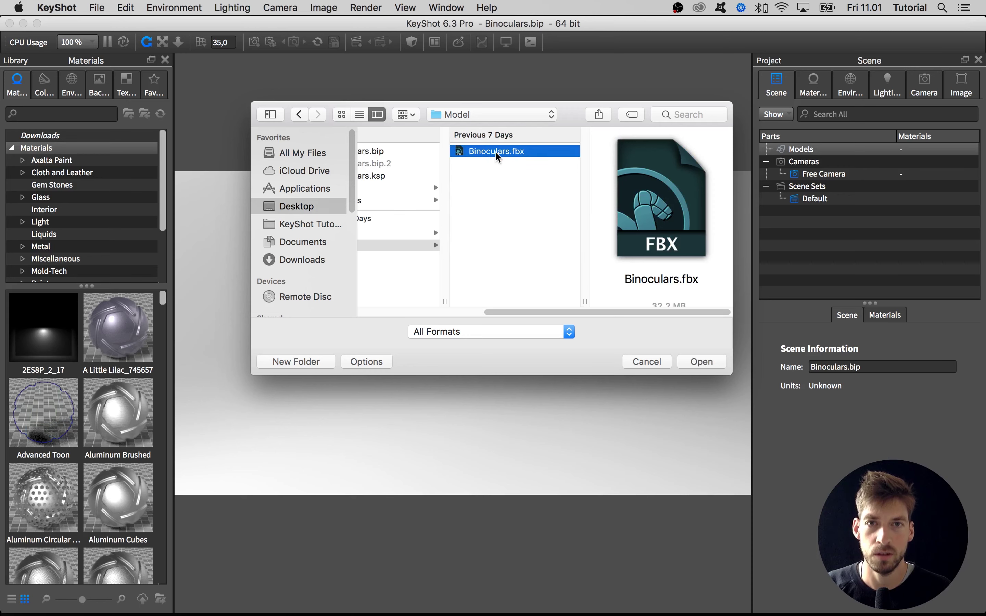
{"action": "left_click", "coordinate": [699, 363]}
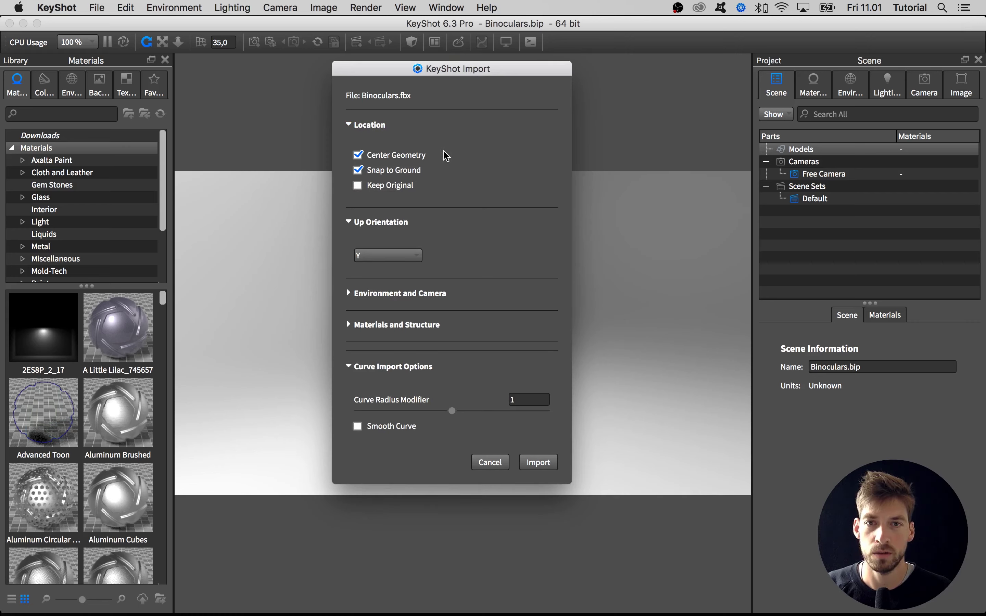
{"action": "left_click", "coordinate": [373, 127]}
{"action": "left_click", "coordinate": [365, 127]}
{"action": "left_click", "coordinate": [361, 127]}
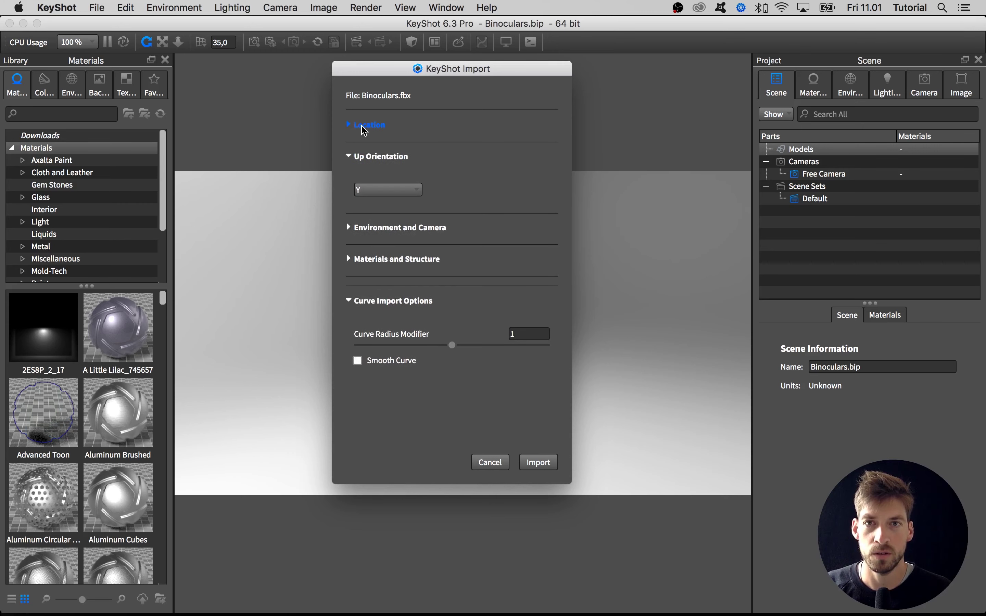
{"action": "left_click", "coordinate": [360, 129]}
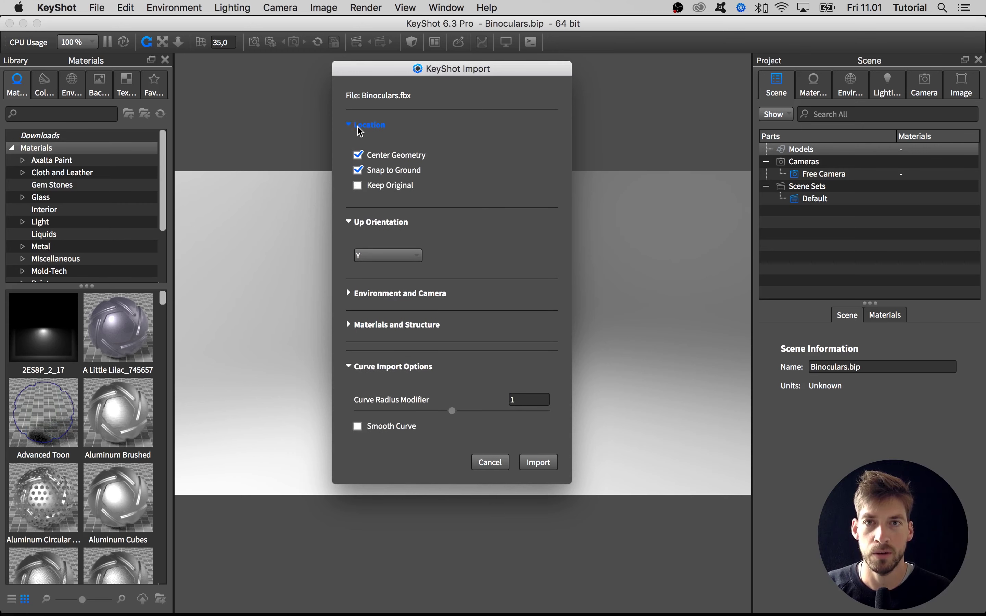
- Try the import location options, including Keep Original, and return to Center Geometry with Snap to Ground
{"action": "left_click", "coordinate": [398, 156]}
{"action": "left_click", "coordinate": [399, 185]}
{"action": "left_click", "coordinate": [399, 158]}
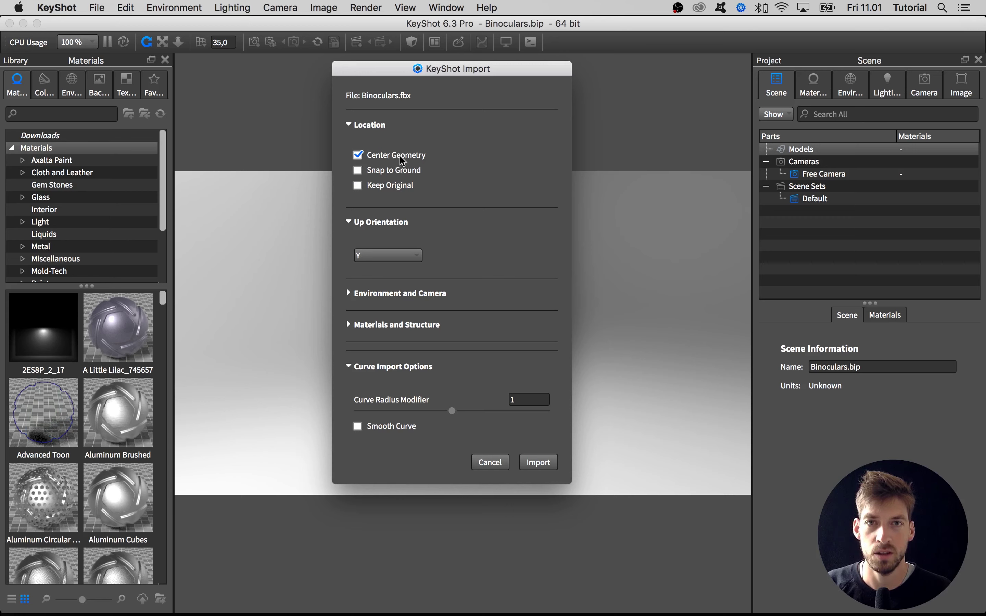
{"action": "left_click", "coordinate": [399, 170]}
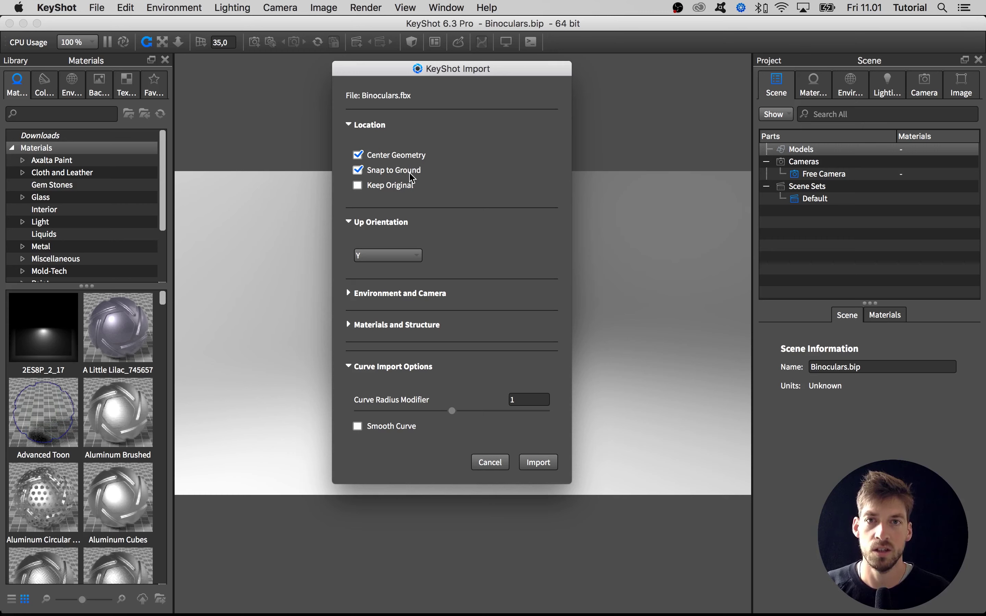
{"action": "left_click", "coordinate": [392, 186]}
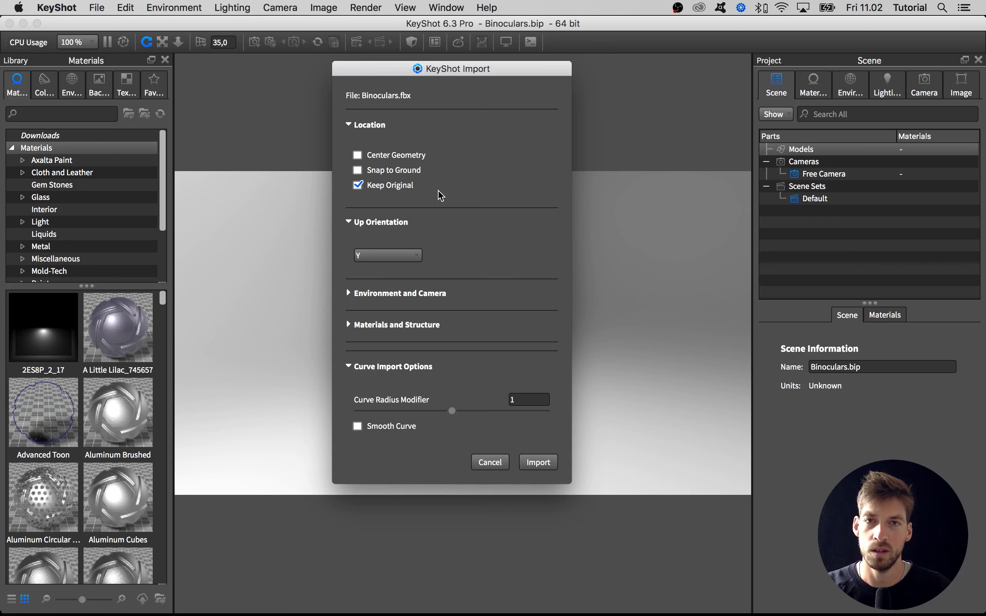
{"action": "left_click", "coordinate": [405, 156]}
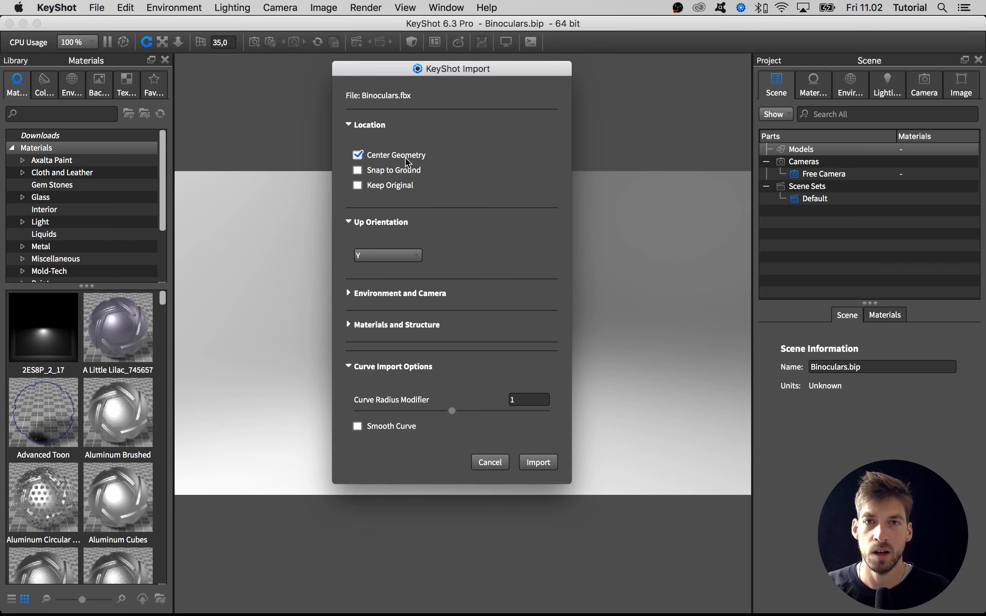
{"action": "left_click", "coordinate": [403, 170]}
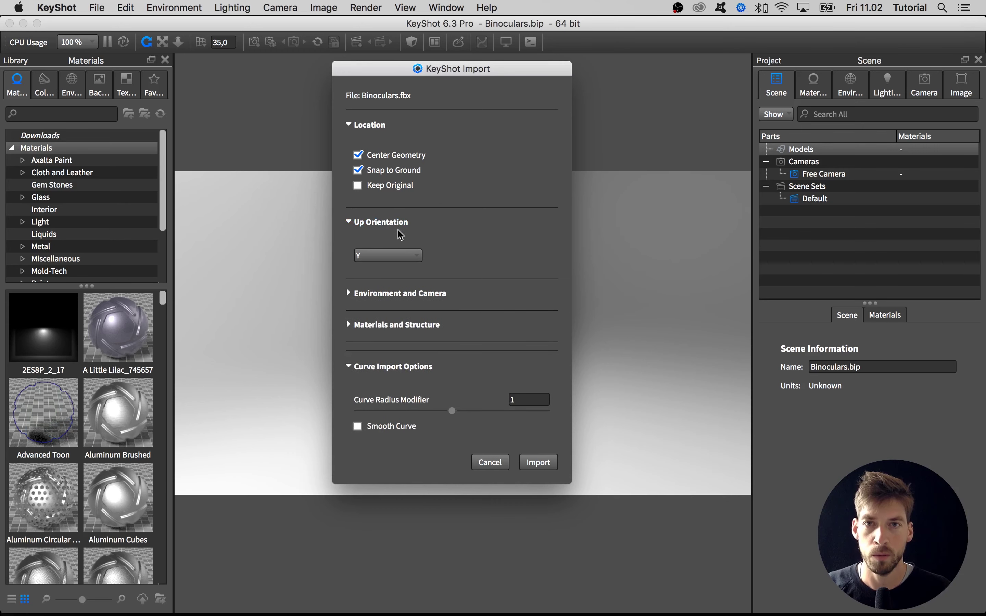
- Examine the available up-orientation axes for the imported model and choose Y
{"action": "left_click", "coordinate": [396, 256]}
{"action": "left_click", "coordinate": [391, 264]}
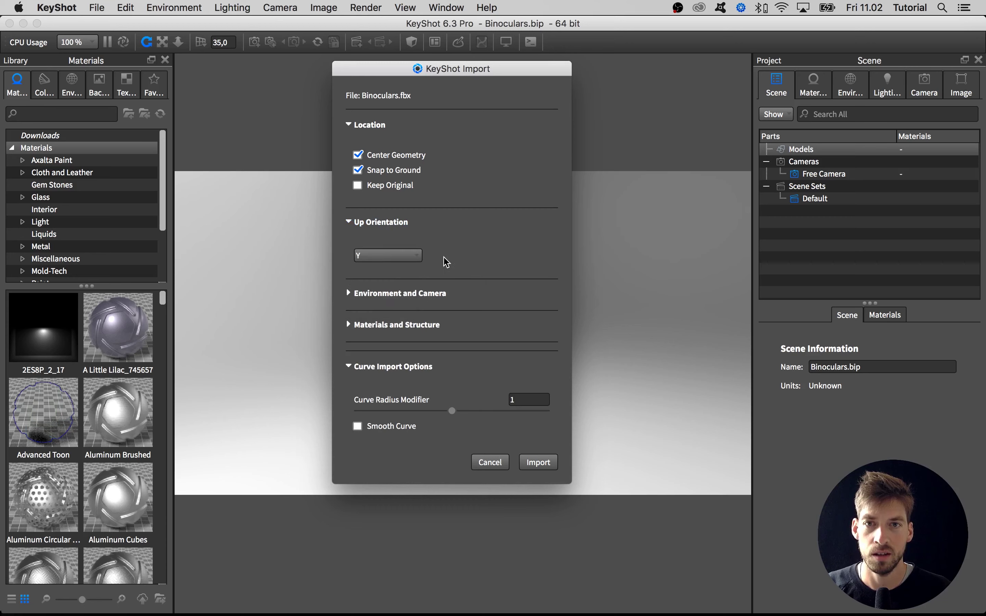
{"action": "left_click", "coordinate": [396, 265]}
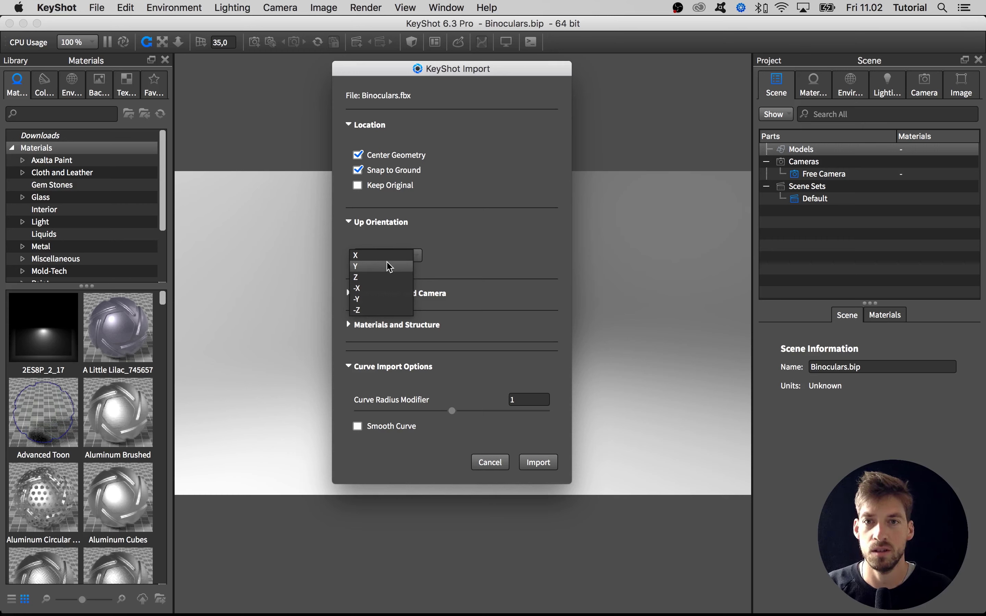
{"action": "left_click", "coordinate": [386, 264]}
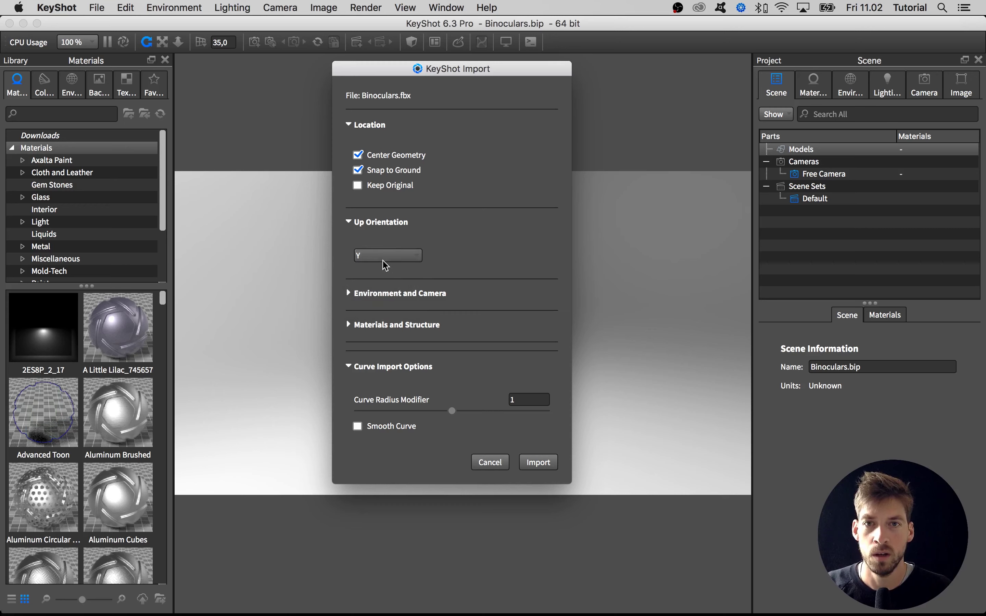
{"action": "left_click", "coordinate": [382, 257]}
{"action": "left_click", "coordinate": [371, 267]}
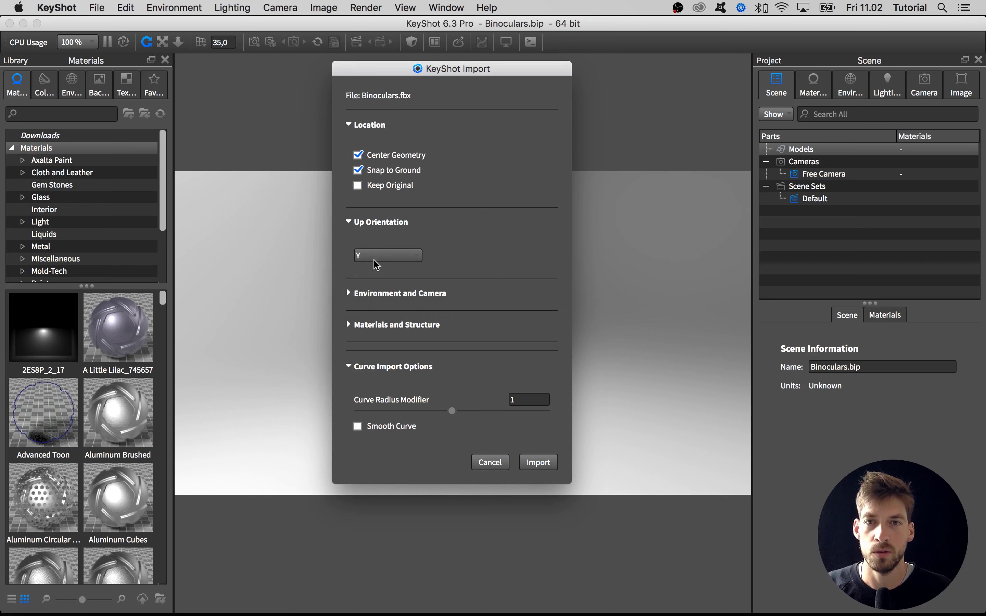
{"action": "left_click", "coordinate": [377, 263]}
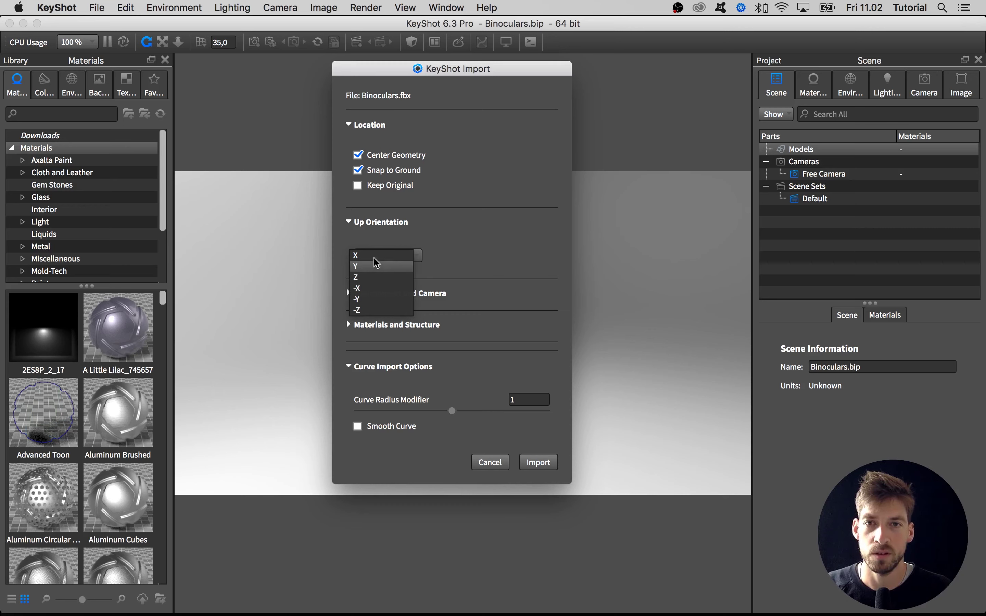
{"action": "left_click", "coordinate": [374, 265]}
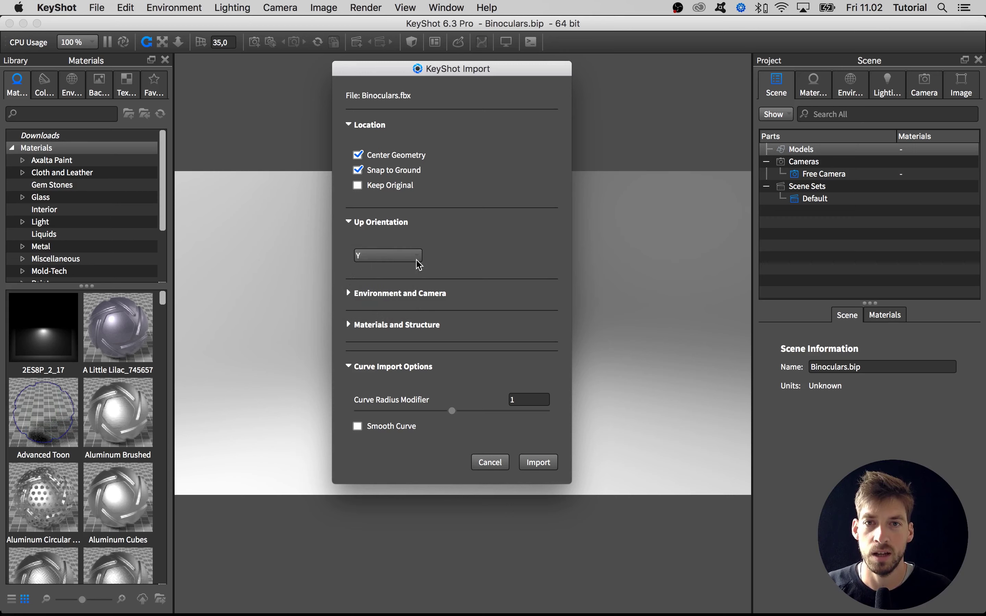
- Disable Import Cameras in the Environment and Camera import settings
{"action": "left_click", "coordinate": [393, 294]}
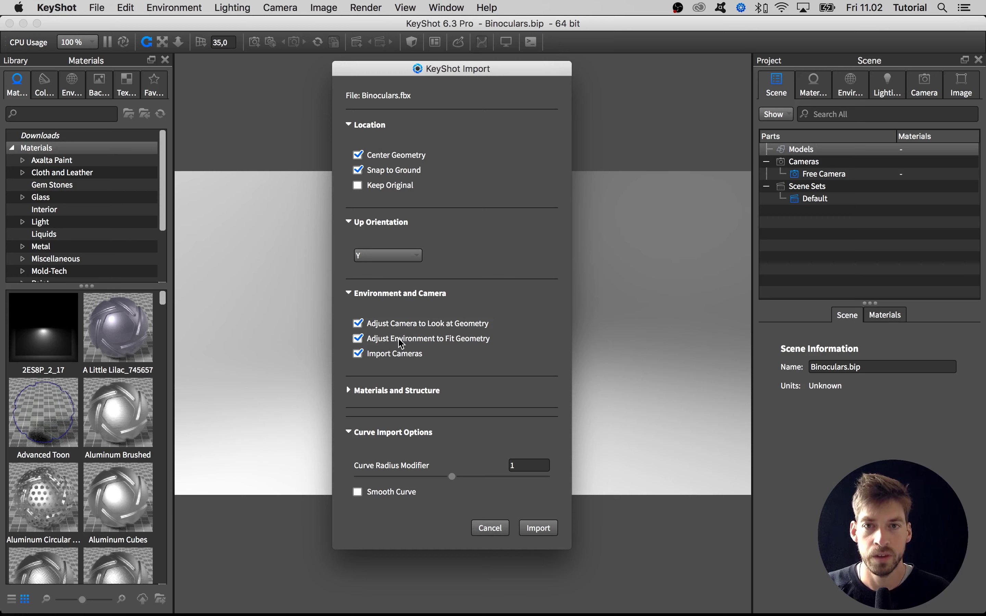
{"action": "left_click", "coordinate": [374, 354]}
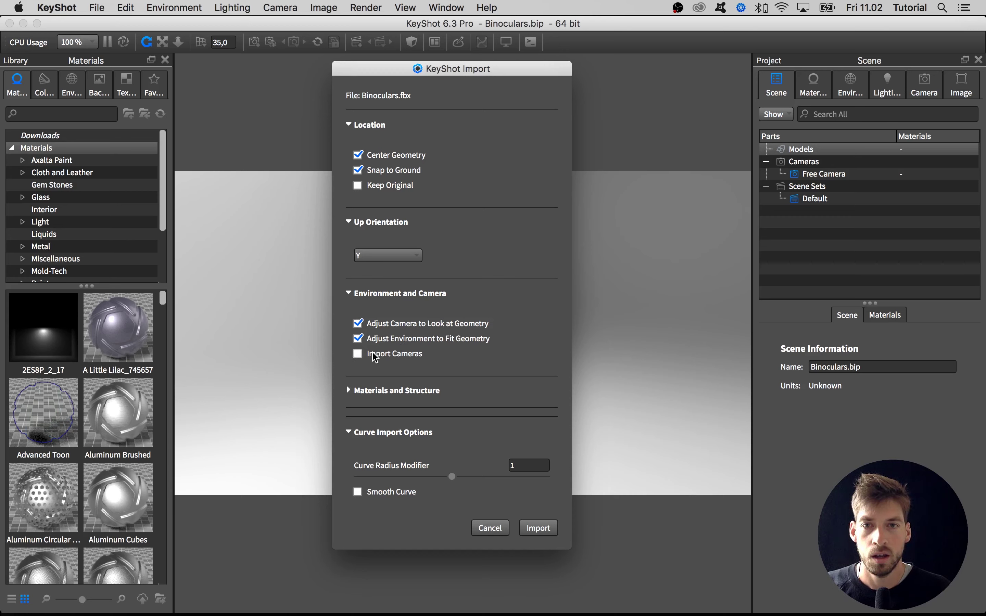
{"action": "left_click", "coordinate": [415, 355]}
{"action": "left_click", "coordinate": [416, 354]}
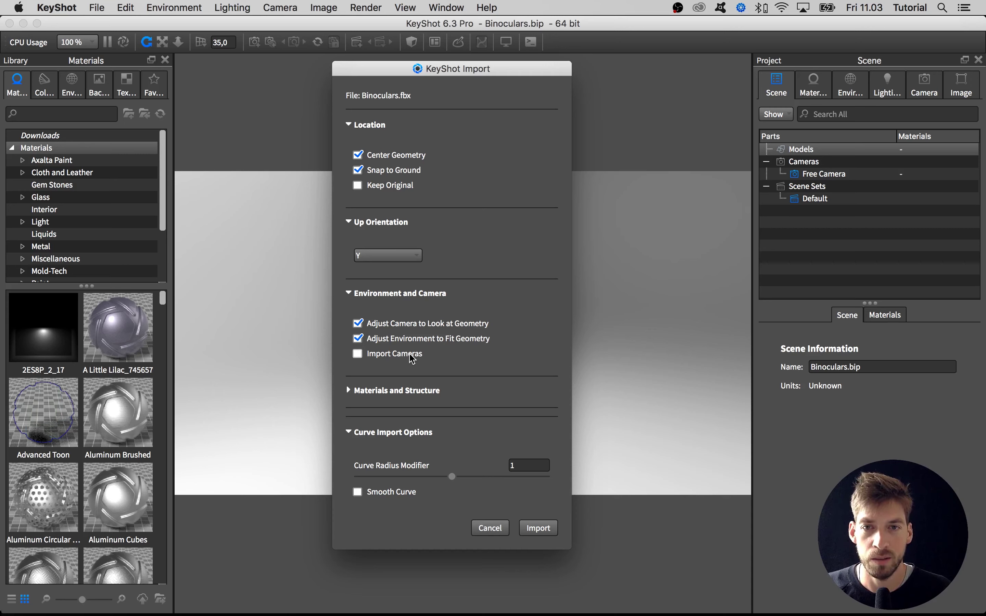
{"action": "left_click", "coordinate": [412, 356]}
{"action": "left_click", "coordinate": [411, 356]}
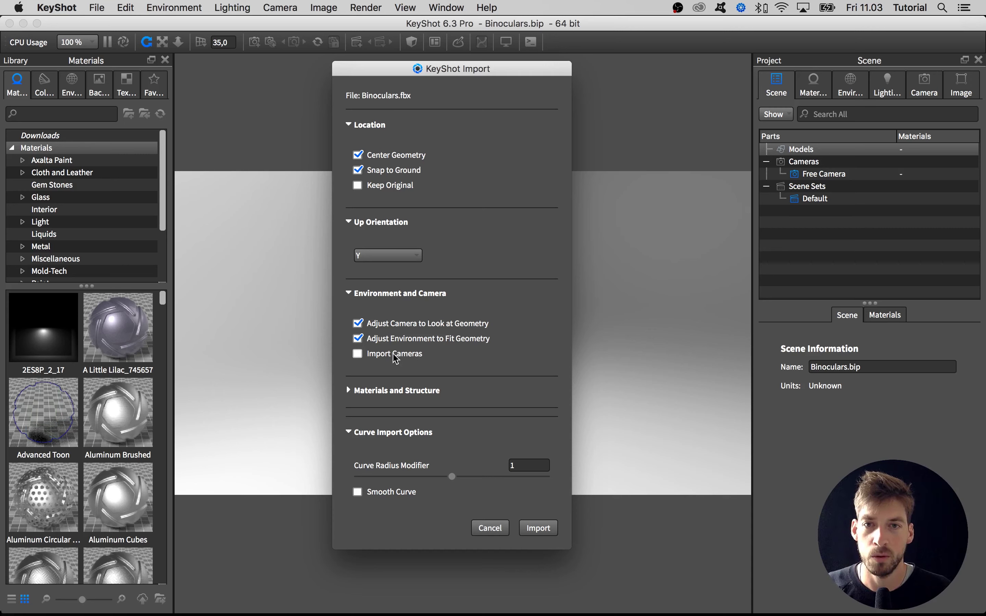
{"action": "left_click", "coordinate": [394, 355]}
{"action": "left_click", "coordinate": [395, 355]}
{"action": "left_click", "coordinate": [397, 359]}
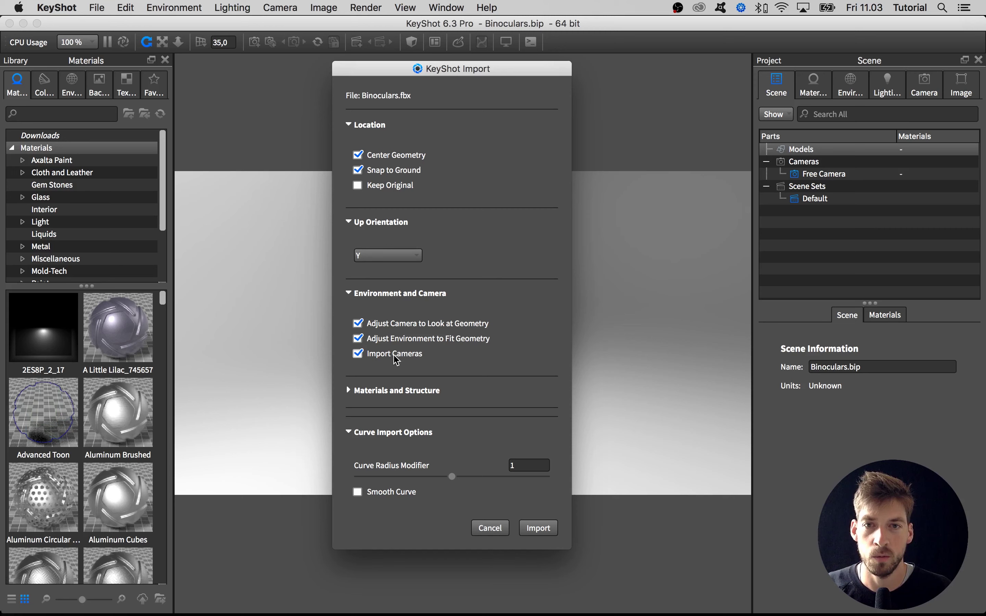
{"action": "left_click", "coordinate": [397, 359]}
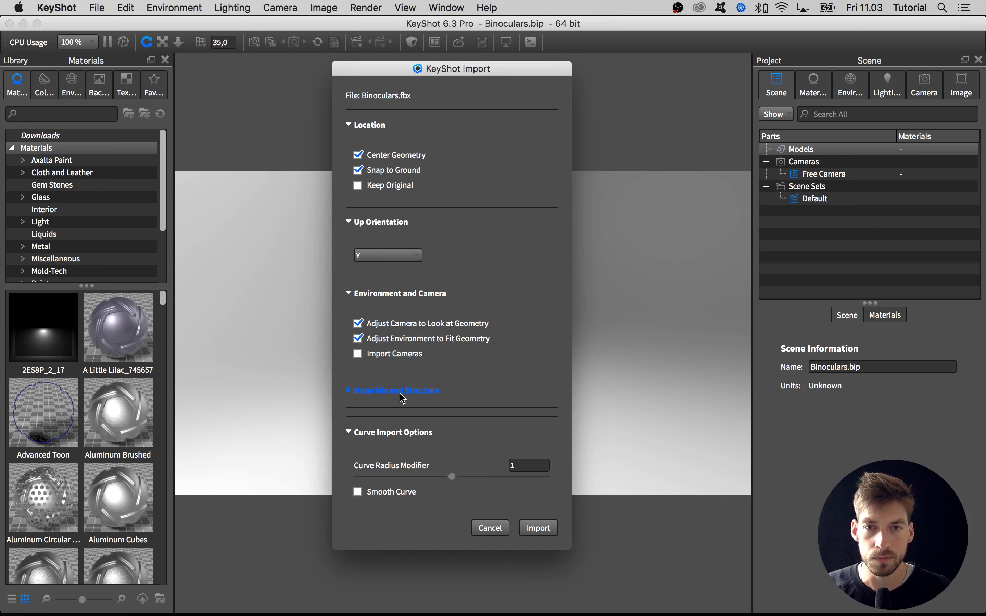
- Try Use Material Template with Template 1 in the Materials and Structure settings, turn it off and collapse the section
{"action": "left_click", "coordinate": [402, 394]}
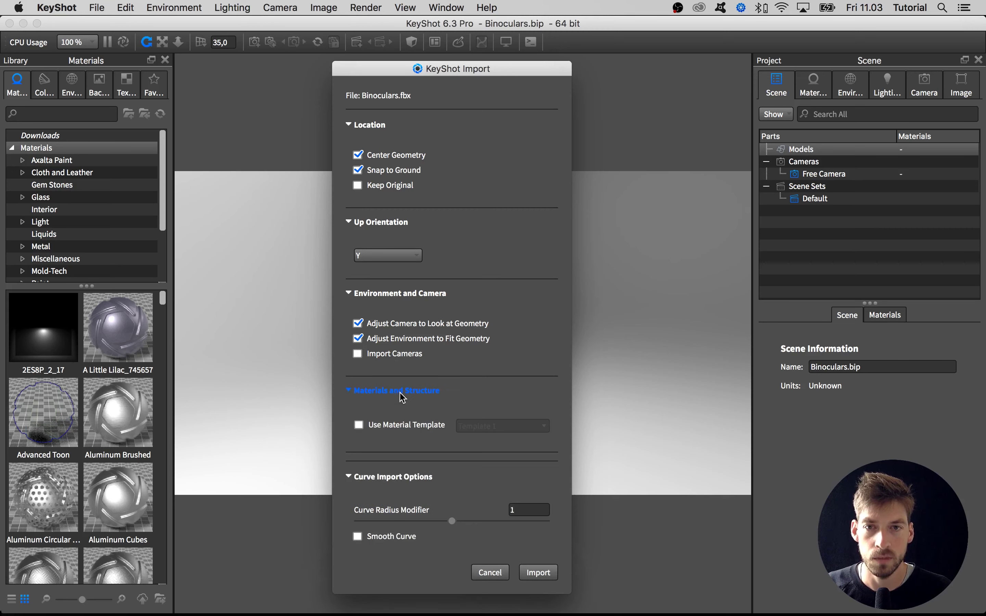
{"action": "left_click", "coordinate": [408, 426]}
{"action": "left_click", "coordinate": [463, 428]}
{"action": "left_click", "coordinate": [392, 425]}
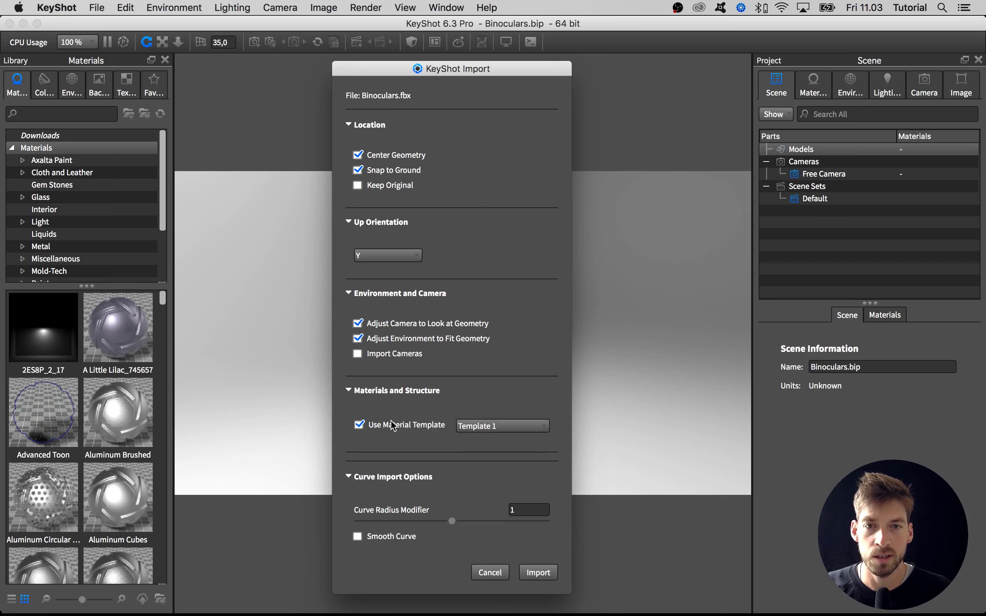
{"action": "left_click", "coordinate": [392, 425]}
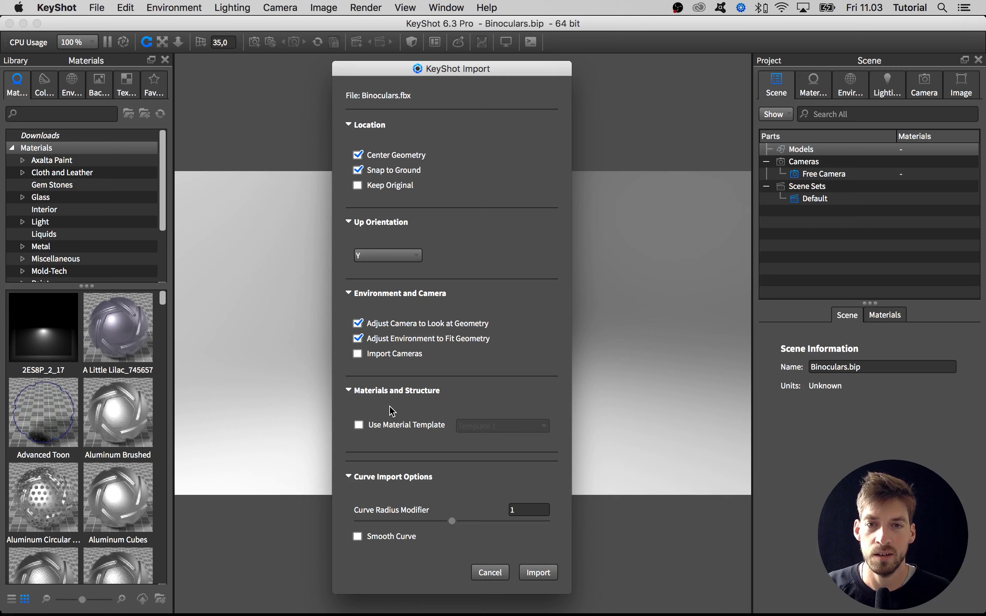
{"action": "left_click", "coordinate": [384, 392]}
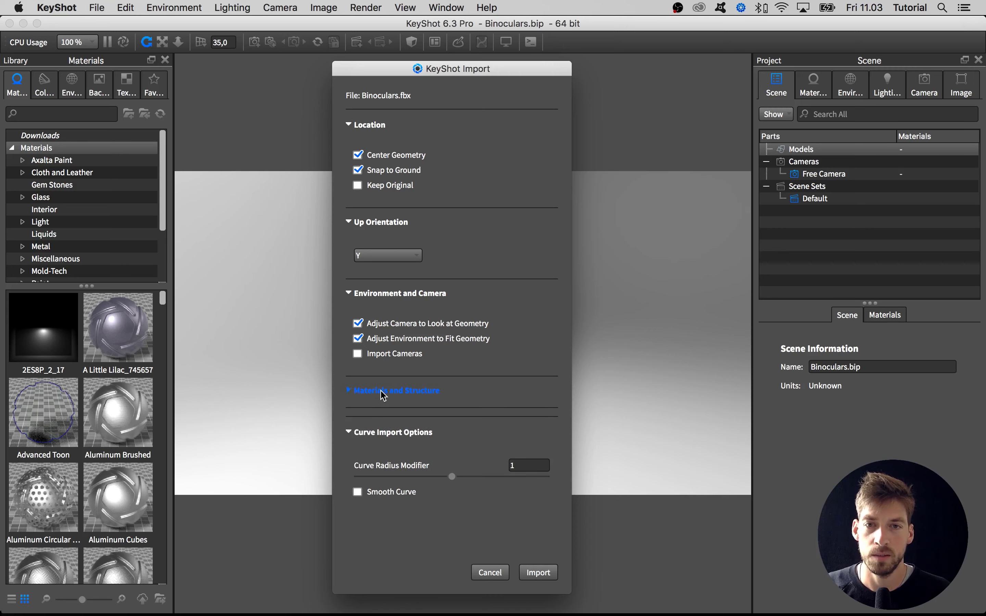
{"action": "left_click", "coordinate": [382, 392]}
{"action": "left_click", "coordinate": [379, 391]}
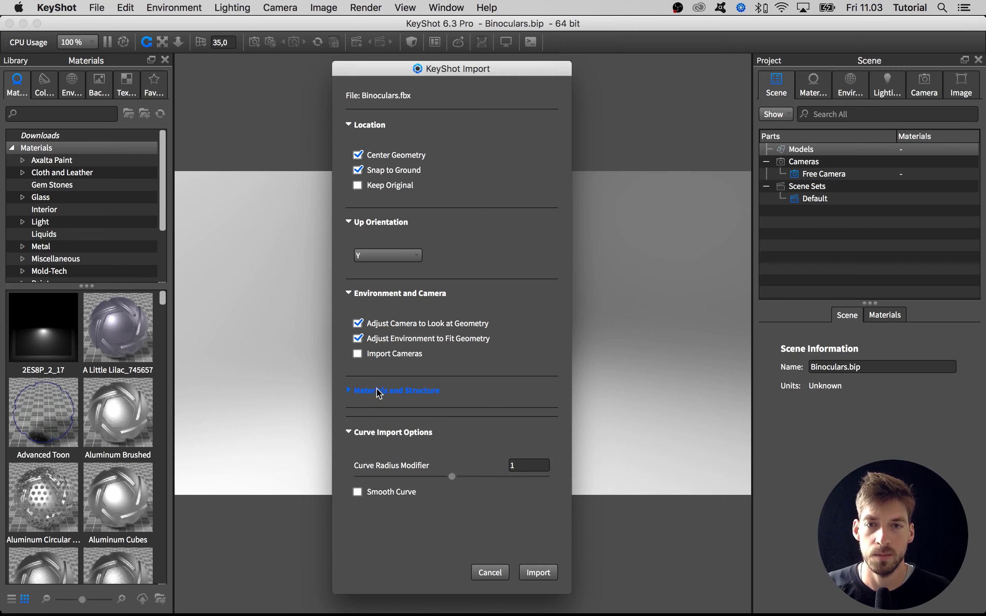
{"action": "left_click", "coordinate": [378, 435]}
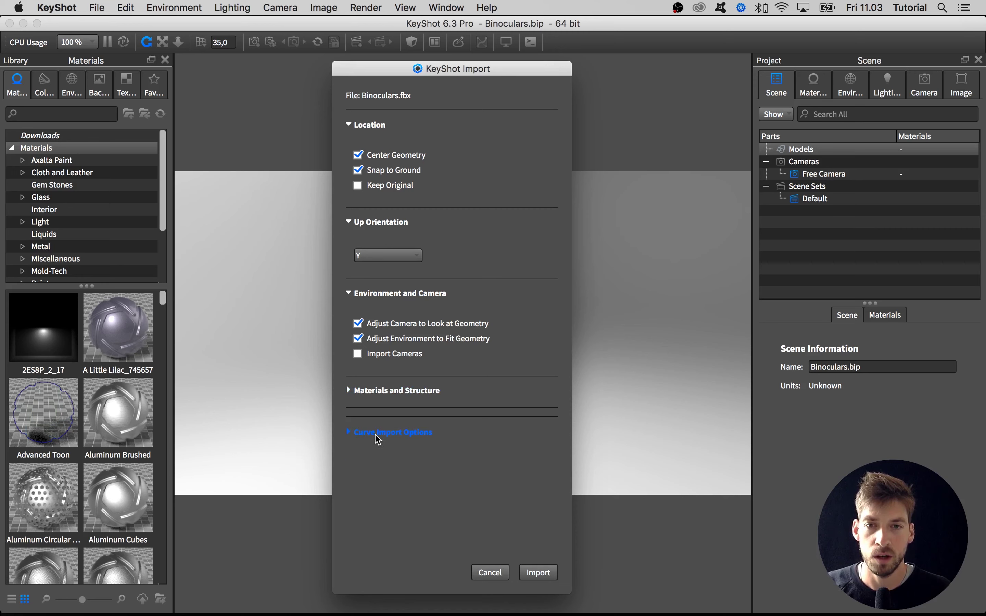
{"action": "left_click", "coordinate": [377, 434]}
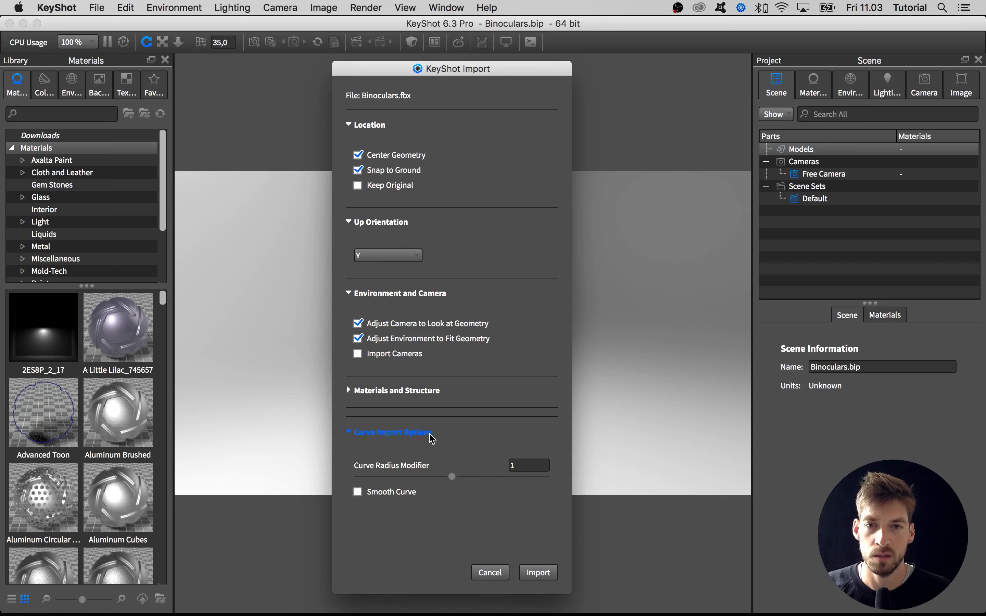
{"action": "left_click", "coordinate": [420, 436]}
{"action": "left_click", "coordinate": [416, 434]}
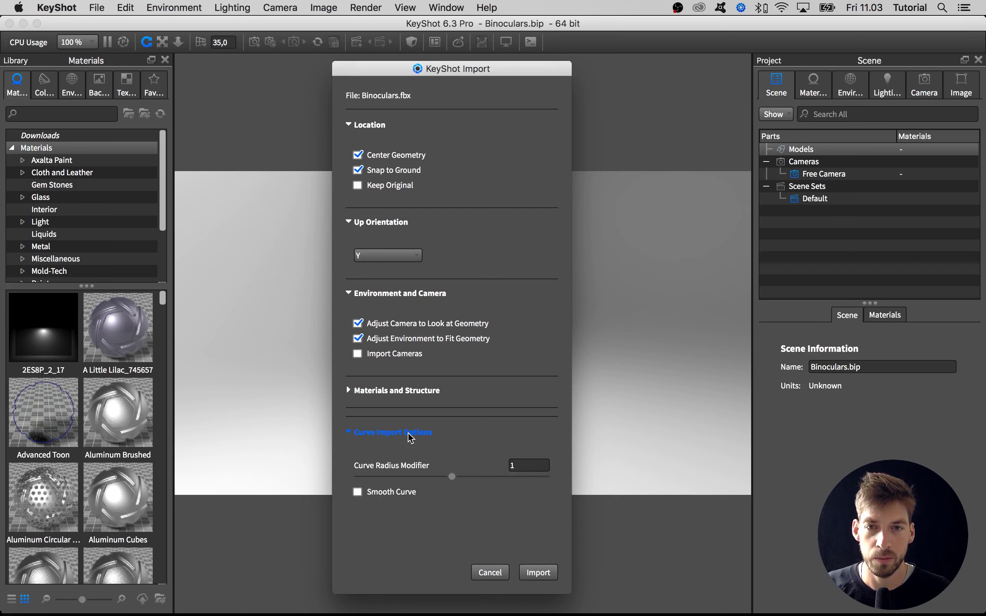
- Collapse the Curve Import Options and import Binoculars.fbx with the current settings
{"action": "left_click", "coordinate": [394, 433]}
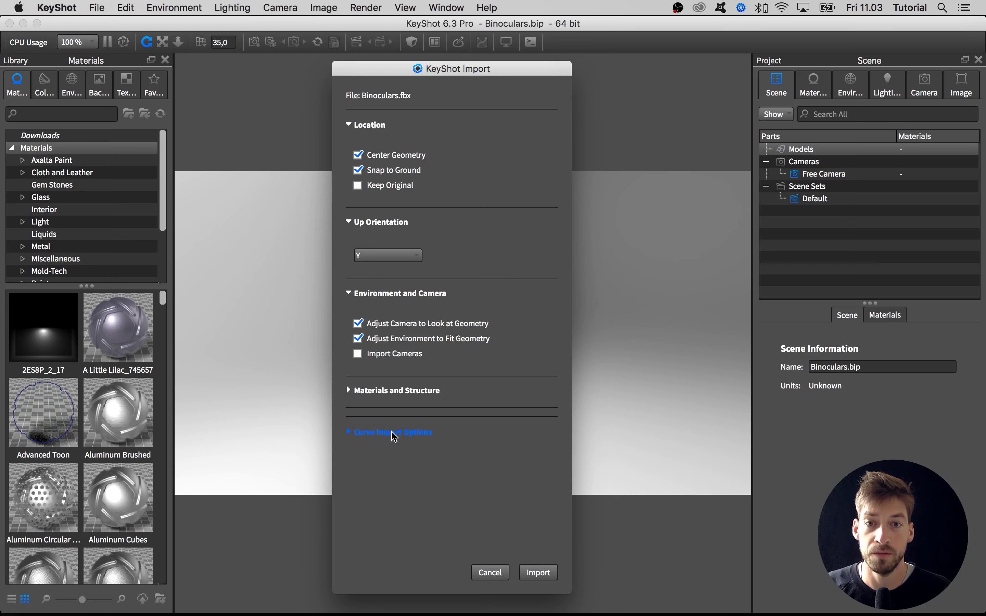
{"action": "left_click", "coordinate": [392, 437]}
{"action": "left_click", "coordinate": [393, 438]}
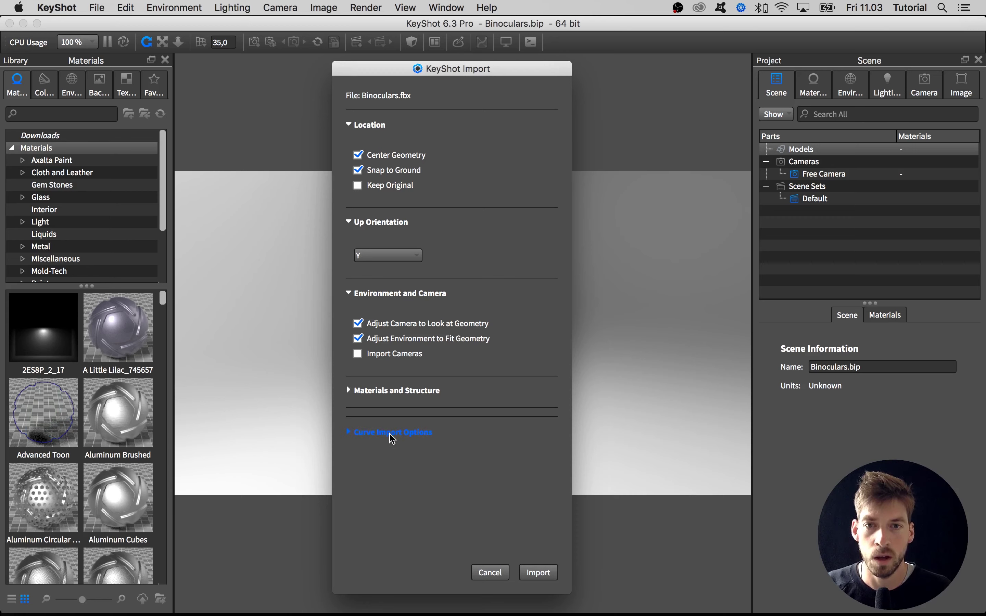
{"action": "left_click", "coordinate": [414, 439]}
{"action": "left_click", "coordinate": [414, 440]}
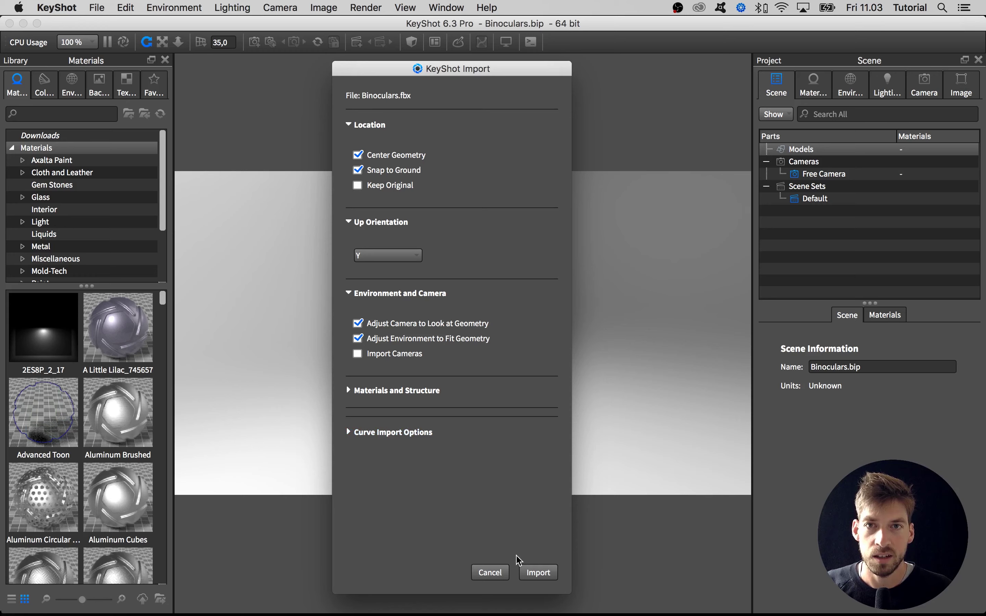
{"action": "left_click", "coordinate": [538, 573]}
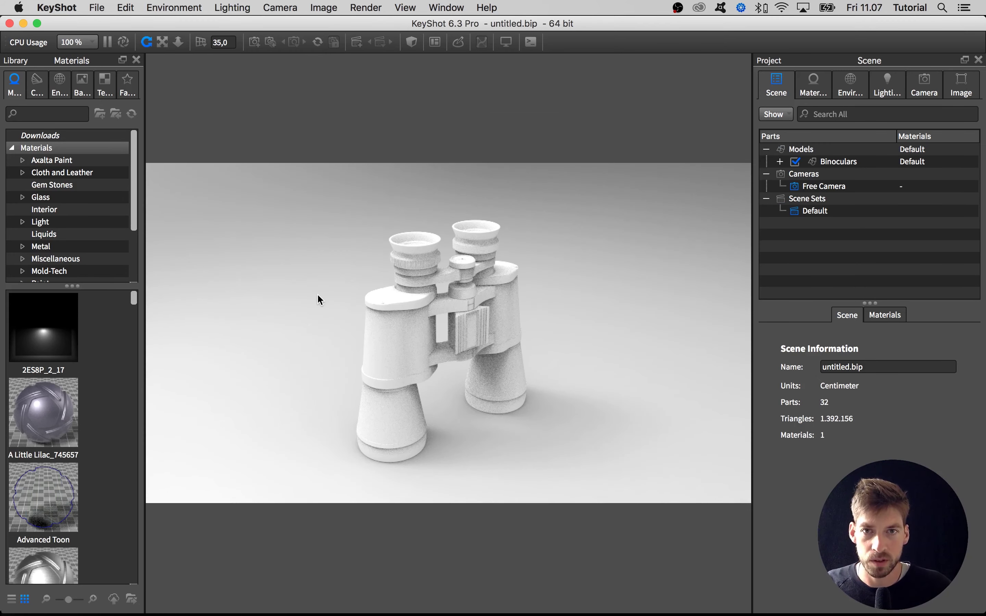
- Examine the imported binoculars from several angles and up close around the screw on the housing's top plate
{"action": "left_click_drag", "start_coordinate": [326, 300], "coordinate": [371, 252]}
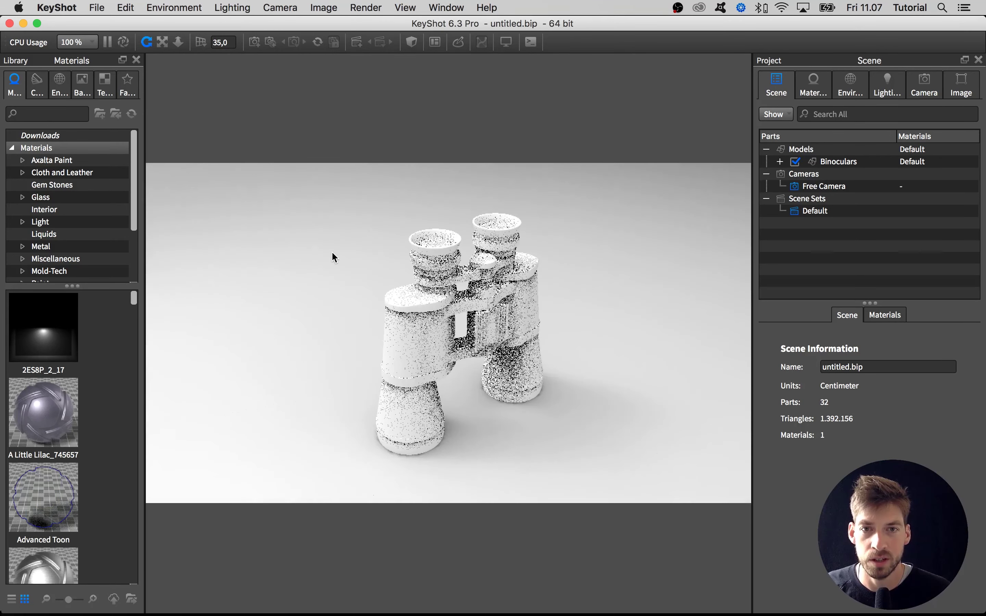
{"action": "left_click_drag", "start_coordinate": [340, 250], "coordinate": [338, 259]}
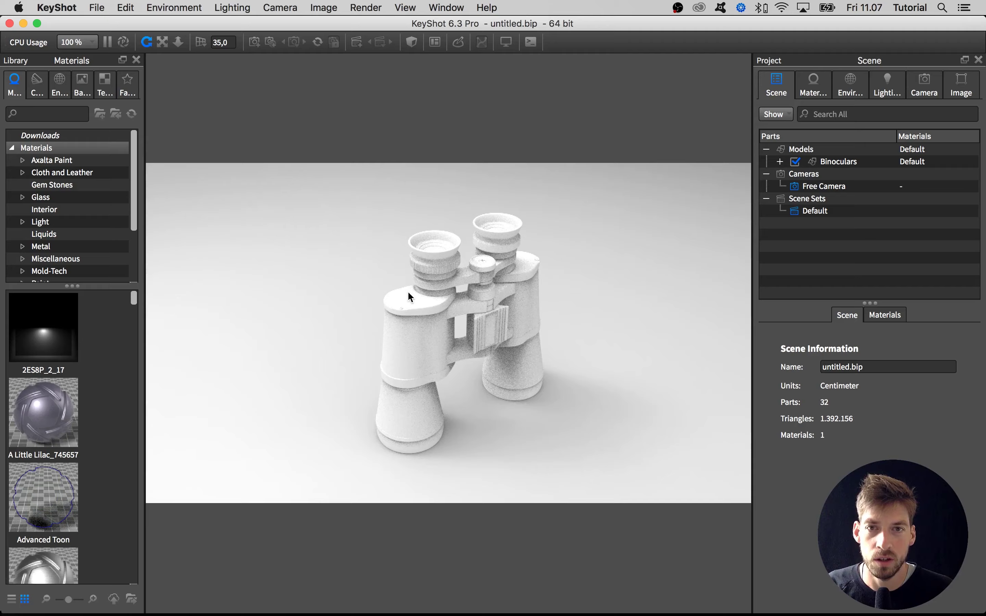
{"action": "scroll", "coordinate": [423, 312], "scroll_direction": "up", "scroll_amount": 10}
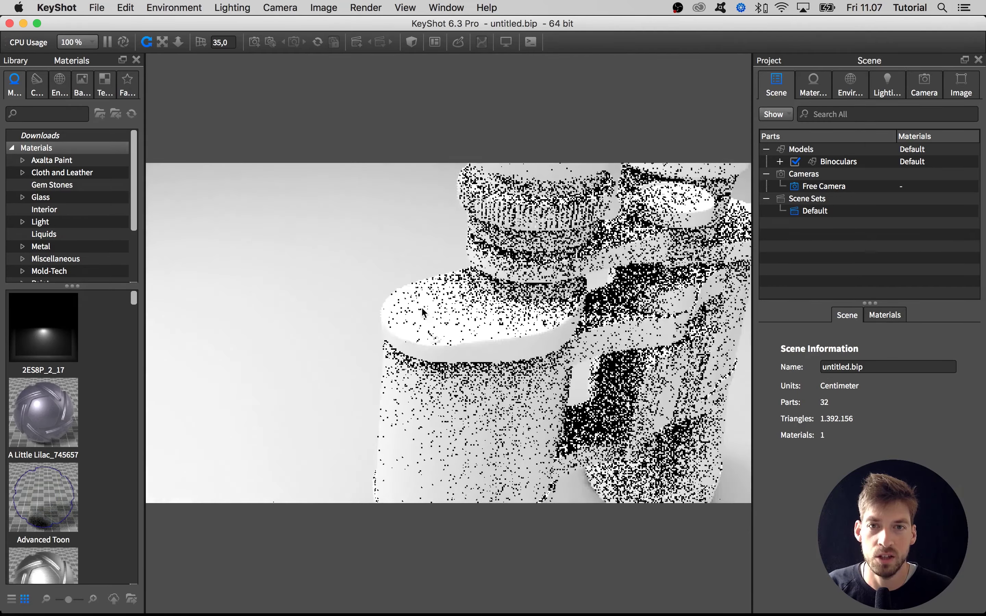
{"action": "scroll", "coordinate": [422, 312], "scroll_direction": "up", "scroll_amount": 3}
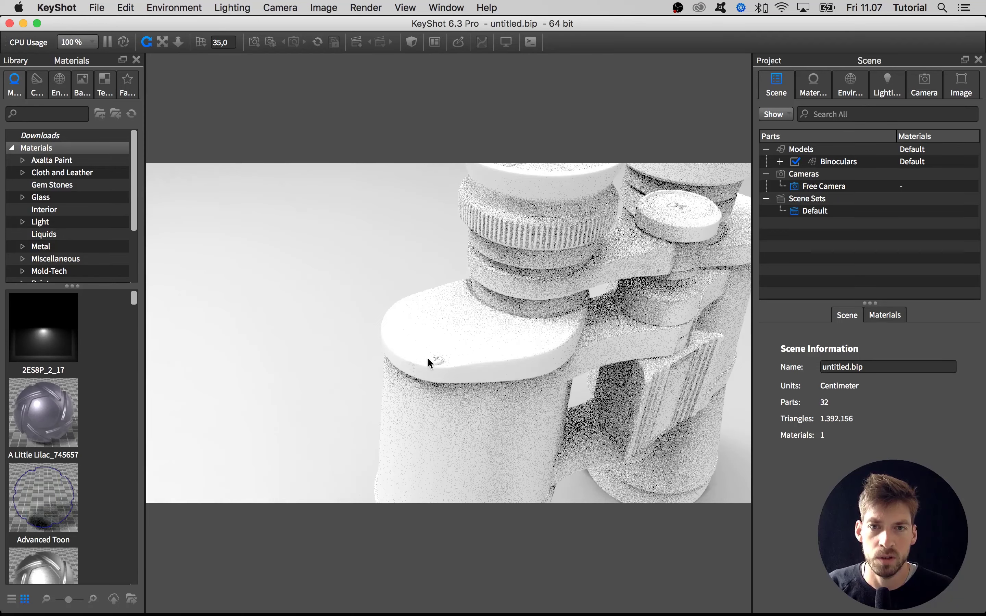
{"action": "scroll", "coordinate": [372, 353], "scroll_direction": "up", "scroll_amount": 3}
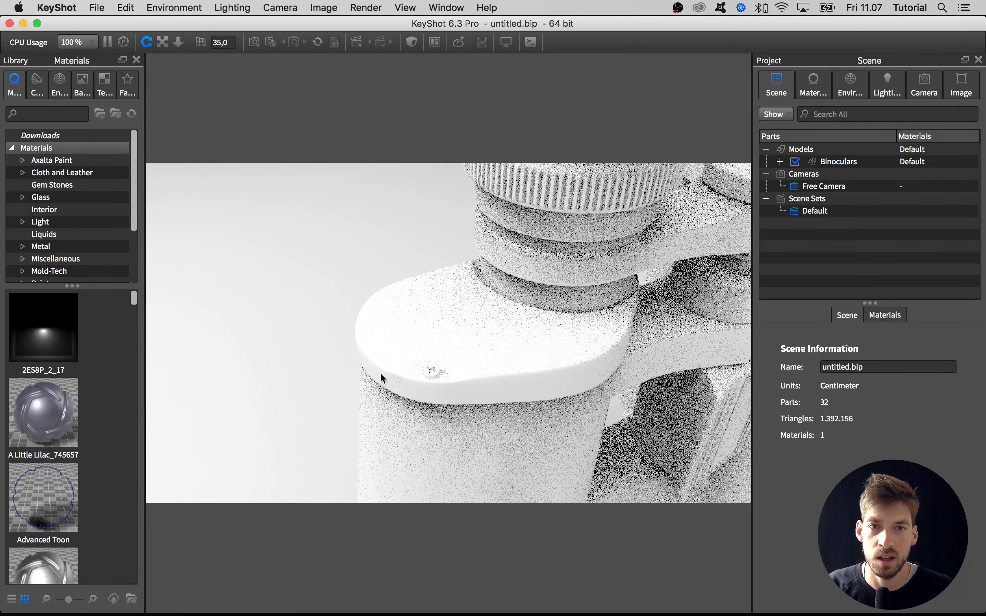
{"action": "scroll", "coordinate": [363, 348], "scroll_direction": "up", "scroll_amount": 3}
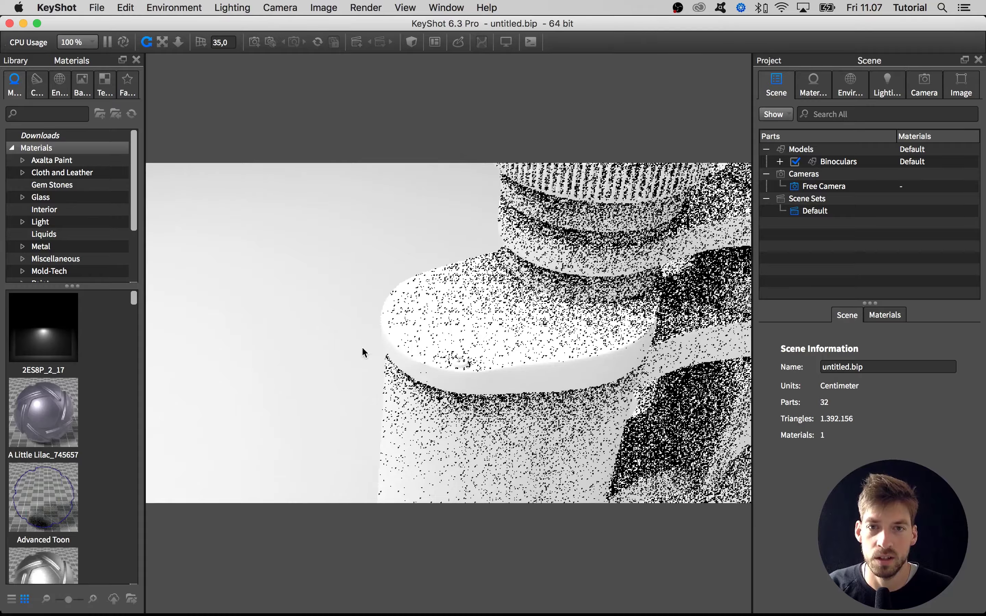
{"action": "scroll", "coordinate": [335, 349], "scroll_direction": "up", "scroll_amount": 5}
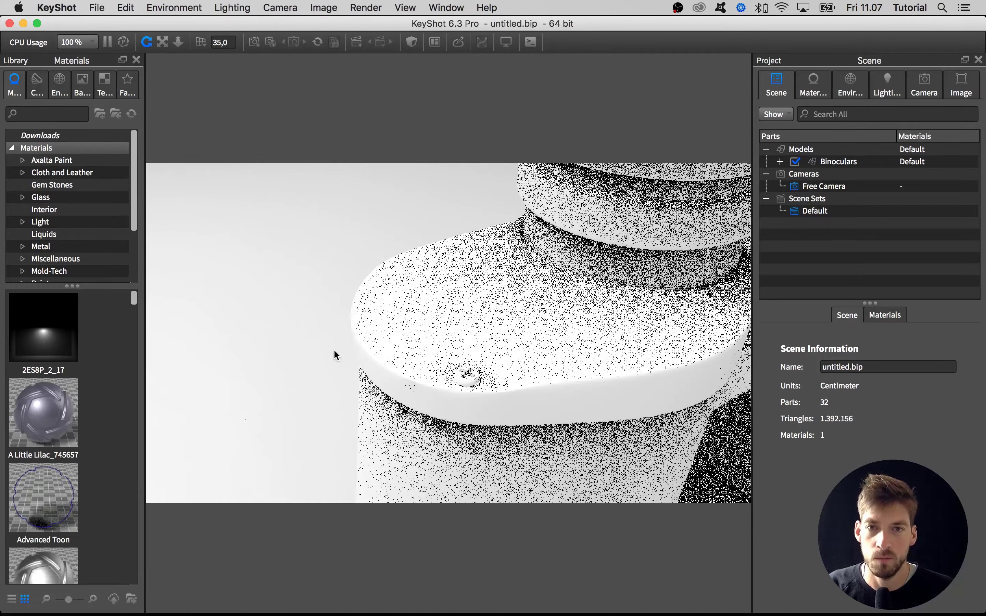
{"action": "scroll", "coordinate": [343, 349], "scroll_direction": "up", "scroll_amount": 1}
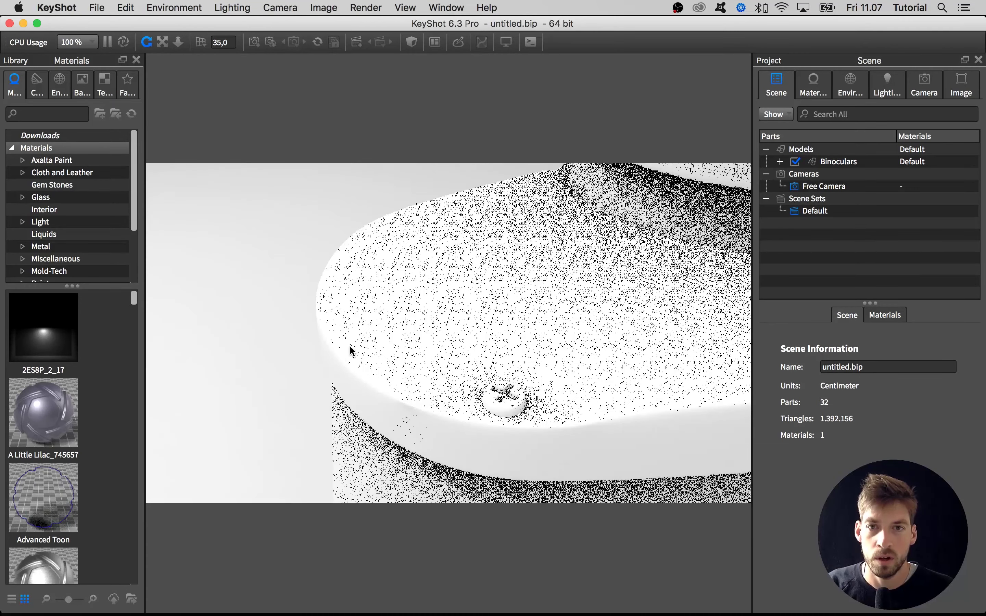
- Change the binoculars' Default material to Plastic with a black diffuse colour (RGB 0, 0, 0) and inspect its reflections near the screw
{"action": "left_click", "coordinate": [395, 330]}
{"action": "double_click", "coordinate": [352, 335]}
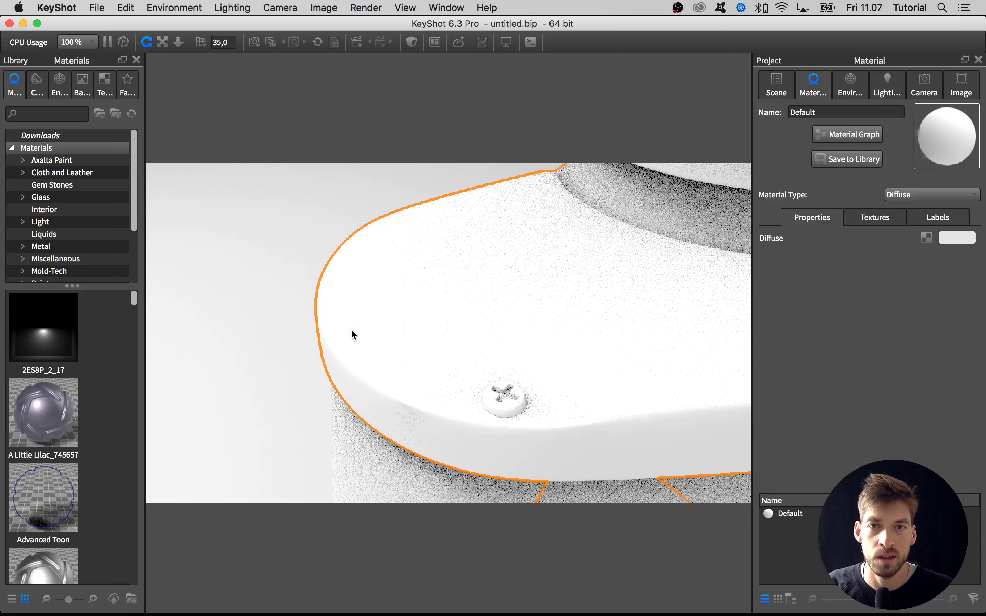
{"action": "left_click", "coordinate": [897, 199]}
{"action": "left_click", "coordinate": [896, 282]}
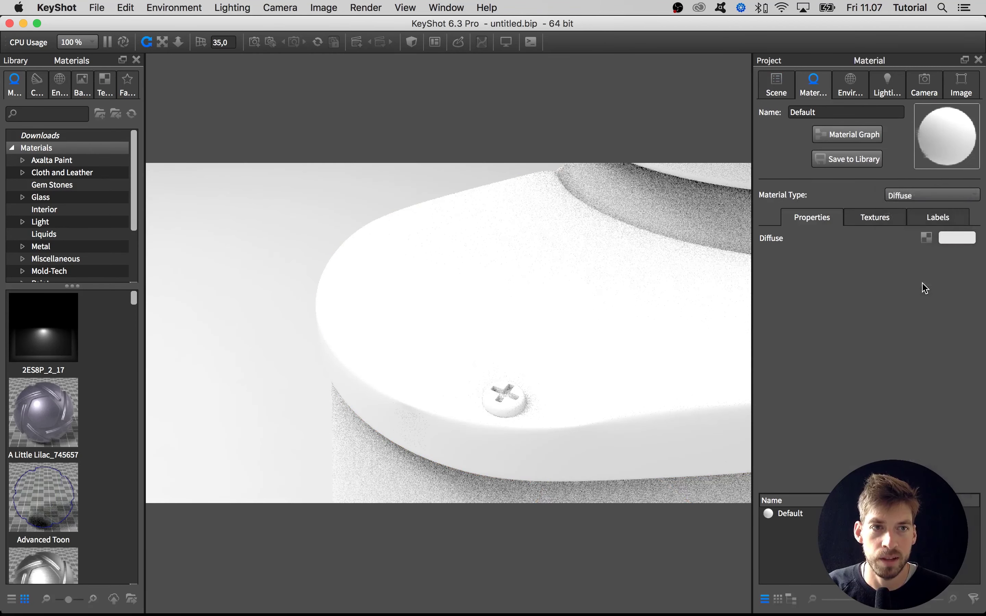
{"action": "left_click", "coordinate": [956, 239]}
{"action": "left_click_drag", "start_coordinate": [881, 160], "coordinate": [791, 158]}
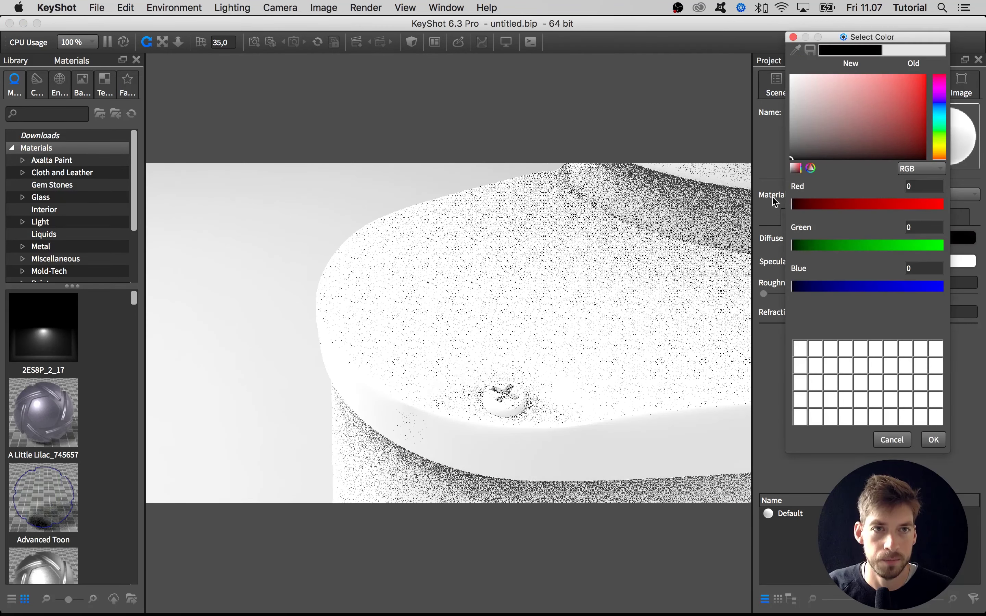
{"action": "left_click", "coordinate": [934, 440]}
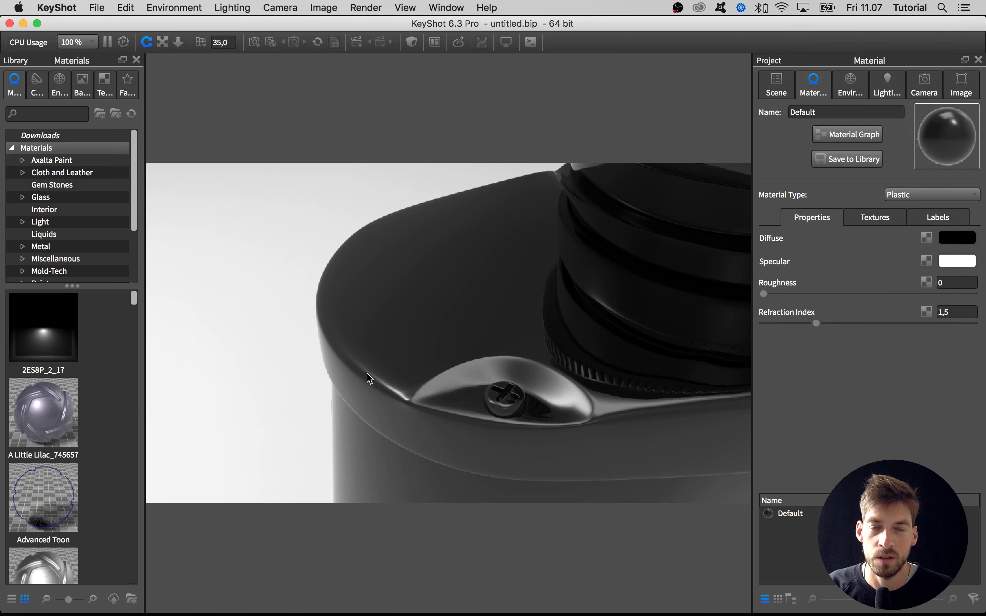
{"action": "left_click_drag", "start_coordinate": [366, 374], "coordinate": [428, 383]}
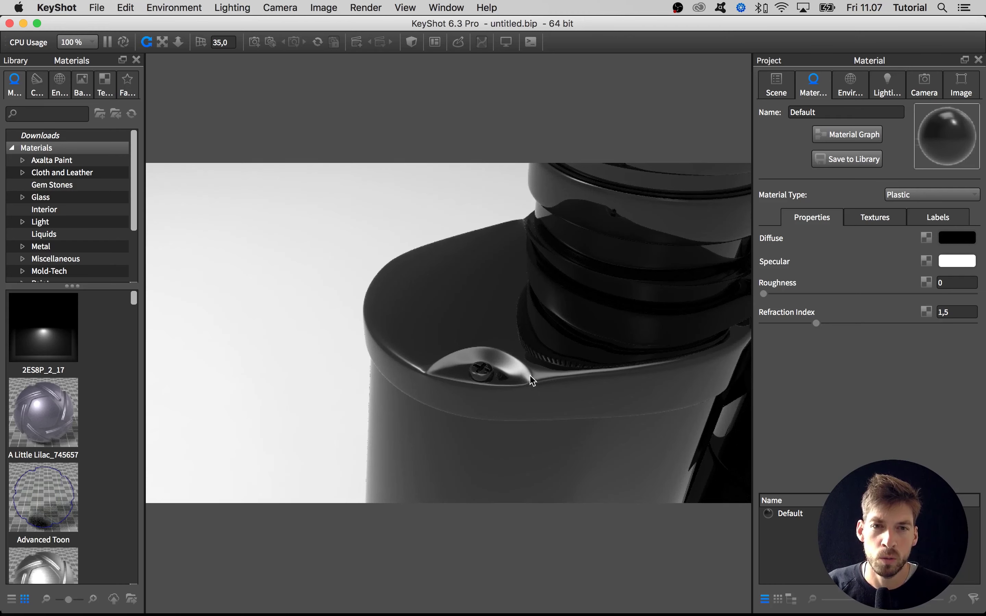
{"action": "left_click_drag", "start_coordinate": [532, 381], "coordinate": [553, 391]}
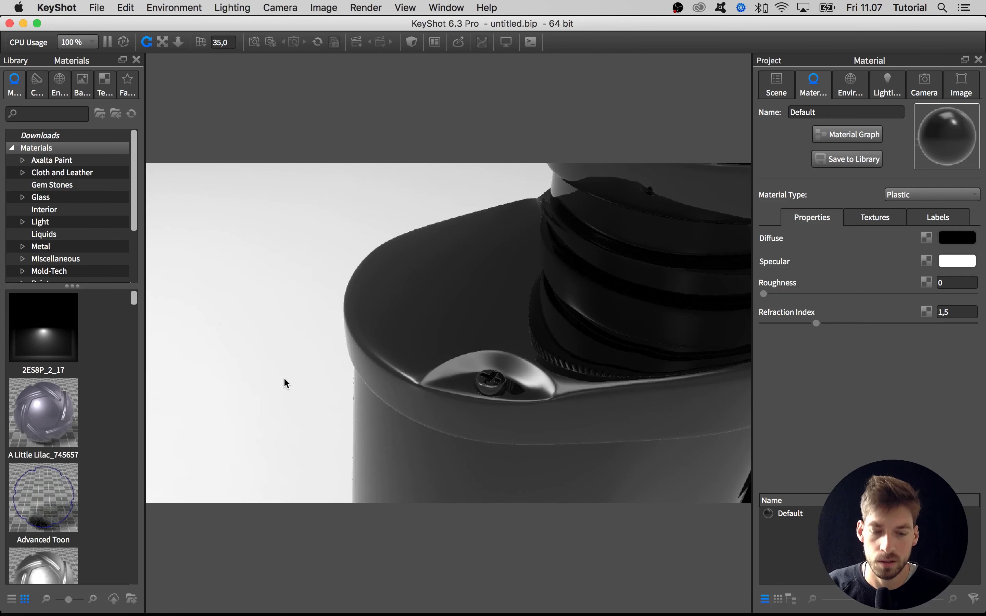
- Import Binoculars_260k.fbx from the Misc folder in Resources into the current scene
{"action": "key", "text": "super+o"}
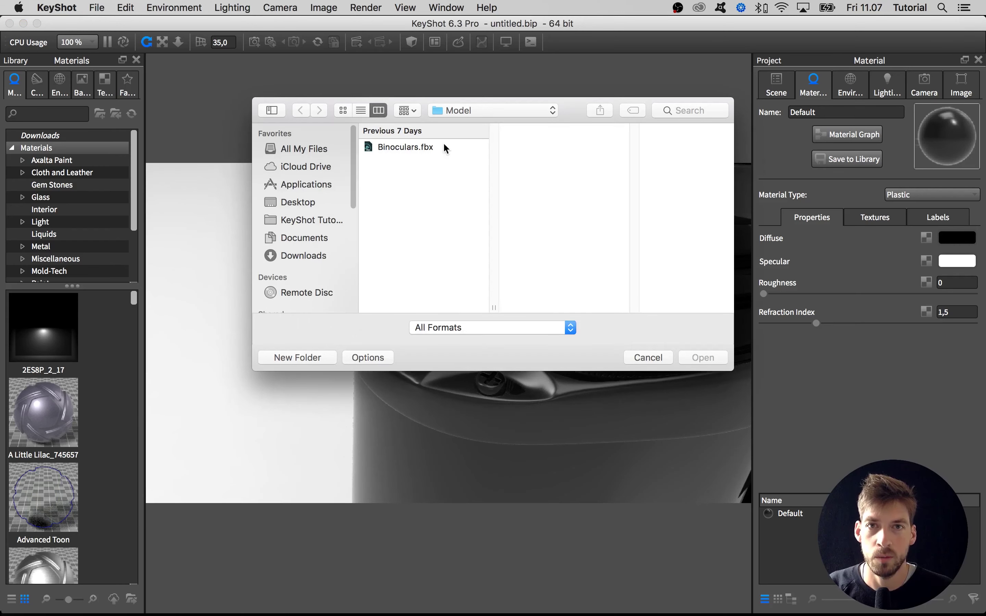
{"action": "left_click", "coordinate": [453, 110]}
{"action": "left_click", "coordinate": [453, 121]}
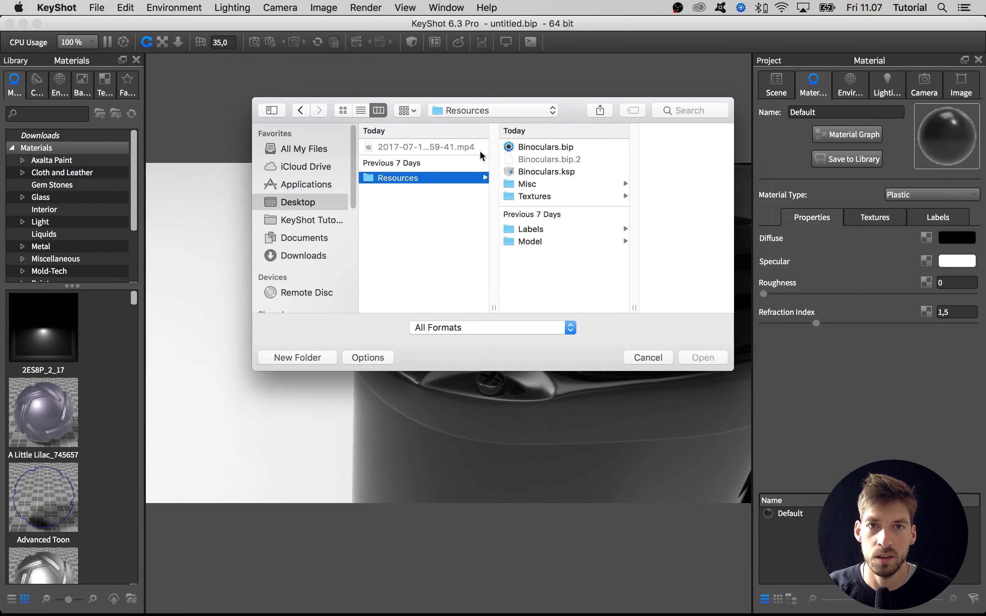
{"action": "left_click", "coordinate": [524, 187]}
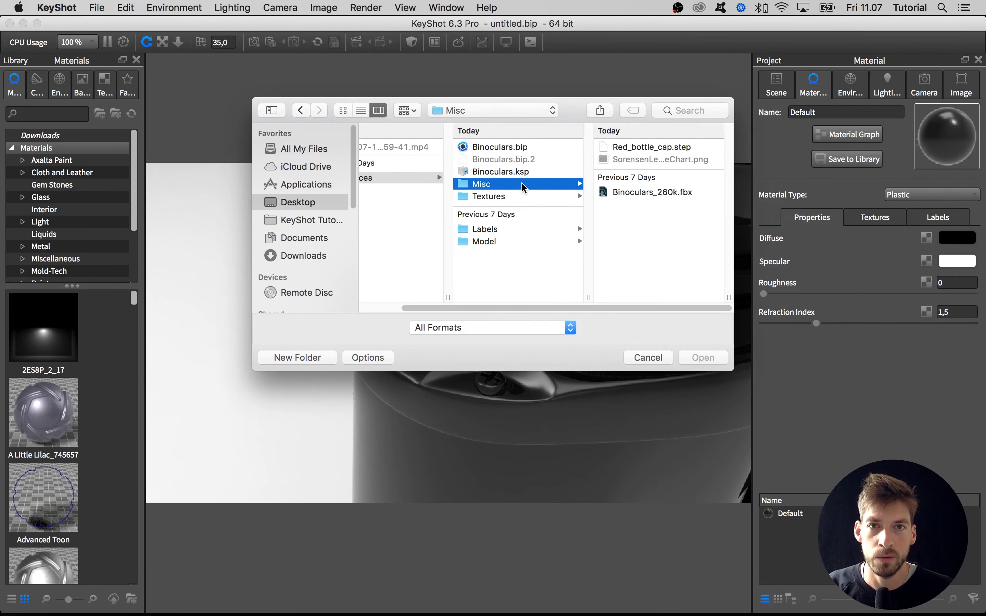
{"action": "left_click", "coordinate": [628, 192]}
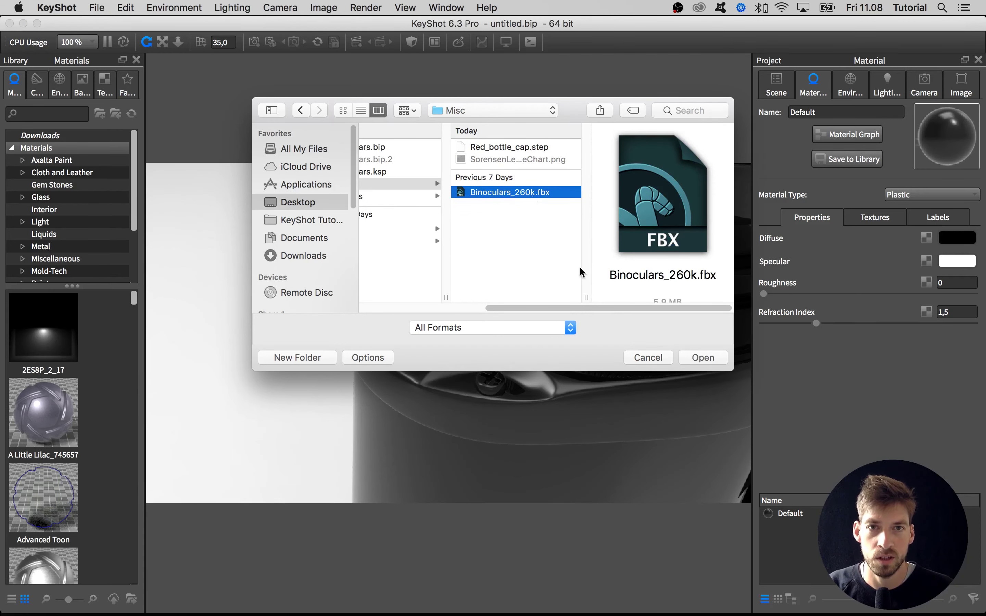
{"action": "left_click", "coordinate": [696, 358]}
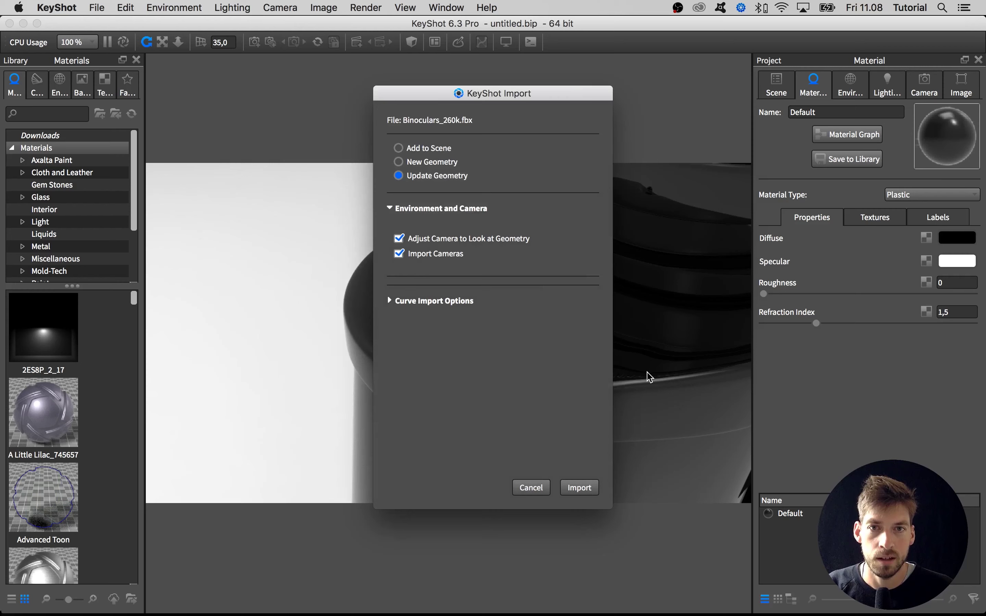
{"action": "left_click", "coordinate": [582, 488]}
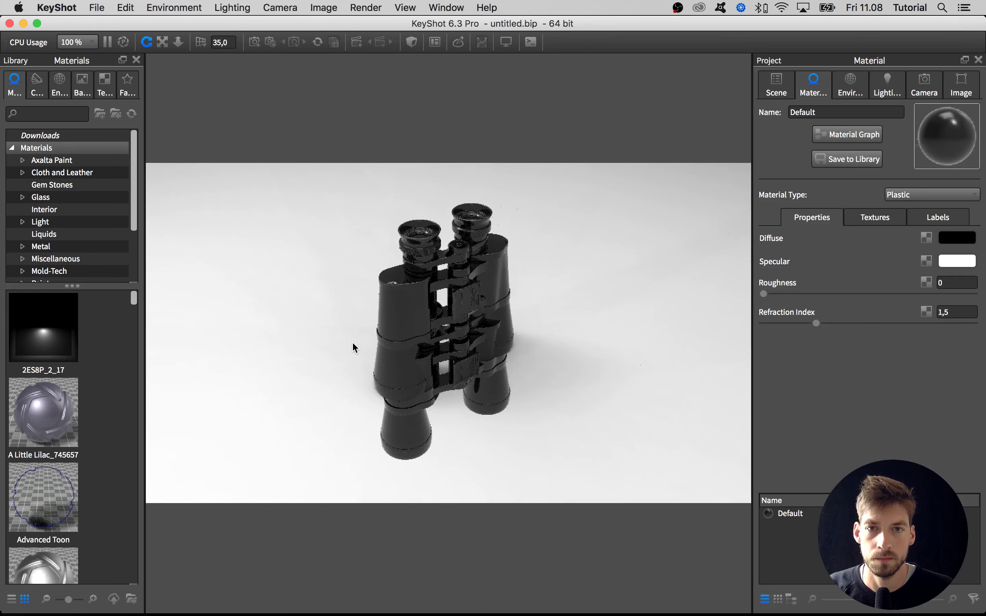
- Snap the Binoculars_260k model to the ground
{"action": "left_click_drag", "start_coordinate": [354, 355], "coordinate": [314, 317]}
{"action": "left_click", "coordinate": [776, 90]}
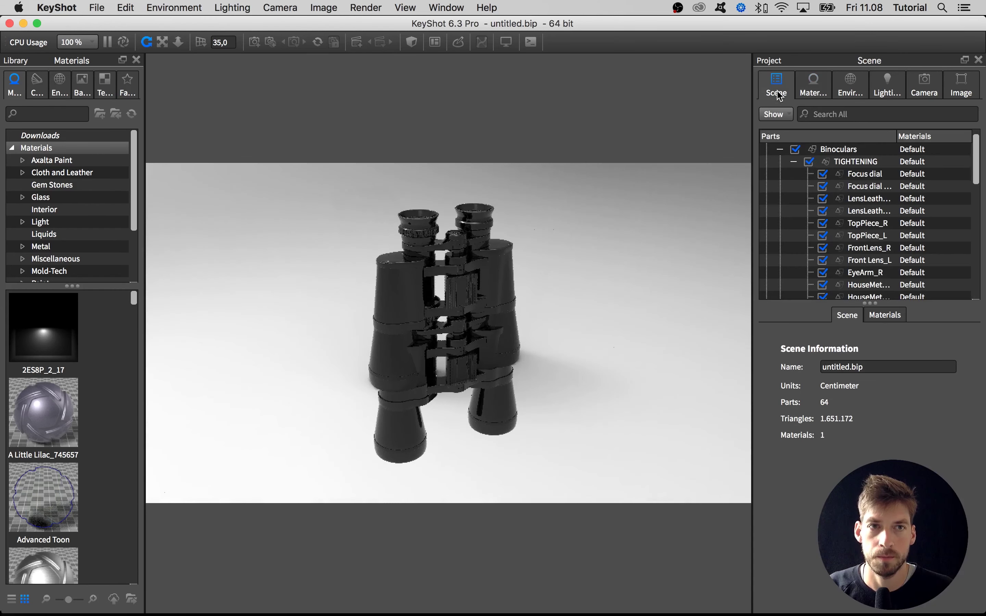
{"action": "left_click", "coordinate": [781, 149]}
{"action": "left_click", "coordinate": [839, 165]}
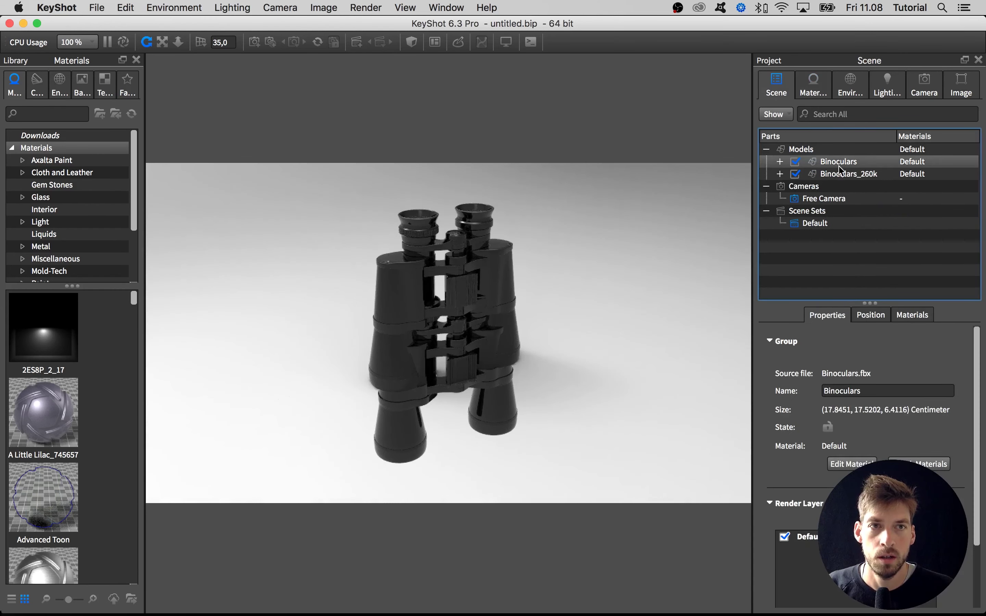
{"action": "left_click", "coordinate": [842, 176]}
{"action": "left_click", "coordinate": [864, 316]}
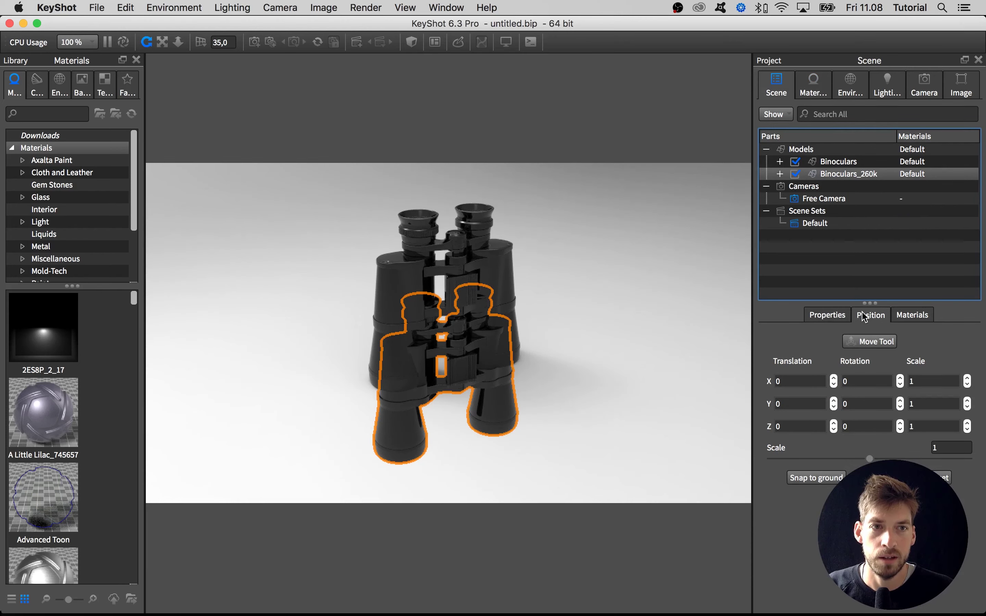
{"action": "left_click", "coordinate": [823, 475]}
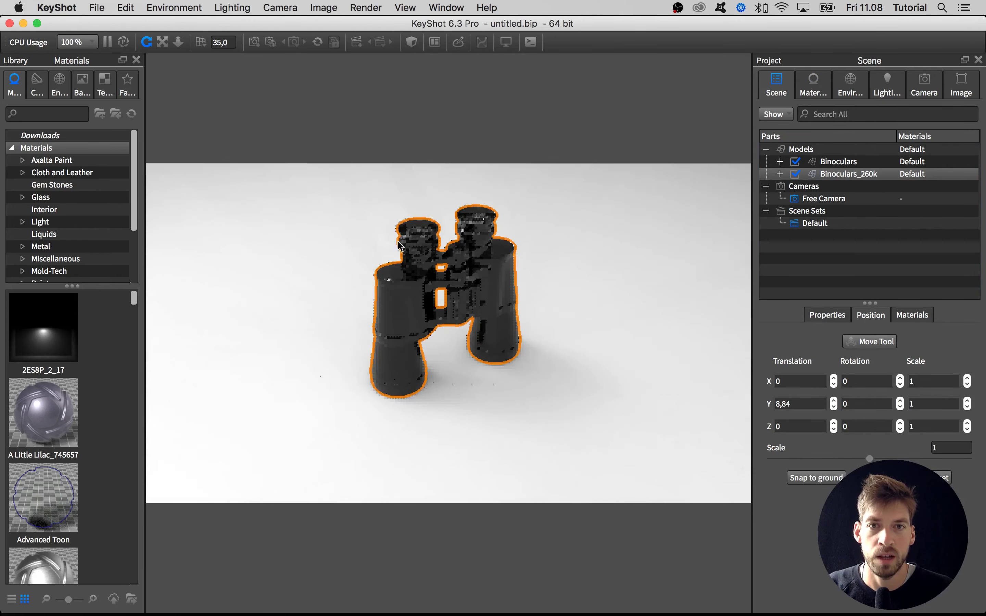
- Compare the two overlapping models around the top plate's screw and hide the original Binoculars model
{"action": "scroll", "coordinate": [356, 235], "scroll_direction": "up", "scroll_amount": 5}
{"action": "left_click_drag", "start_coordinate": [355, 234], "coordinate": [469, 330]}
{"action": "scroll", "coordinate": [469, 330], "scroll_direction": "up", "scroll_amount": 10}
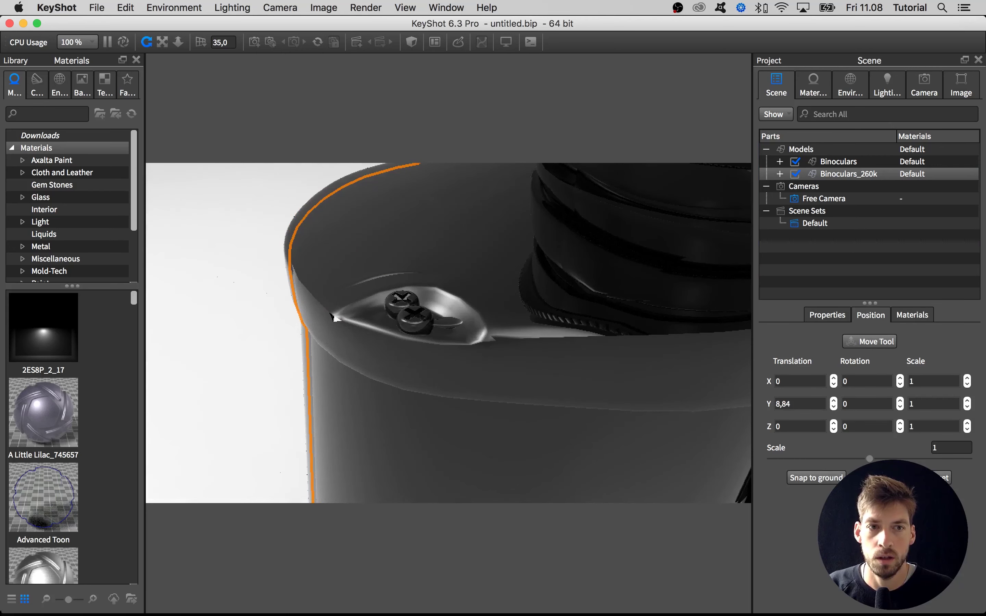
{"action": "left_click_drag", "start_coordinate": [334, 318], "coordinate": [324, 303]}
{"action": "left_click_drag", "start_coordinate": [596, 379], "coordinate": [603, 280]}
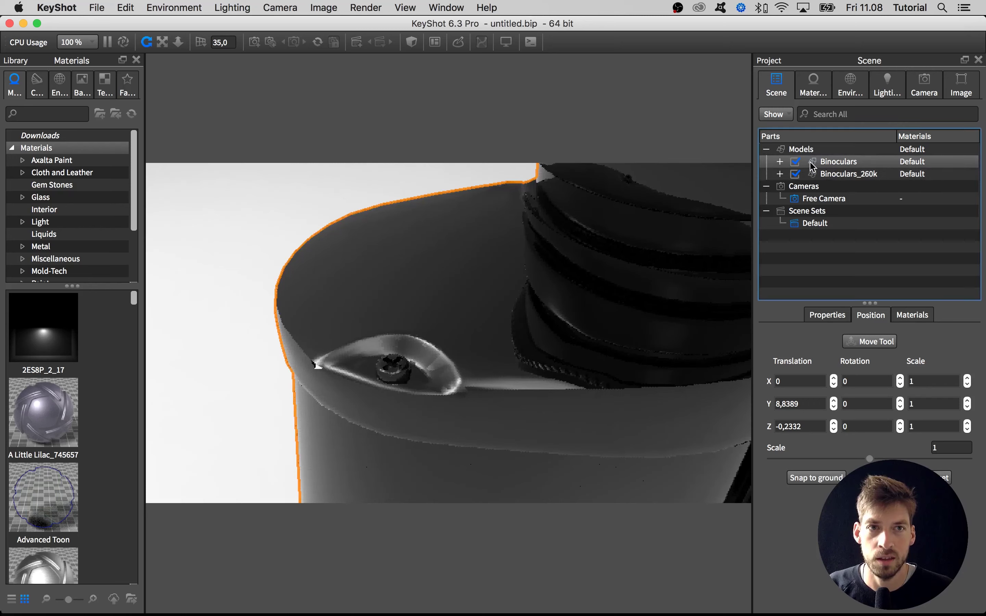
{"action": "left_click", "coordinate": [796, 162]}
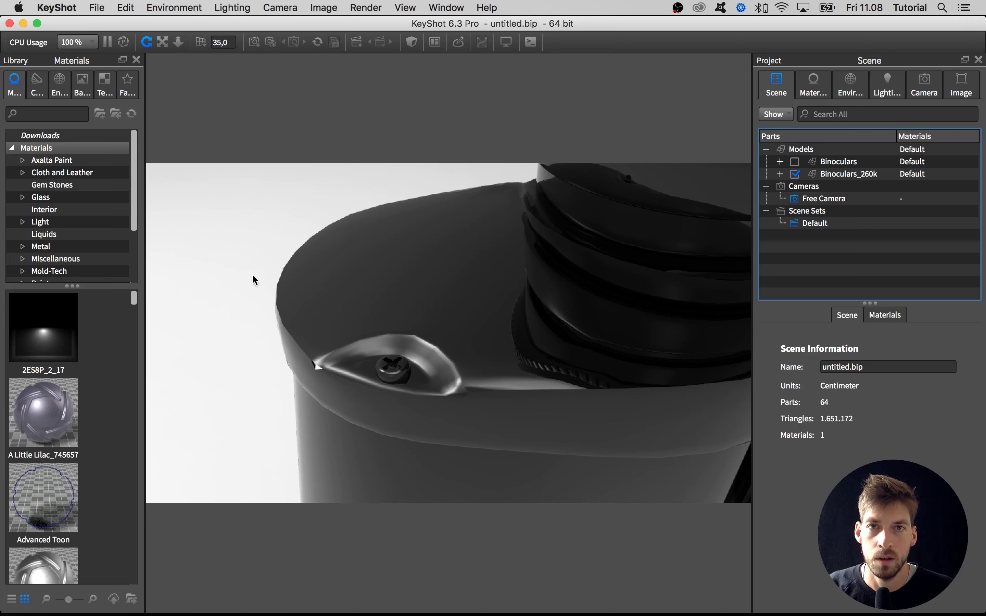
- Search the material library for "wire" and apply the Shaded Wireframe material to the visible Binoculars_260k model
{"action": "scroll", "coordinate": [248, 281], "scroll_direction": "down", "scroll_amount": 2}
{"action": "scroll", "coordinate": [248, 277], "scroll_direction": "down", "scroll_amount": 3}
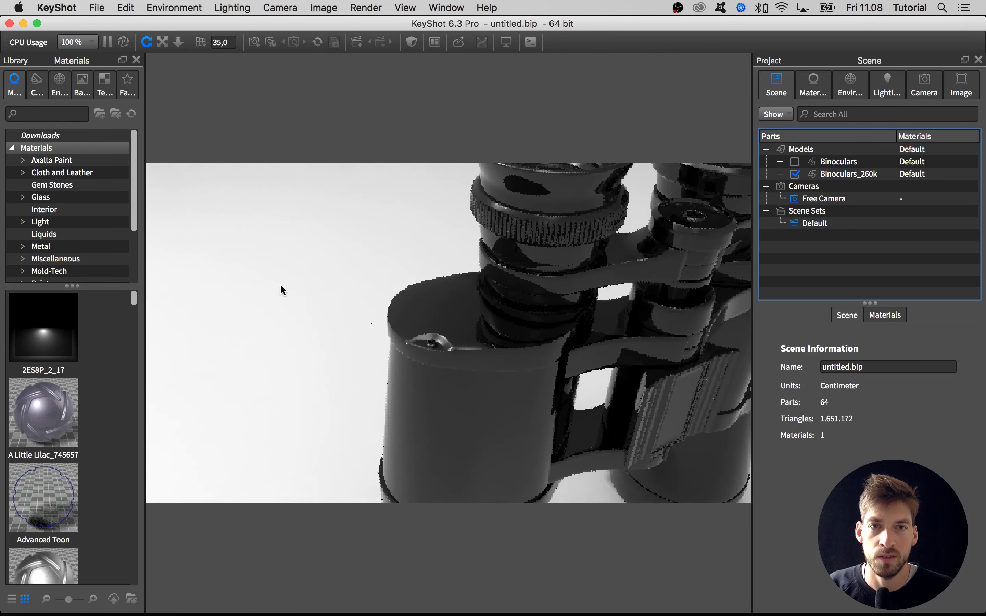
{"action": "left_click", "coordinate": [69, 114]}
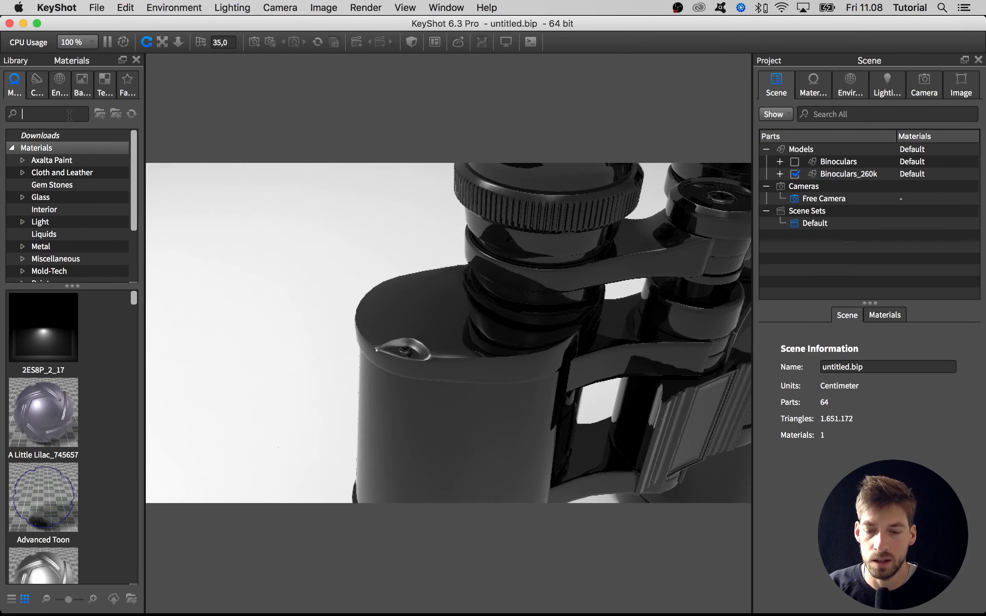
{"action": "type", "text": "wire"}
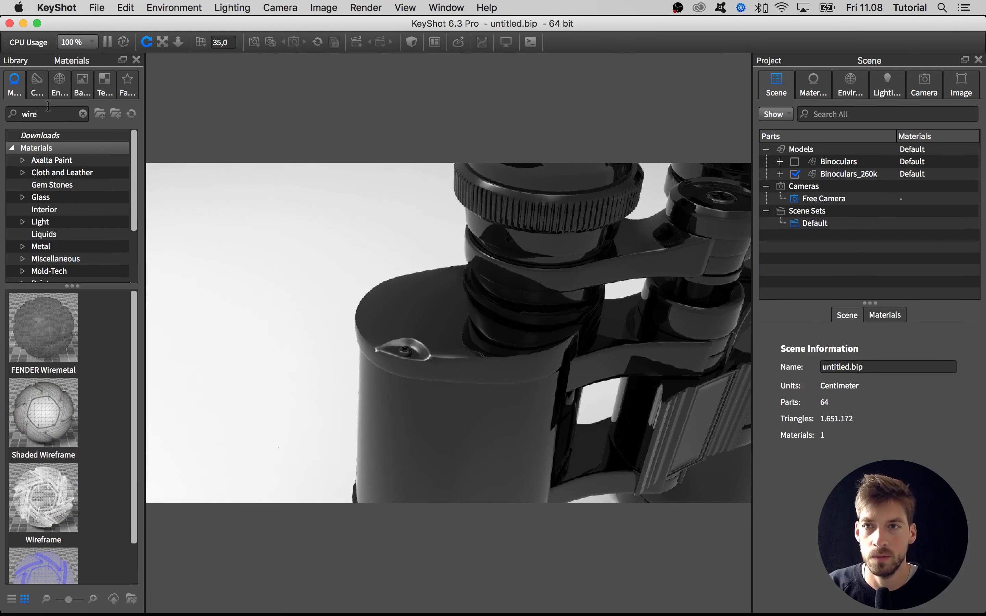
{"action": "double_click", "coordinate": [25, 111]}
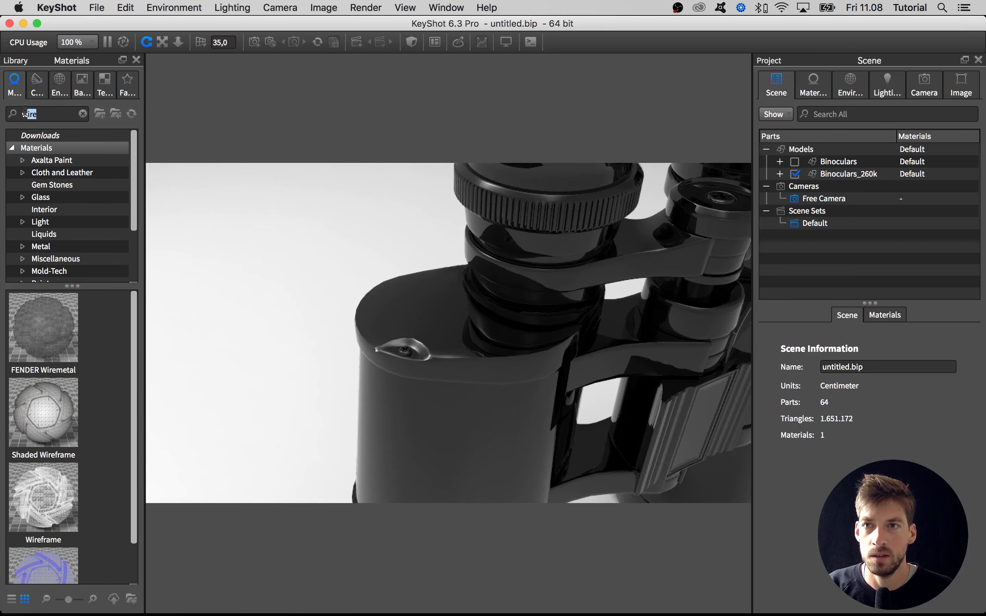
{"action": "scroll", "coordinate": [61, 413], "scroll_direction": "down", "scroll_amount": 2}
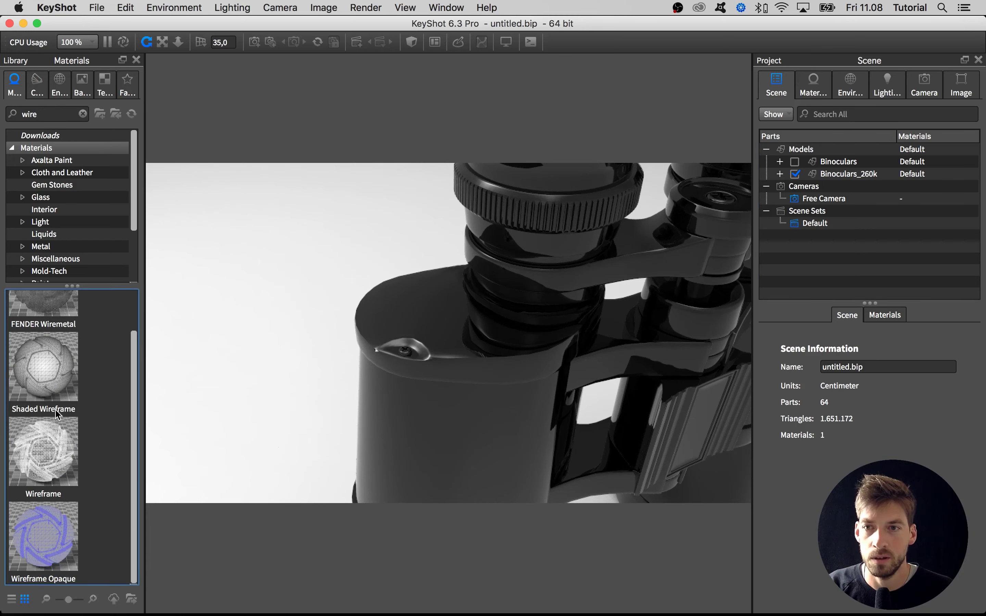
{"action": "scroll", "coordinate": [54, 392], "scroll_direction": "up", "scroll_amount": 2}
{"action": "mouse_move", "coordinate": [53, 387]}
{"action": "left_mouse_down"}
{"action": "mouse_move", "coordinate": [53, 424]}
{"action": "mouse_move", "coordinate": [425, 359]}
{"action": "mouse_move", "coordinate": [392, 359]}
{"action": "mouse_move", "coordinate": [417, 385]}
{"action": "left_mouse_up"}
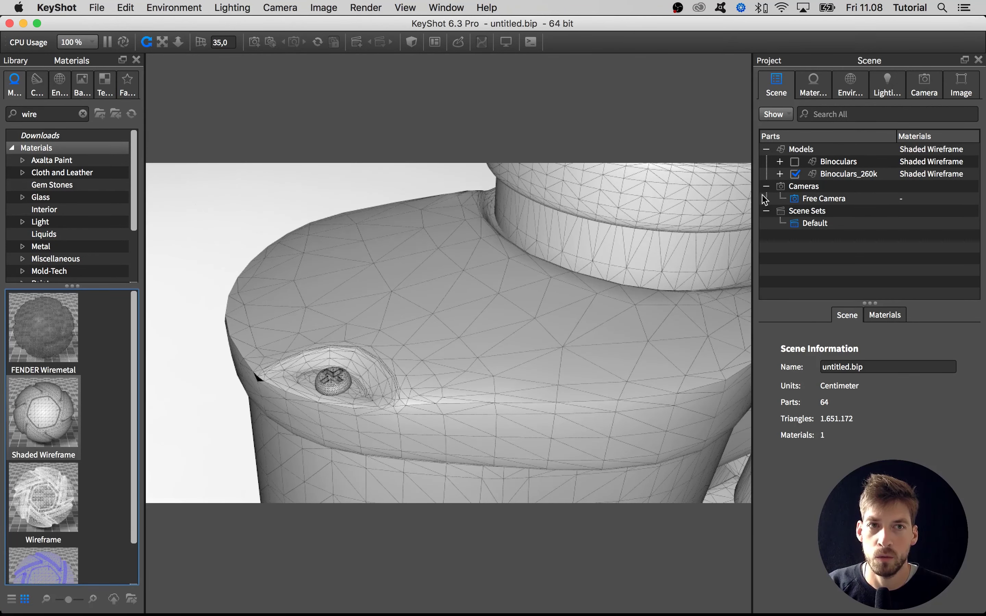
- Compare the mesh density around the screw by showing only Binoculars, then only Binoculars_260k
{"action": "left_click", "coordinate": [795, 162]}
{"action": "left_click", "coordinate": [794, 173]}
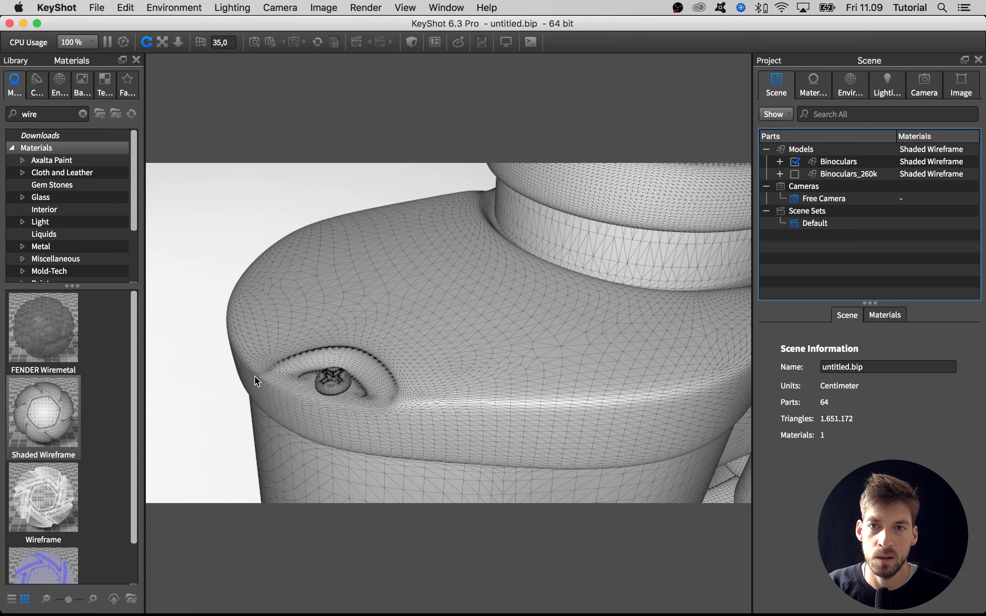
{"action": "left_click", "coordinate": [794, 165]}
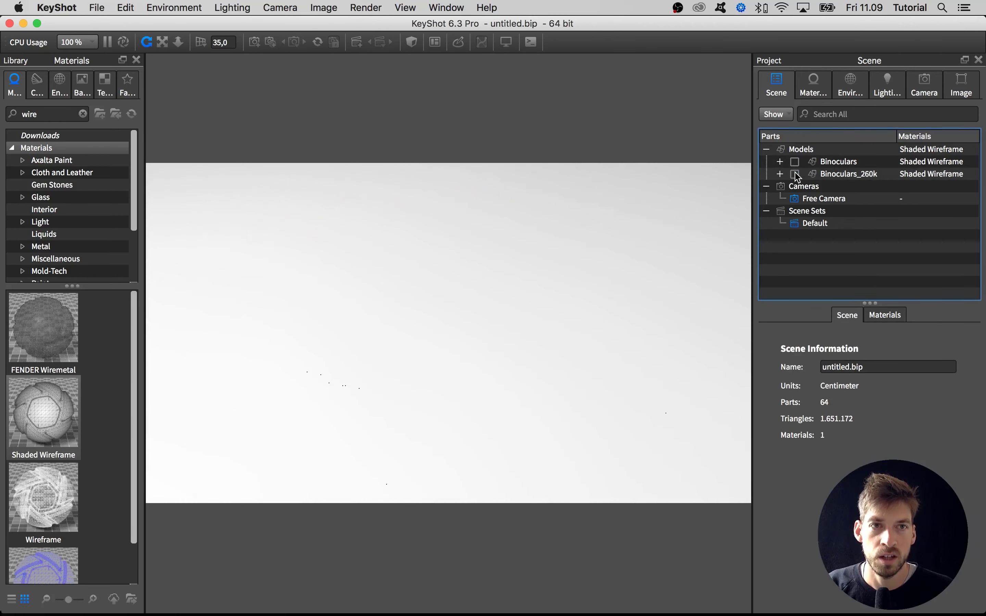
{"action": "left_click", "coordinate": [795, 174]}
- Open the Shaded Wireframe material of the binoculars for editing and change its material type to Paint
{"action": "left_click", "coordinate": [561, 265]}
{"action": "double_click", "coordinate": [612, 263]}
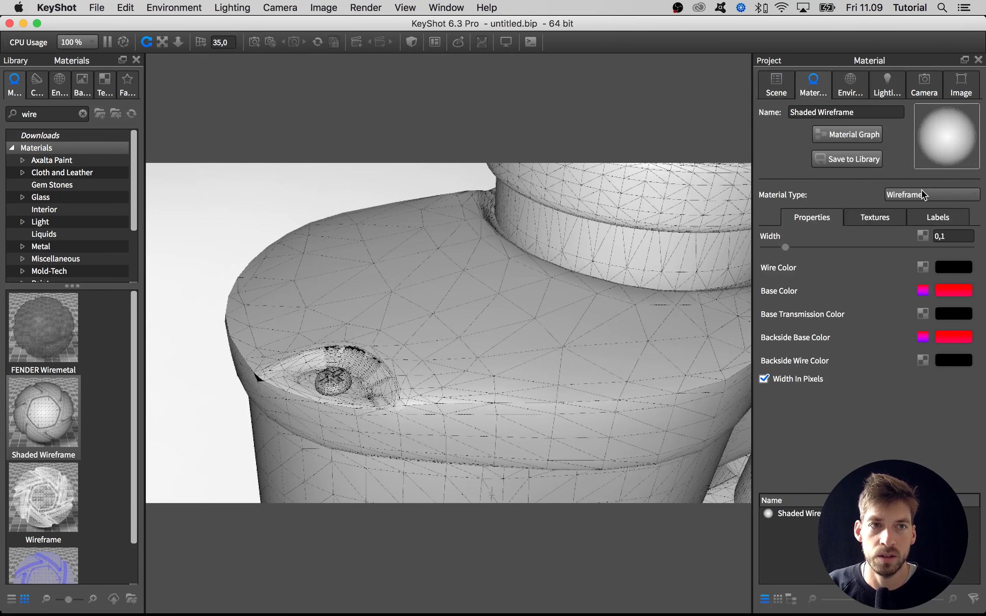
{"action": "left_click", "coordinate": [901, 195]}
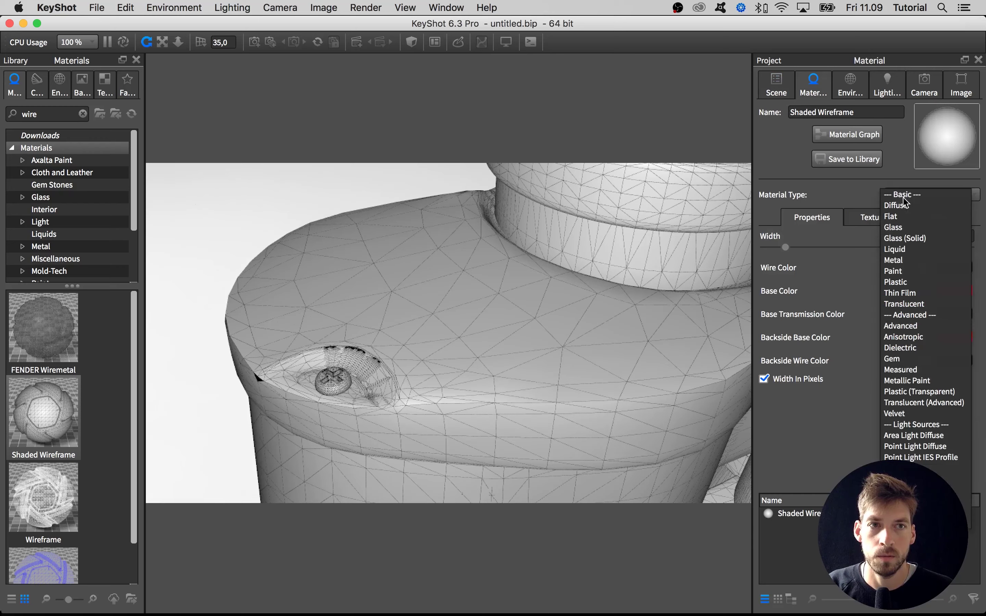
{"action": "left_click", "coordinate": [911, 272]}
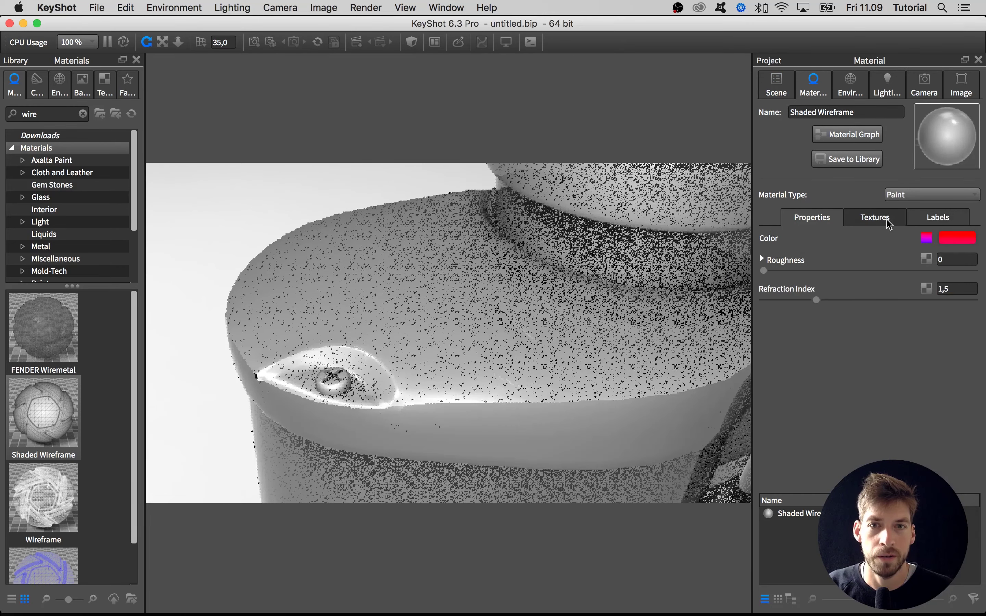
- Remove the texture from the paint's colour and set the colour to black (RGB 0, 0, 0)
{"action": "left_click", "coordinate": [883, 219]}
{"action": "left_click", "coordinate": [859, 304]}
{"action": "left_click", "coordinate": [812, 218]}
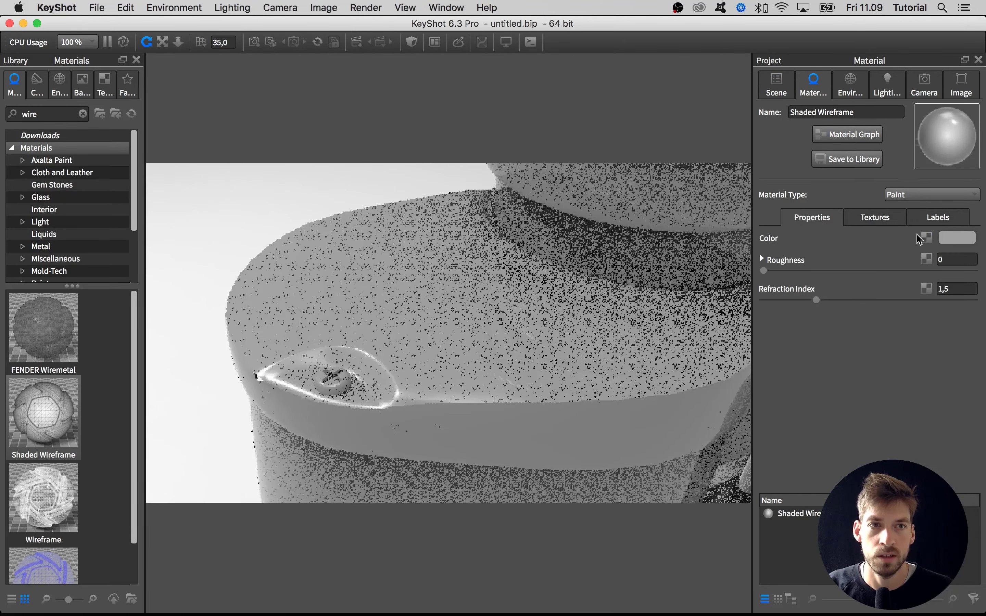
{"action": "left_click", "coordinate": [964, 238]}
{"action": "left_click", "coordinate": [870, 159]}
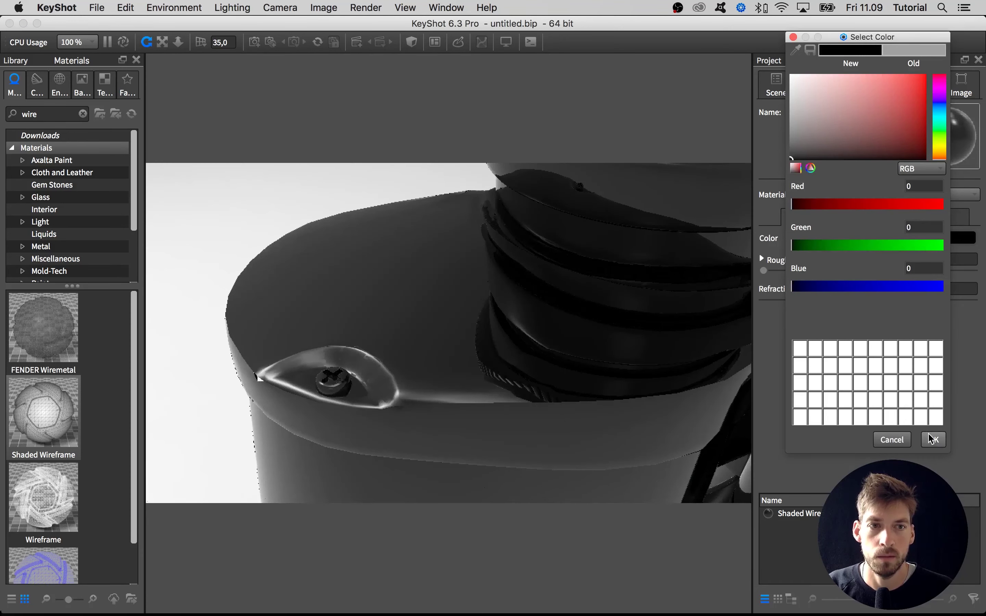
{"action": "left_click", "coordinate": [933, 440]}
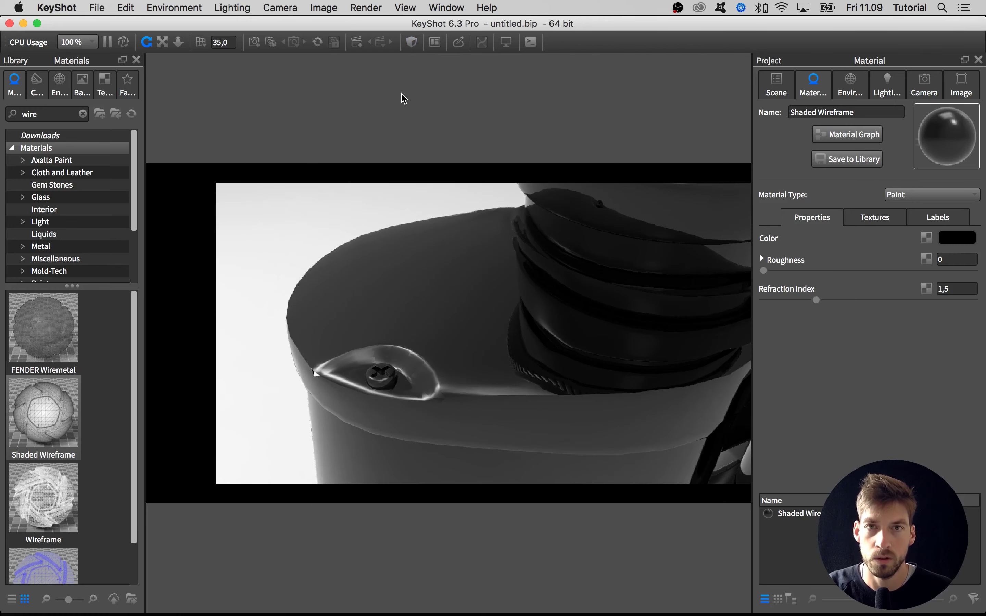
- Open a widened Geometry View beside the render and display the mesh around the screw as Shaded Wireframe
{"action": "key", "text": "o"}
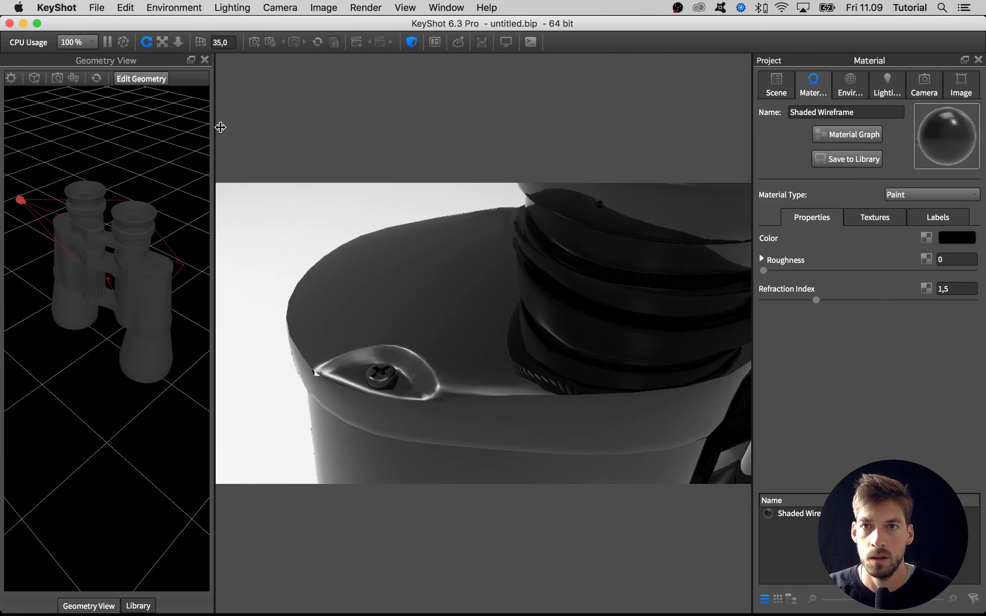
{"action": "left_click_drag", "start_coordinate": [309, 122], "coordinate": [341, 122]}
{"action": "mouse_move", "coordinate": [244, 161]}
{"action": "left_mouse_down"}
{"action": "mouse_move", "coordinate": [240, 217]}
{"action": "mouse_move", "coordinate": [271, 174]}
{"action": "mouse_move", "coordinate": [260, 174]}
{"action": "left_mouse_up"}
{"action": "left_click", "coordinate": [34, 78]}
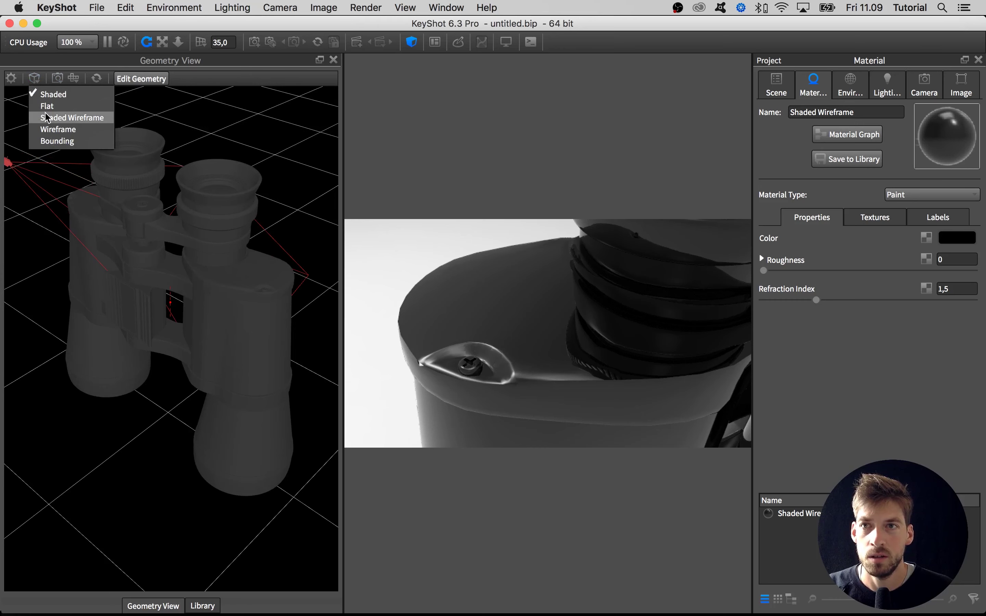
{"action": "left_click", "coordinate": [75, 118]}
{"action": "scroll", "coordinate": [226, 246], "scroll_direction": "up", "scroll_amount": 10}
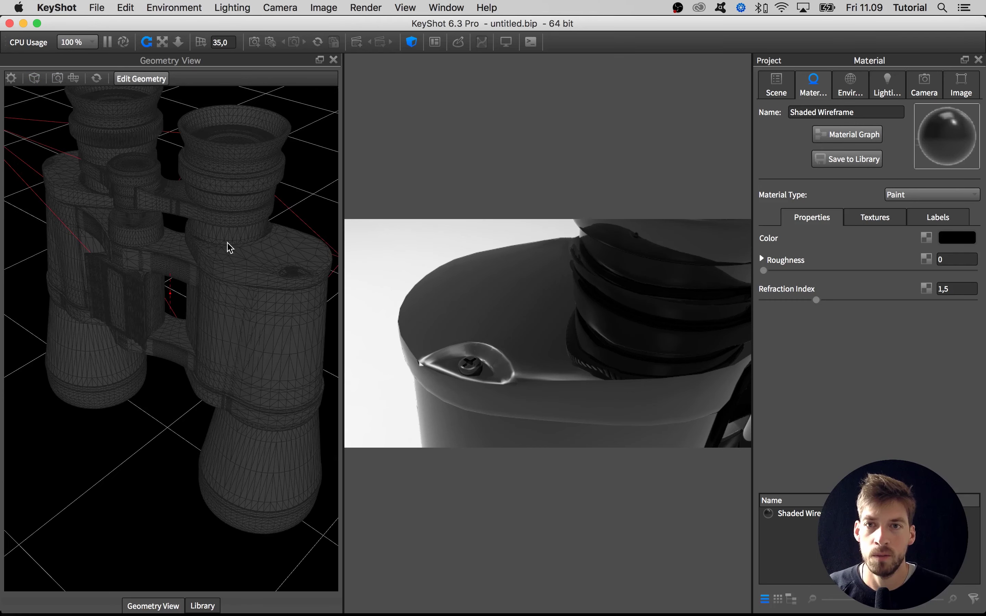
{"action": "scroll", "coordinate": [172, 325], "scroll_direction": "up", "scroll_amount": 8}
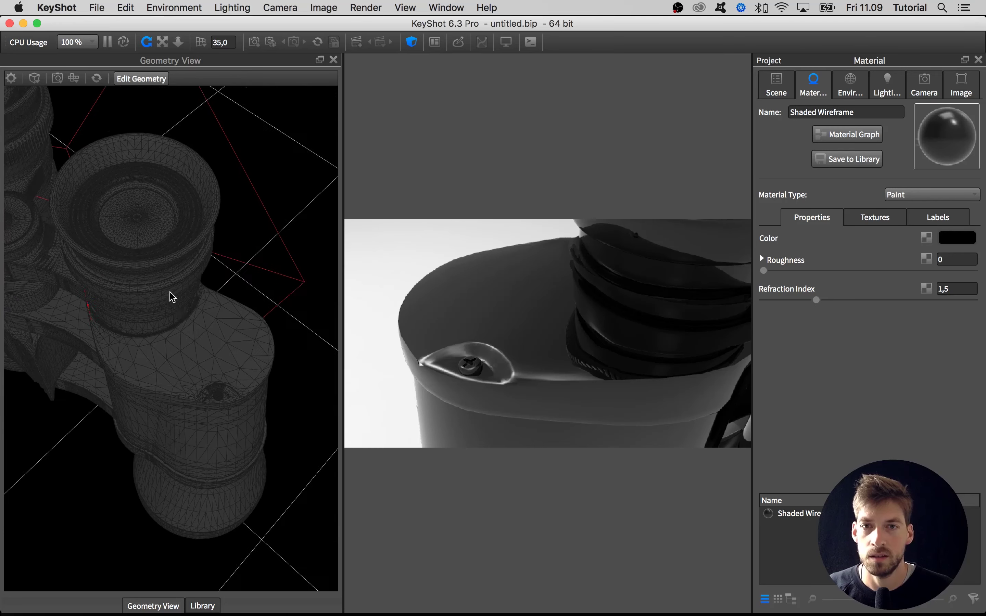
{"action": "scroll", "coordinate": [192, 261], "scroll_direction": "up", "scroll_amount": 6}
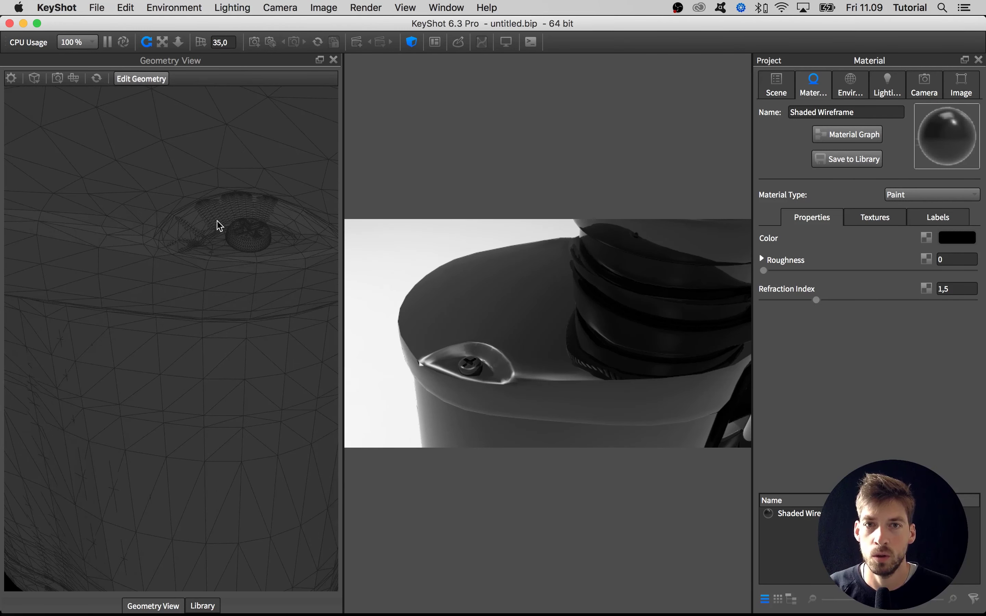
- Alternate the visibility of Binoculars and Binoculars_260k to compare mesh and reflections, then examine the Binoculars_260k screw recess in the render
{"action": "left_click", "coordinate": [770, 93]}
{"action": "left_click", "coordinate": [780, 173]}
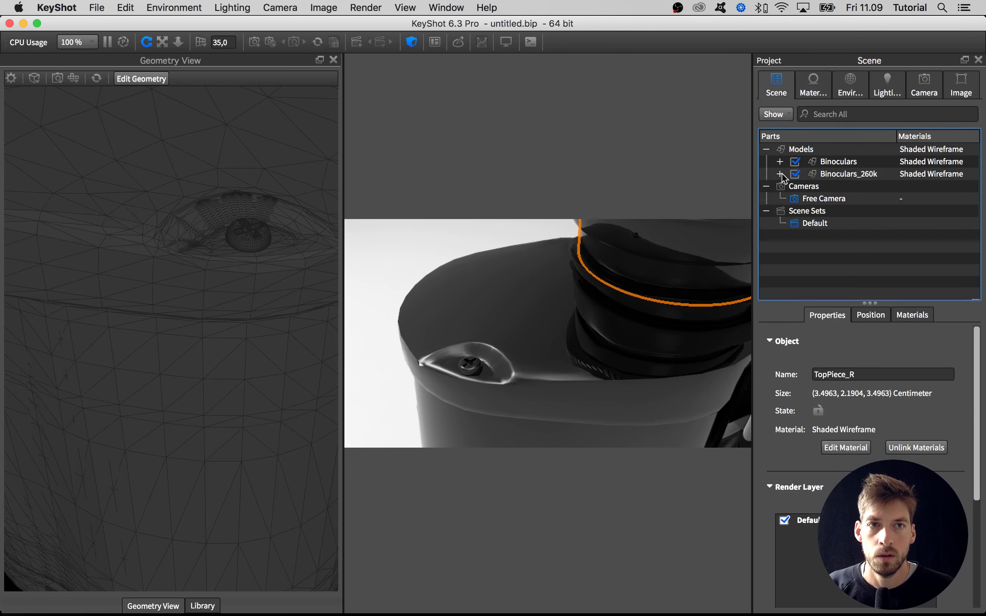
{"action": "left_click", "coordinate": [796, 174]}
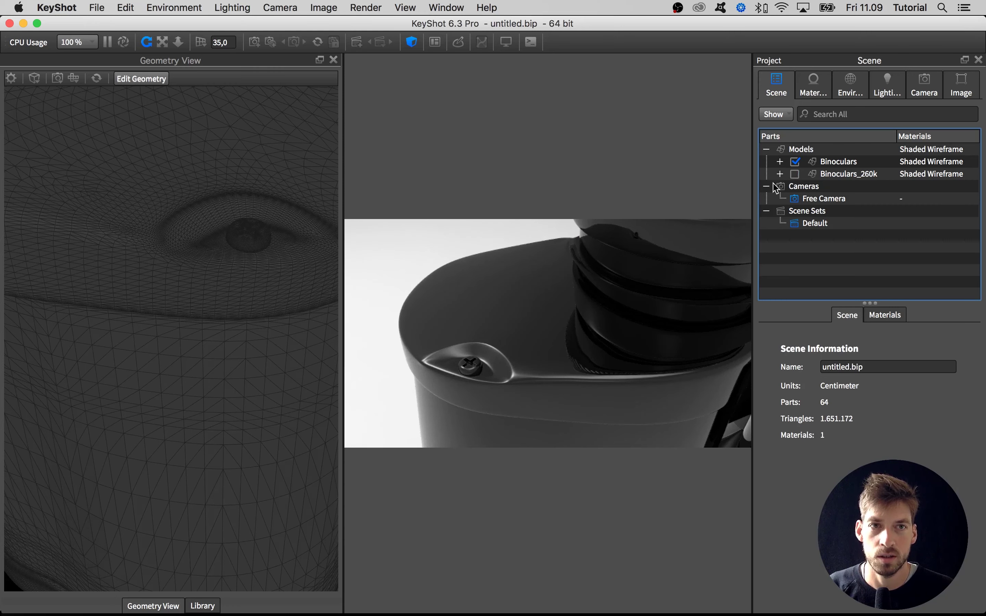
{"action": "left_click", "coordinate": [795, 174]}
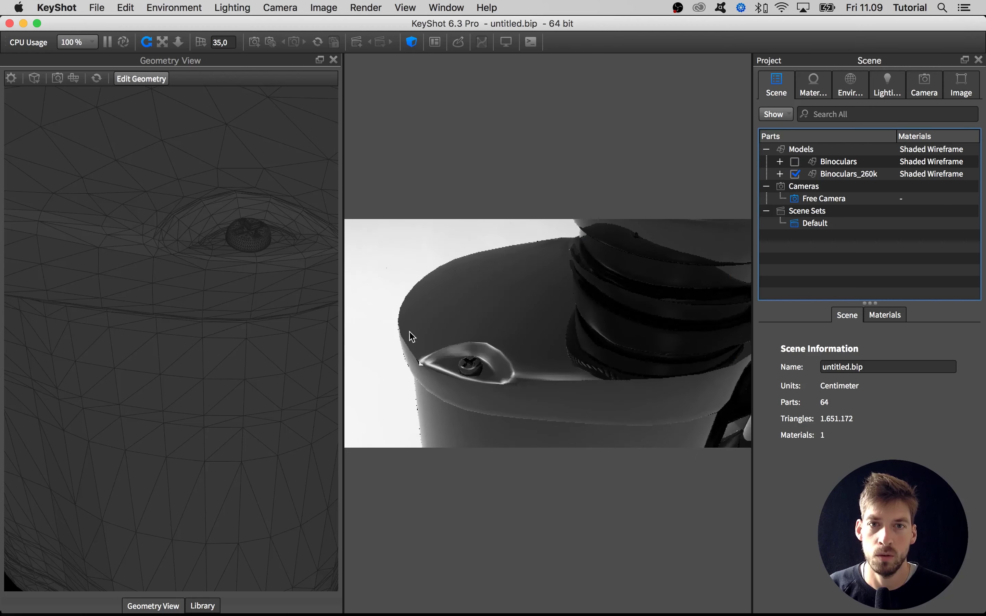
{"action": "left_click", "coordinate": [502, 363]}
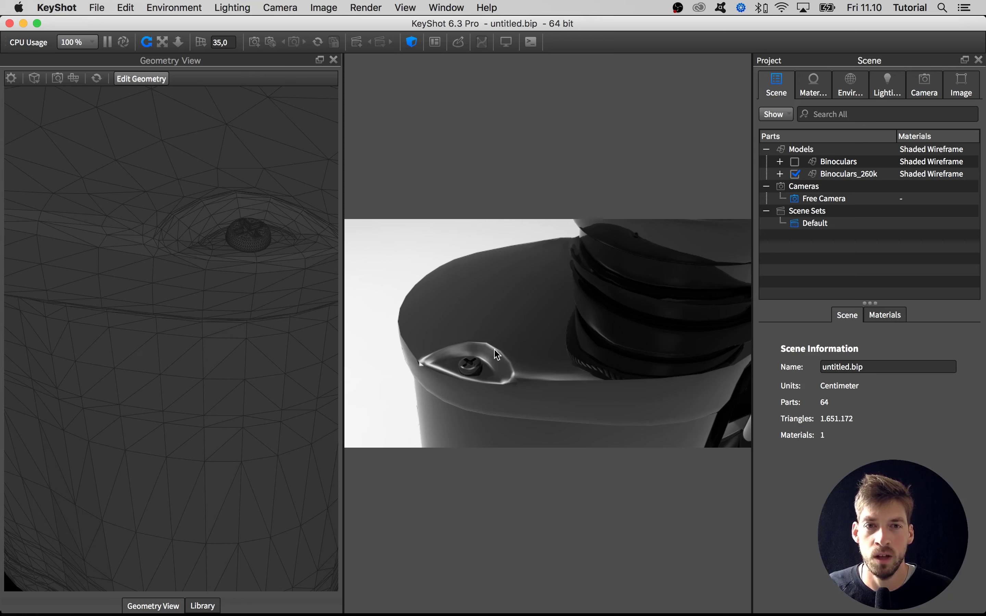
{"action": "scroll", "coordinate": [496, 354], "scroll_direction": "down", "scroll_amount": 3}
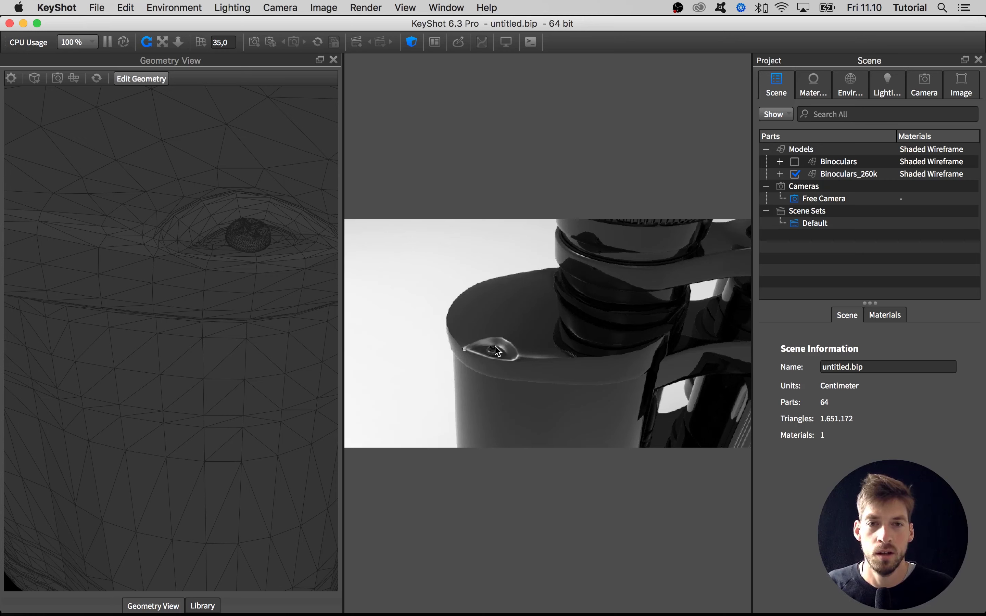
{"action": "left_click_drag", "start_coordinate": [483, 356], "coordinate": [448, 351]}
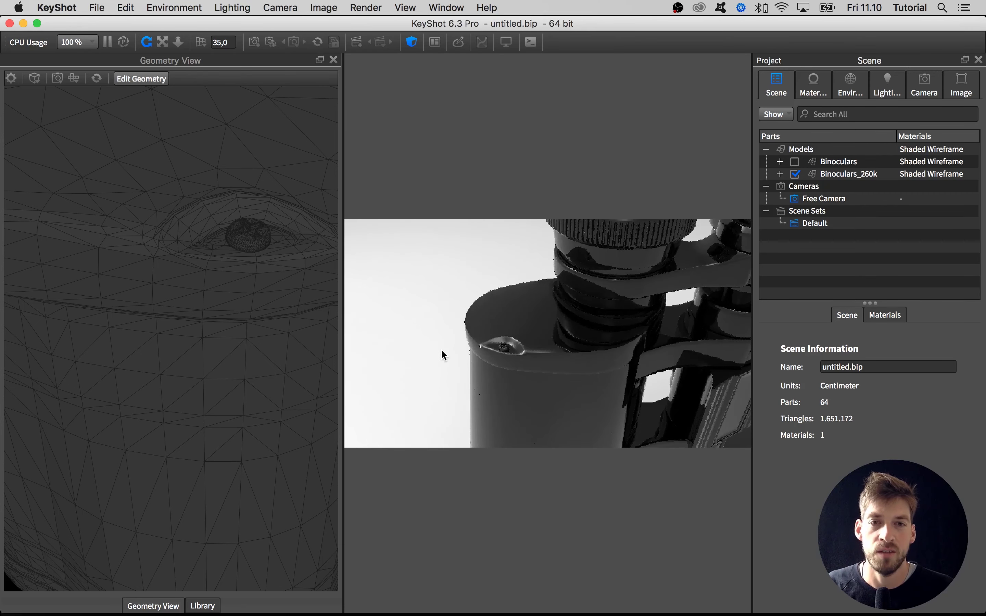
{"action": "scroll", "coordinate": [472, 335], "scroll_direction": "up", "scroll_amount": 5}
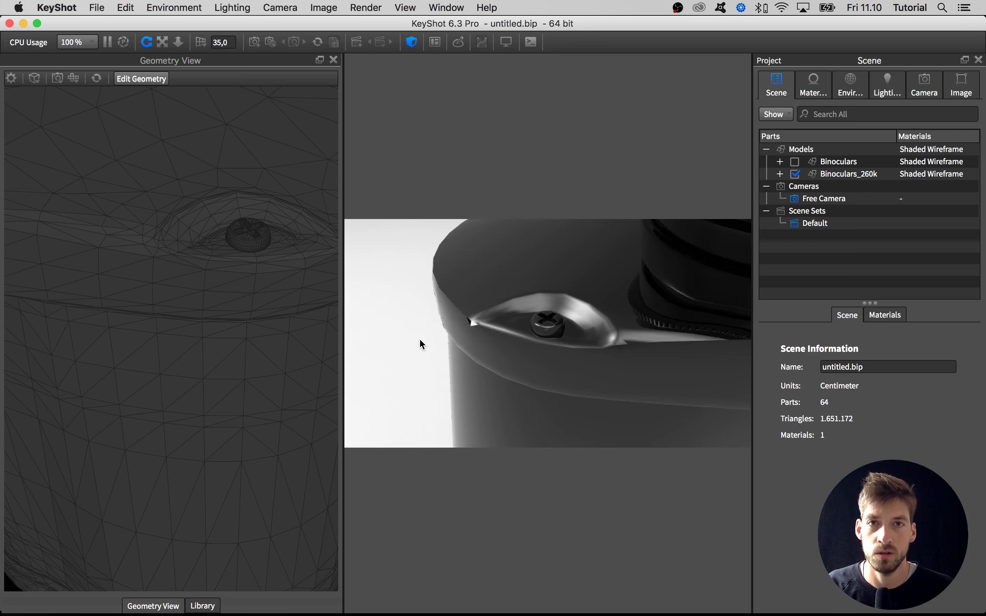
- Start a new scene without saving the current one and close the Geometry View
{"action": "key", "text": "super+s"}
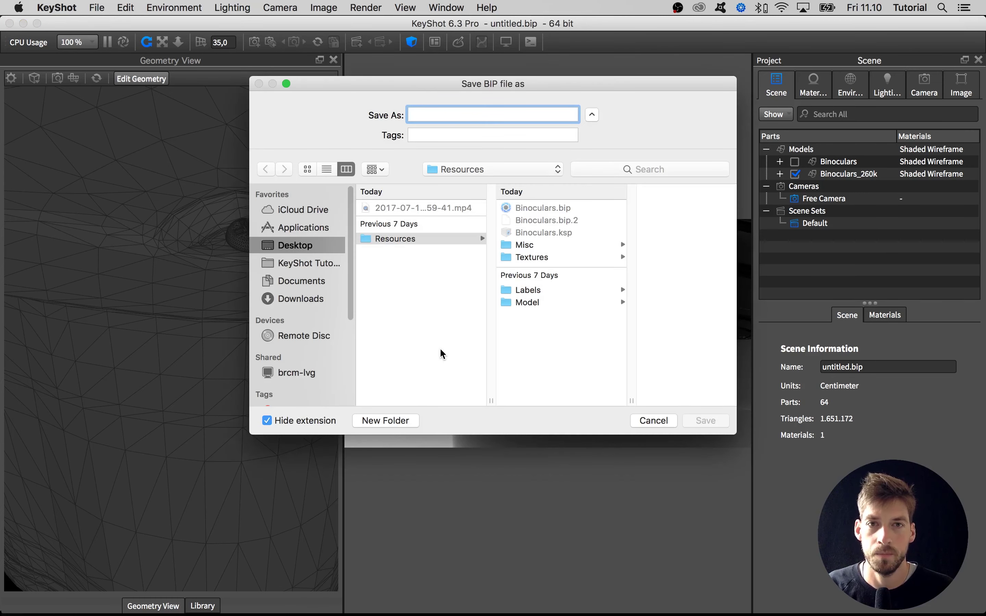
{"action": "left_click", "coordinate": [648, 420]}
{"action": "left_click", "coordinate": [97, 8]}
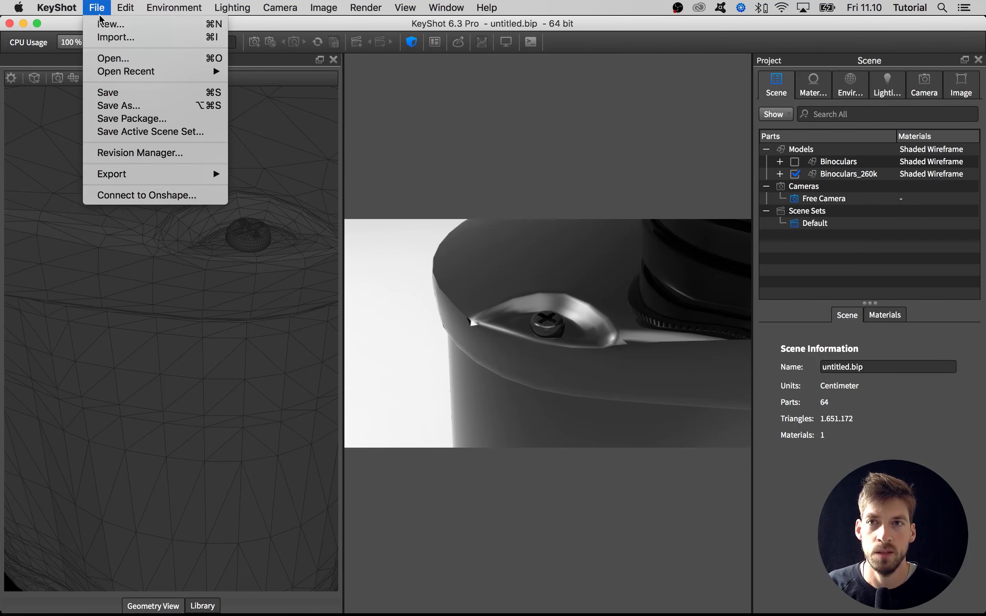
{"action": "left_click", "coordinate": [102, 22]}
{"action": "left_click", "coordinate": [454, 309]}
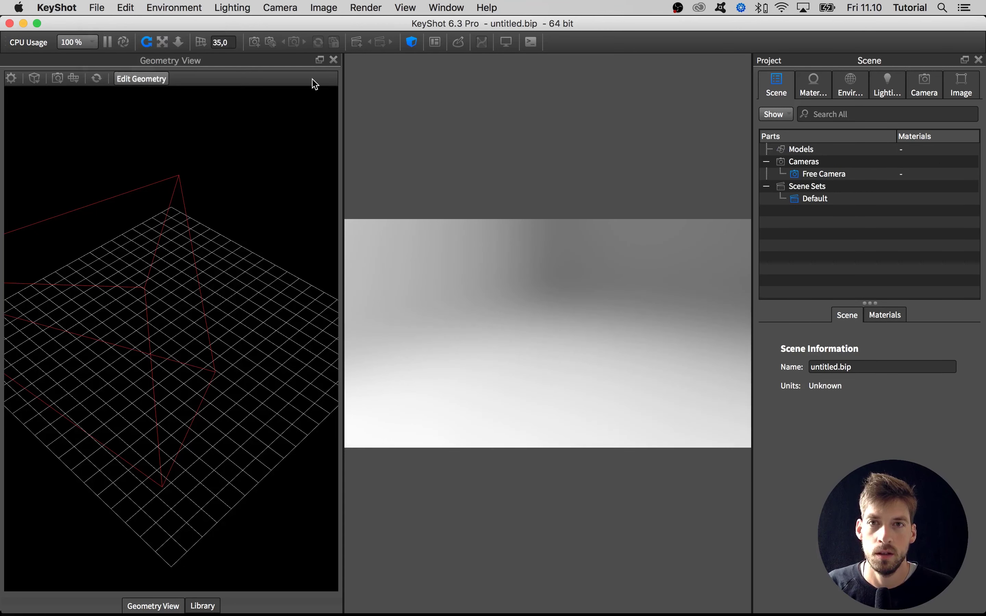
{"action": "left_click", "coordinate": [333, 60]}
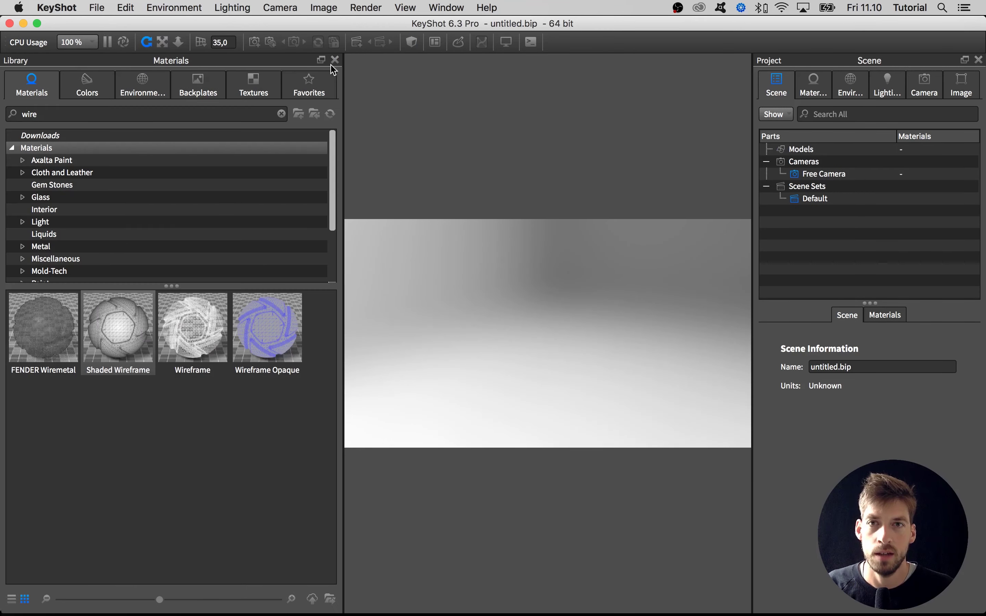
- Open Red_bottle_cap.step from the Misc folder in Resources to bring up its import settings
{"action": "key", "text": "super+o"}
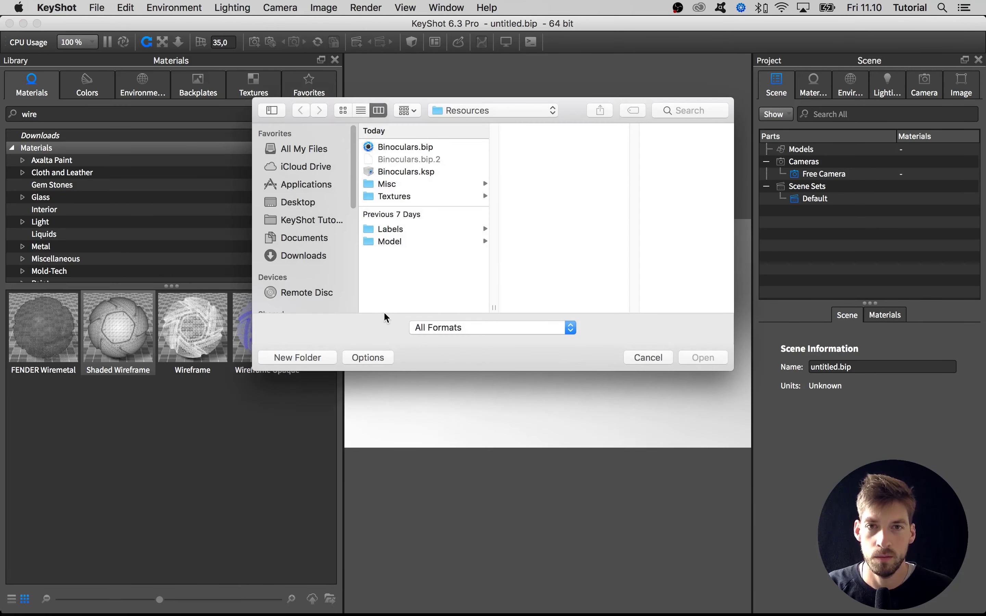
{"action": "left_click", "coordinate": [401, 188]}
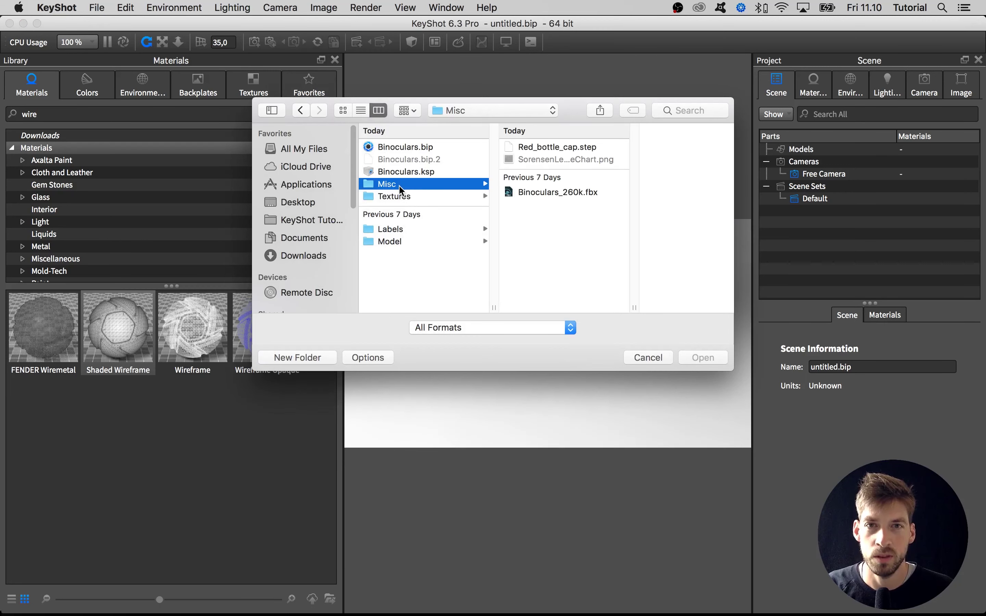
{"action": "left_click", "coordinate": [530, 147]}
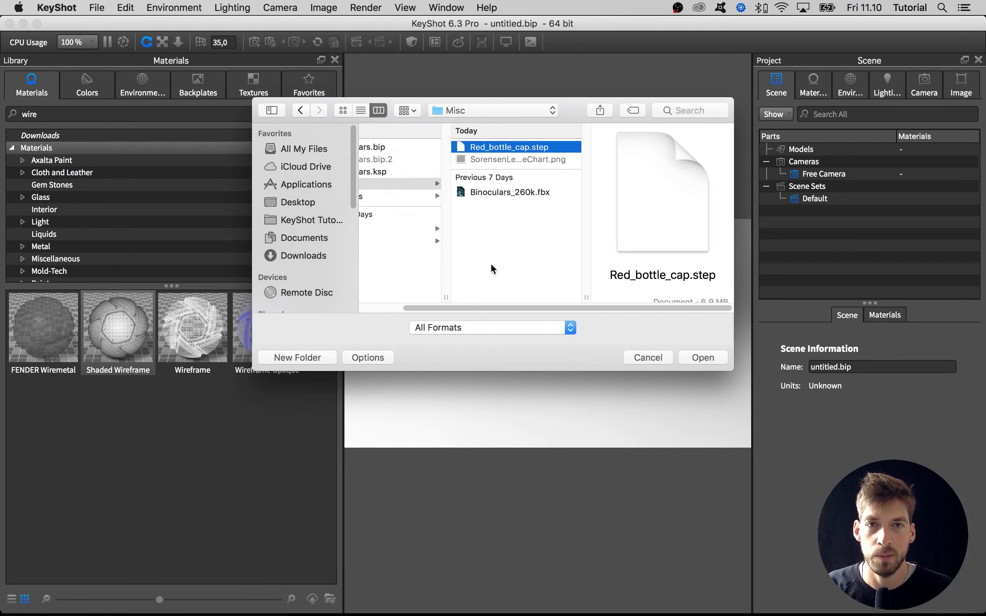
{"action": "scroll", "coordinate": [469, 266], "scroll_direction": "left", "scroll_amount": 3}
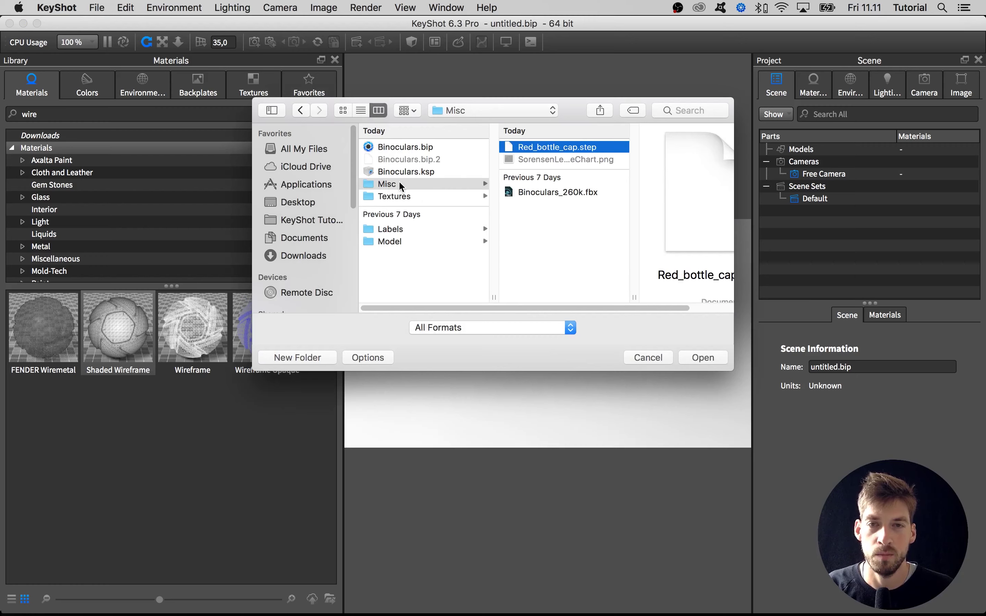
{"action": "left_click", "coordinate": [703, 357]}
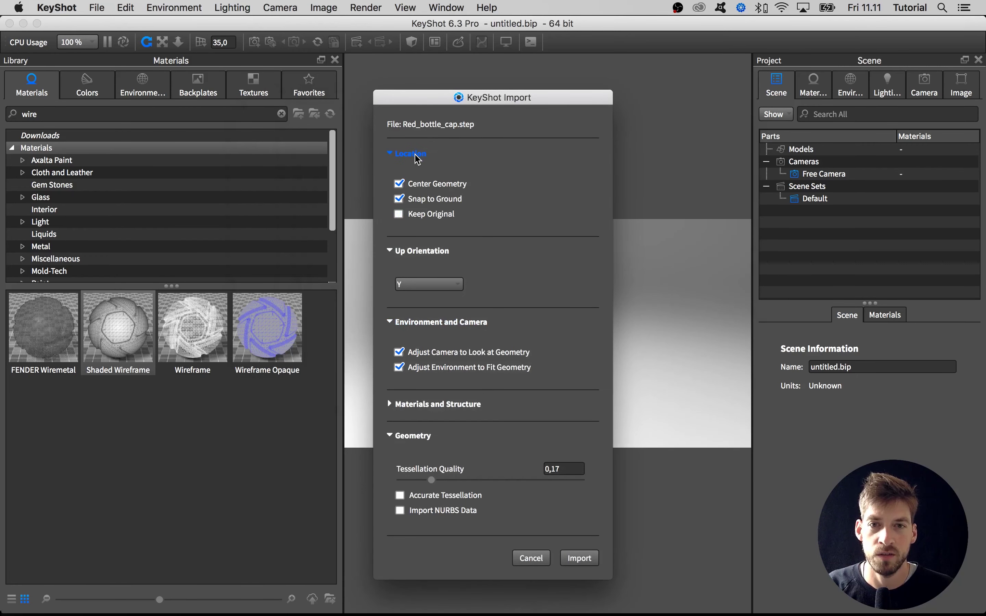
- Set the tessellation quality to 0,01 in the import settings and import Red_bottle_cap.step
{"action": "left_click", "coordinate": [418, 156]}
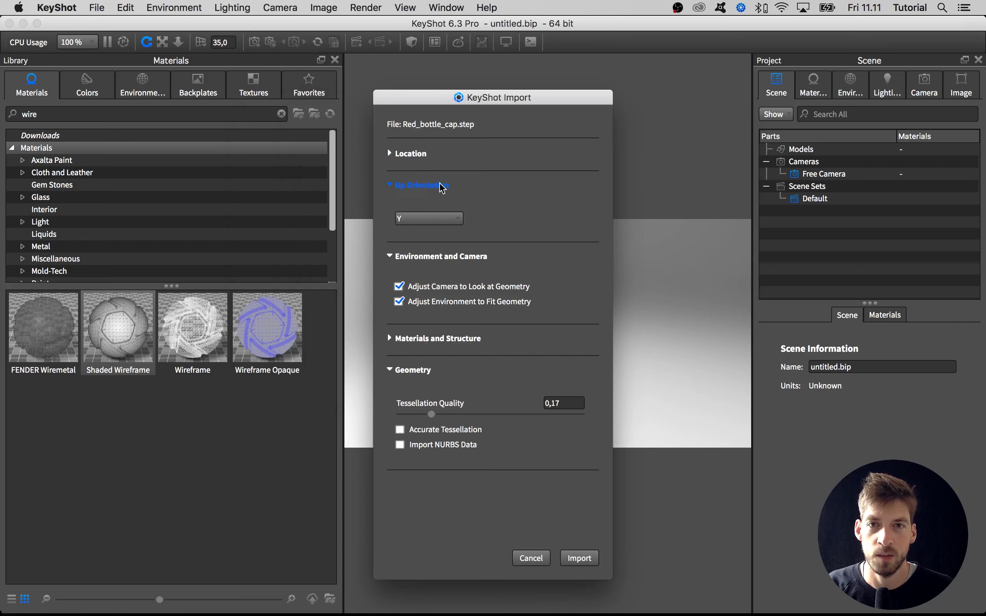
{"action": "left_click", "coordinate": [409, 372]}
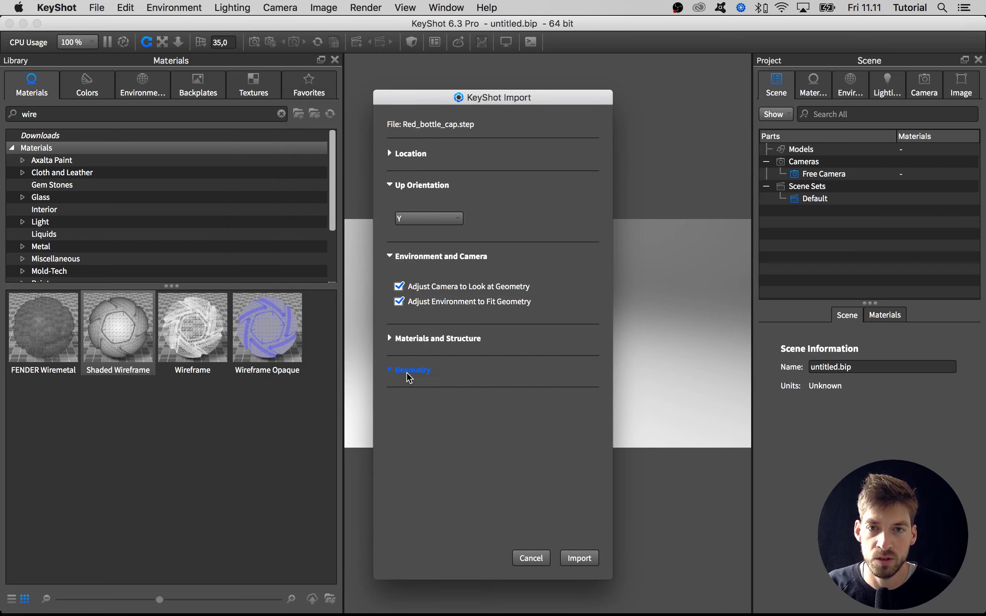
{"action": "left_click", "coordinate": [406, 370]}
{"action": "left_click_drag", "start_coordinate": [432, 418], "coordinate": [427, 416]}
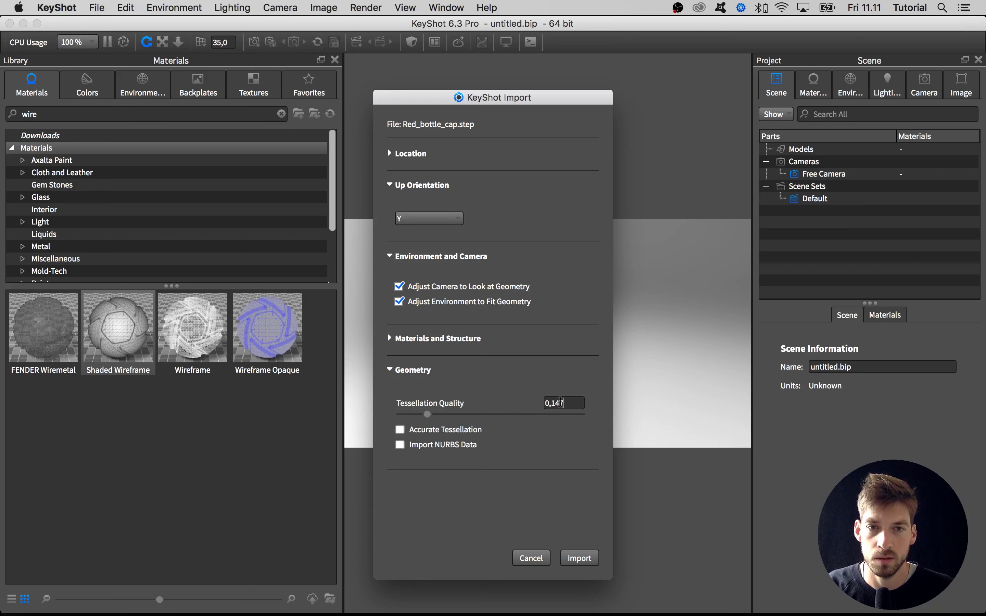
{"action": "left_click_drag", "start_coordinate": [564, 403], "coordinate": [551, 402]}
{"action": "type", "text": "01"}
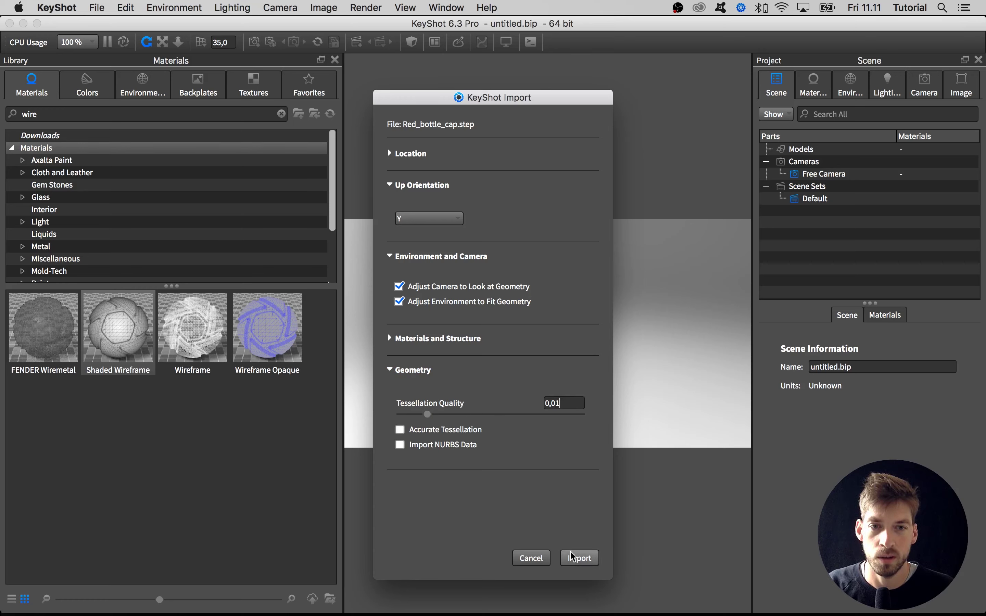
{"action": "left_click", "coordinate": [577, 558]}
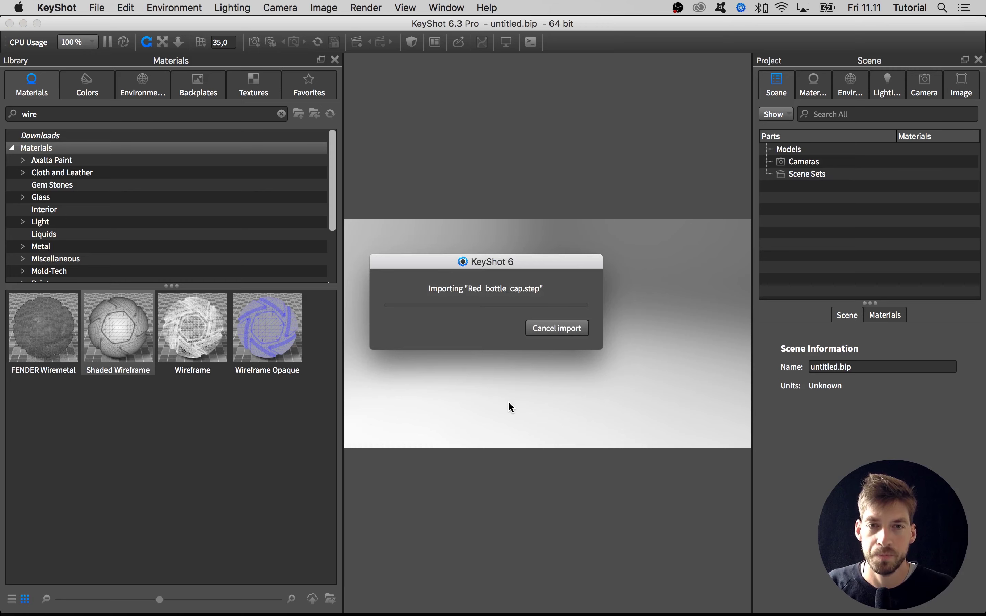
- Center and fit the model in Geometry View and examine the bottle cap's mesh up close
{"action": "right_click", "coordinate": [284, 312]}
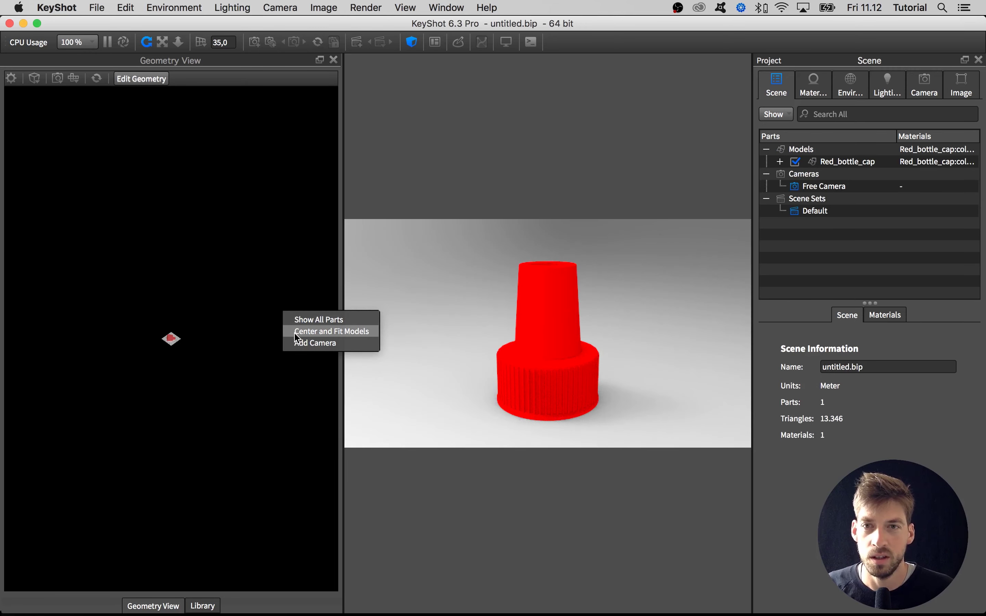
{"action": "left_click", "coordinate": [299, 332]}
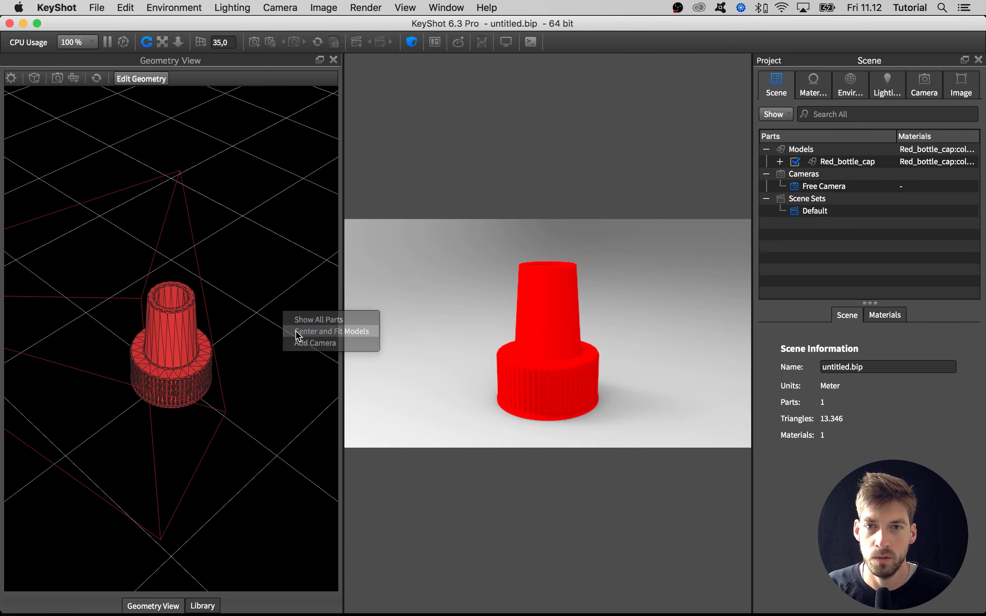
{"action": "left_click_drag", "start_coordinate": [264, 335], "coordinate": [182, 308]}
{"action": "scroll", "coordinate": [171, 302], "scroll_direction": "up", "scroll_amount": 2}
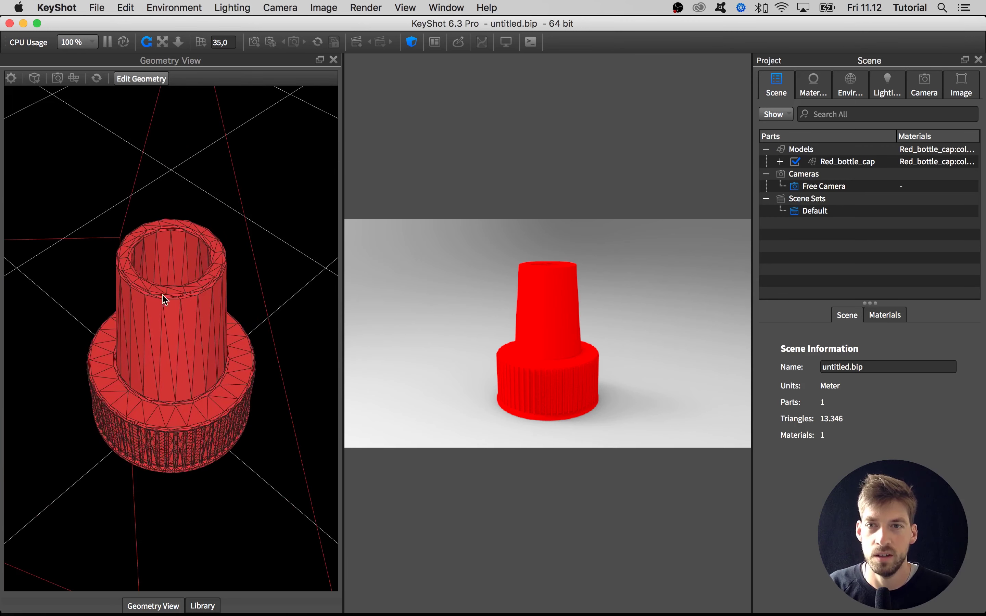
- Change the bottle cap's material type to Plastic and inspect the rim of its opening up close in the render
{"action": "left_click_drag", "start_coordinate": [534, 322], "coordinate": [528, 294]}
{"action": "double_click", "coordinate": [528, 293]}
{"action": "left_click", "coordinate": [933, 195]}
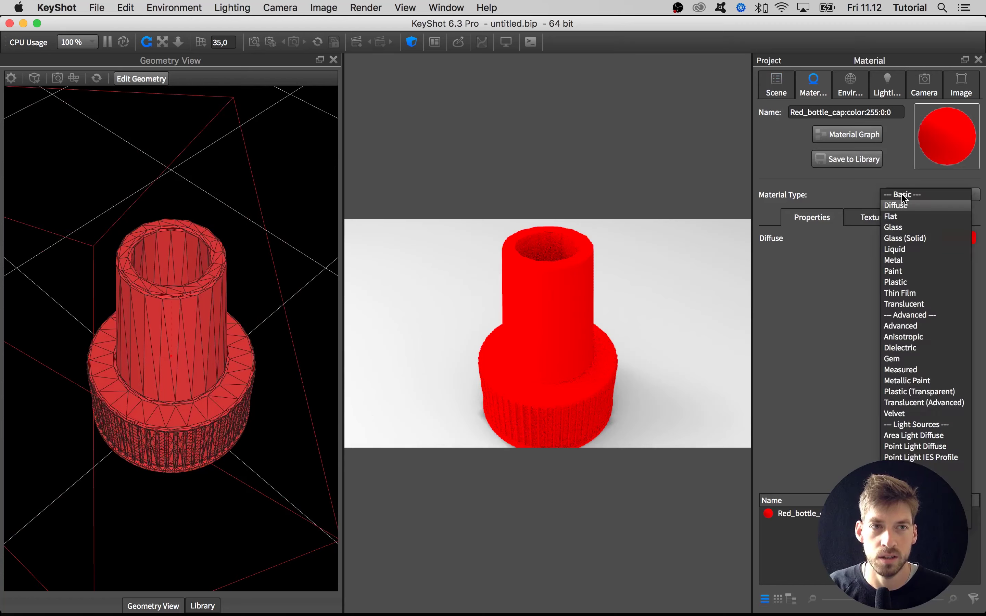
{"action": "left_click", "coordinate": [896, 282]}
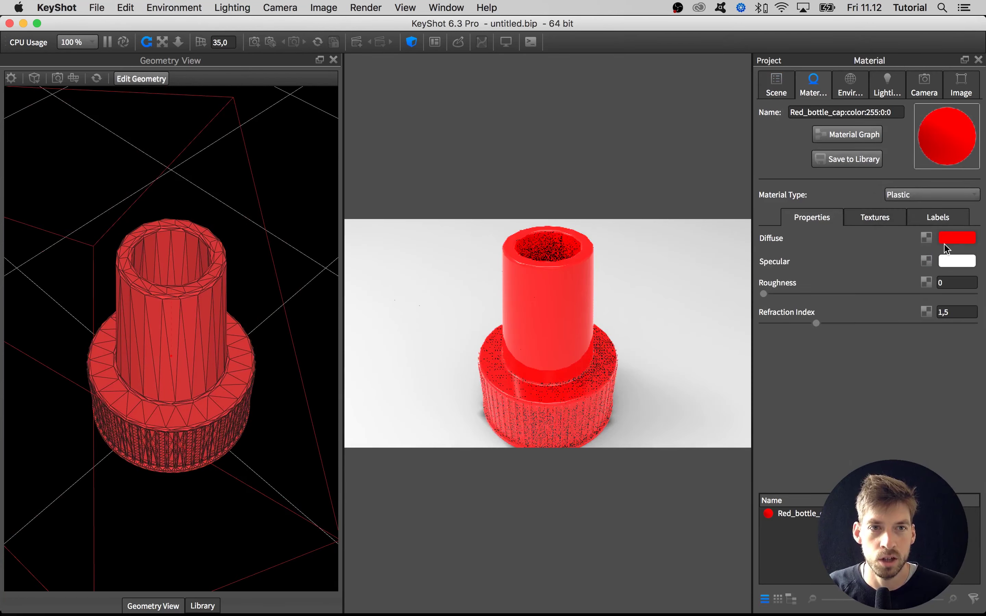
{"action": "scroll", "coordinate": [567, 343], "scroll_direction": "up", "scroll_amount": 5}
{"action": "scroll", "coordinate": [565, 380], "scroll_direction": "down", "scroll_amount": 3}
{"action": "mouse_move", "coordinate": [566, 381]}
{"action": "left_mouse_down"}
{"action": "mouse_move", "coordinate": [487, 410]}
{"action": "mouse_move", "coordinate": [440, 392]}
{"action": "left_mouse_up"}
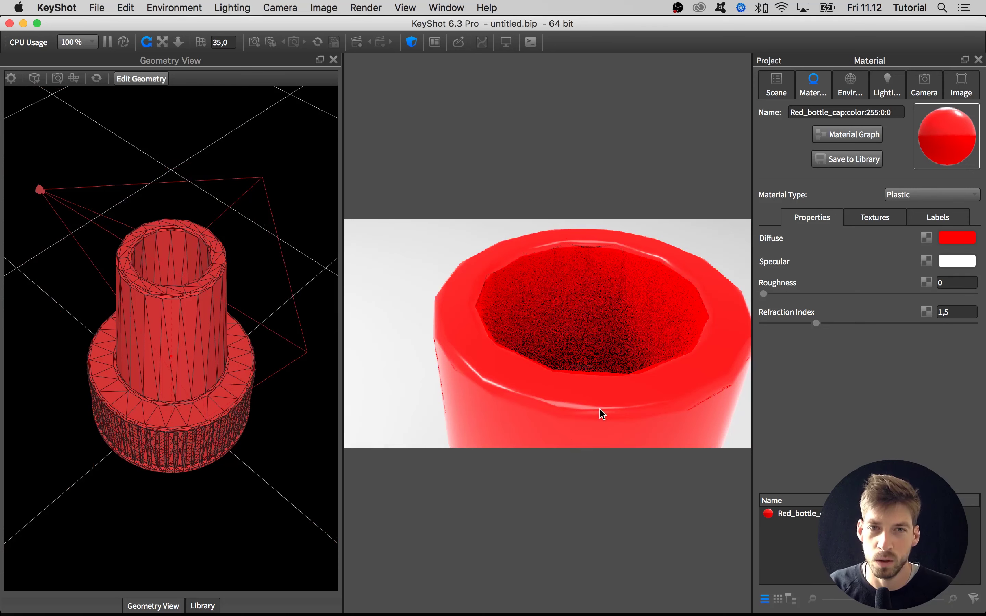
{"action": "scroll", "coordinate": [593, 384], "scroll_direction": "down", "scroll_amount": 2}
{"action": "left_click_drag", "start_coordinate": [597, 377], "coordinate": [567, 379]}
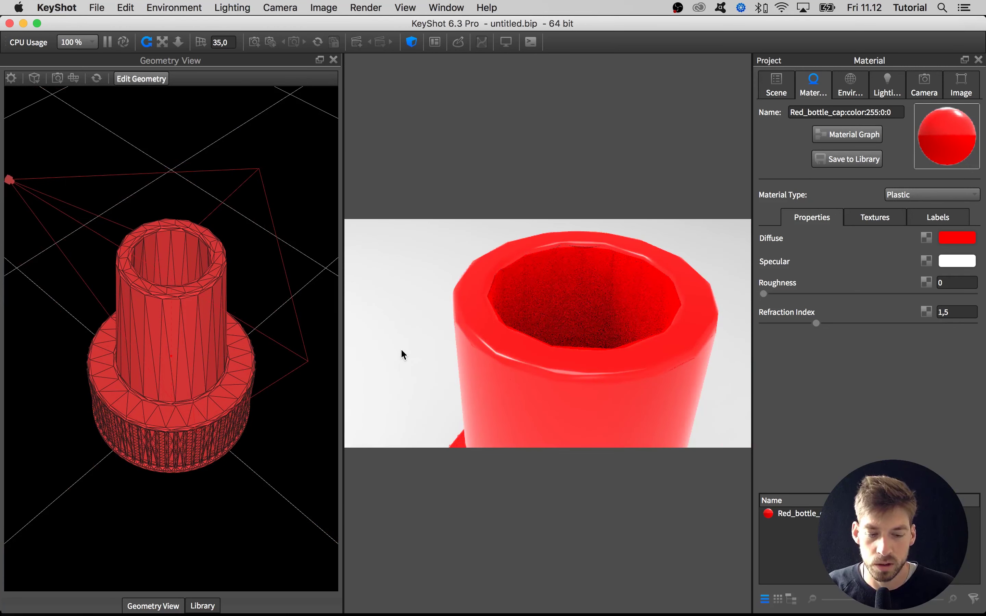
- Reimport Red_bottle_cap.step as Update Geometry with tessellation quality 0,2, then inspect the mesh and the rim in the render
{"action": "key", "text": "super+i"}
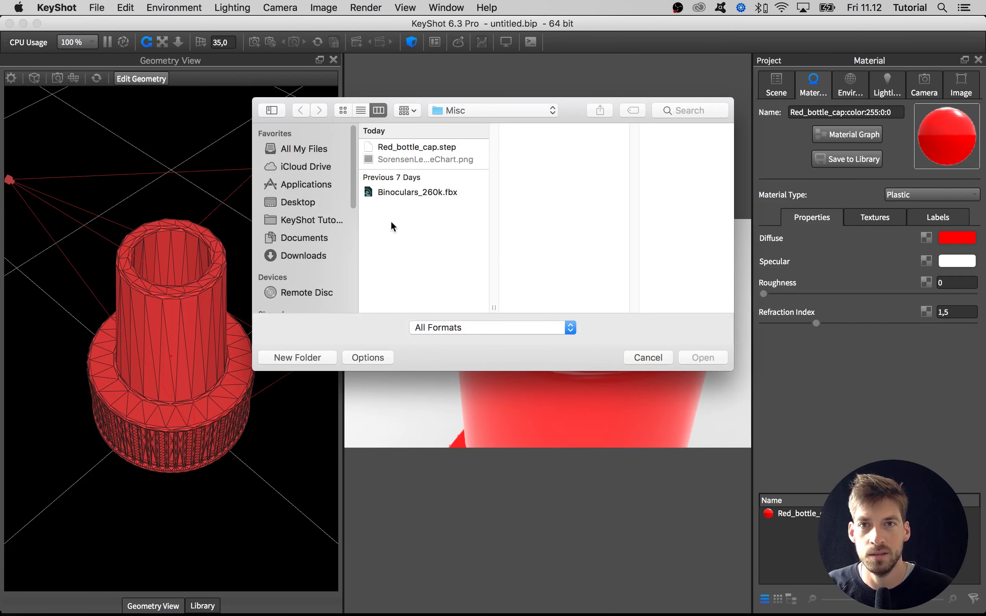
{"action": "left_click", "coordinate": [401, 148]}
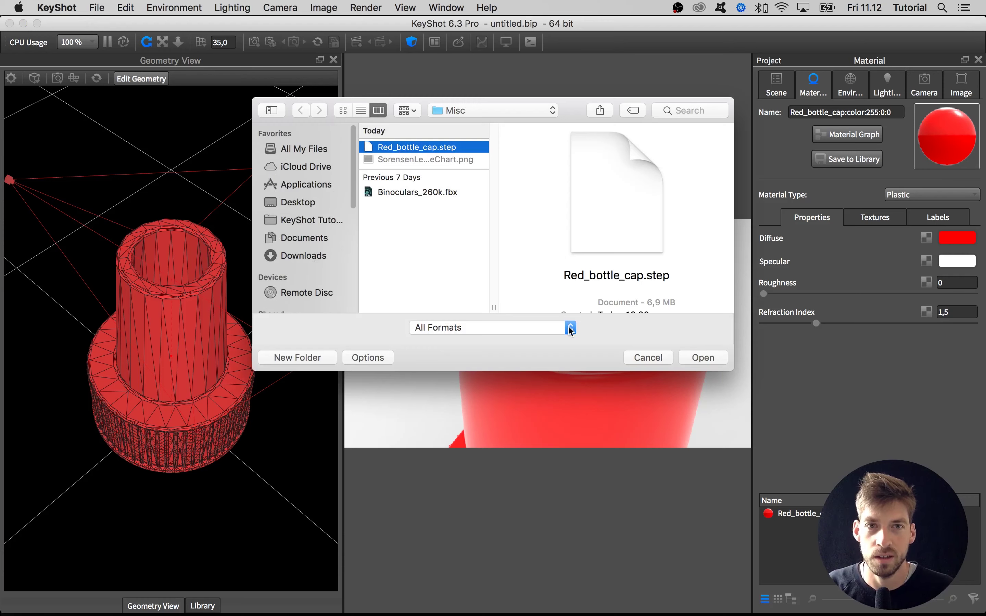
{"action": "left_click", "coordinate": [693, 358]}
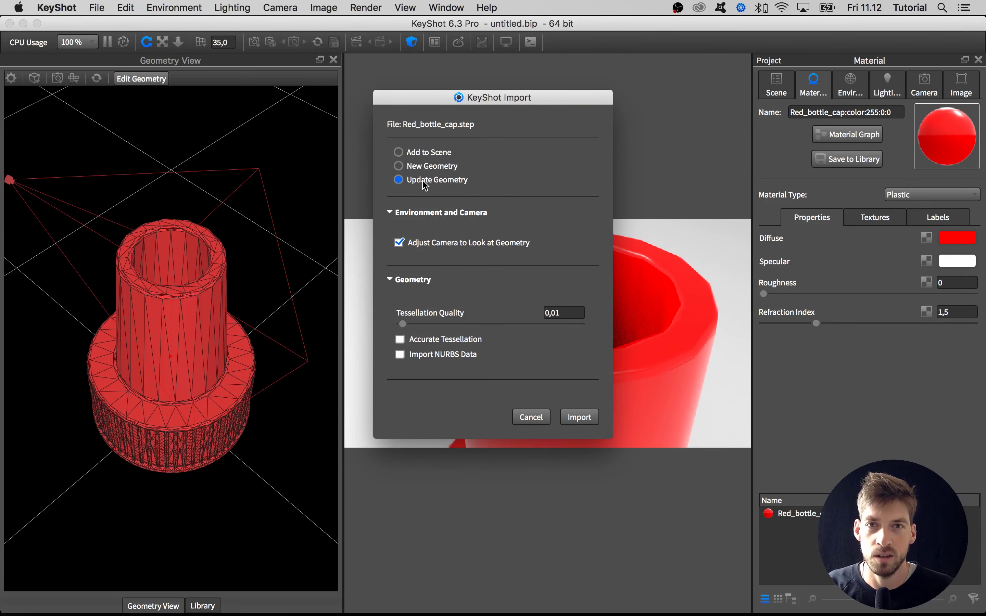
{"action": "double_click", "coordinate": [558, 312]}
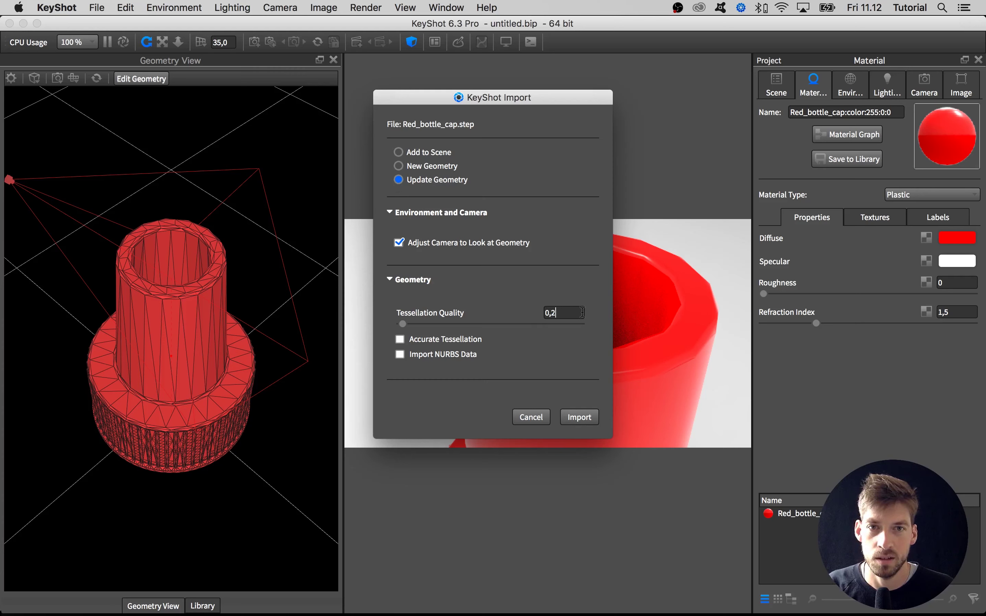
{"action": "key", "text": "Return"}
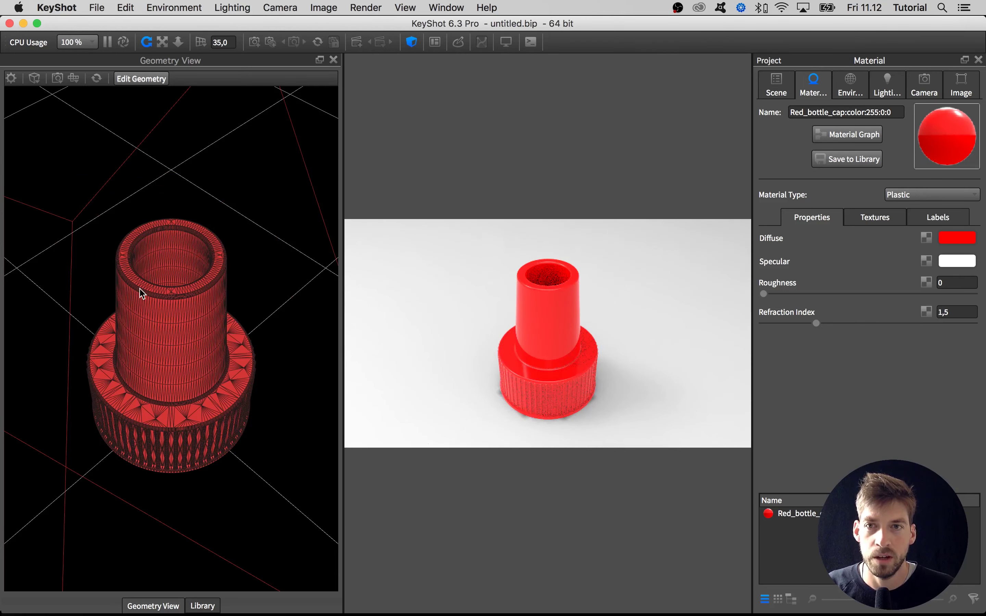
{"action": "scroll", "coordinate": [148, 293], "scroll_direction": "up", "scroll_amount": 3}
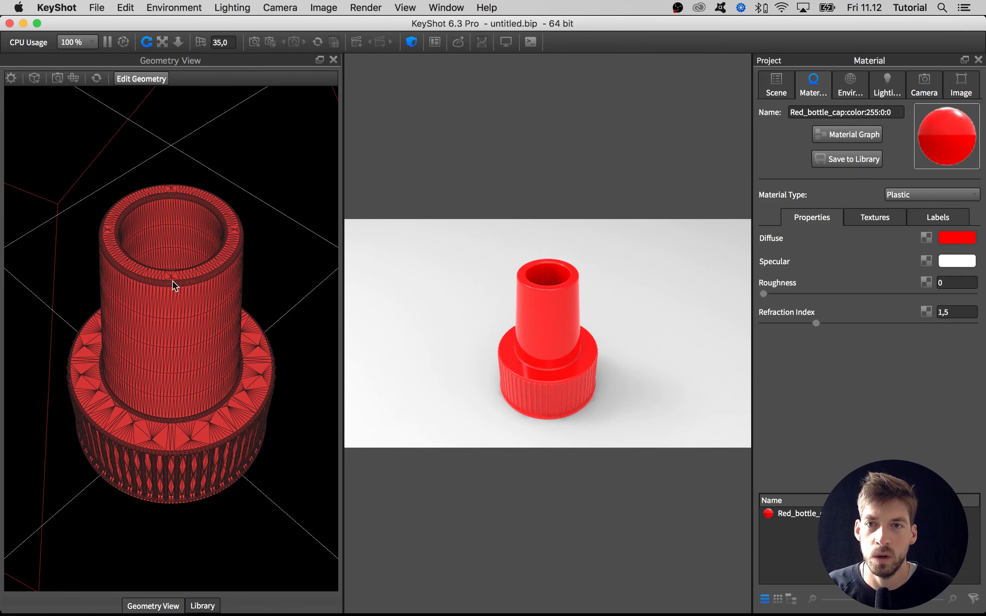
{"action": "scroll", "coordinate": [553, 334], "scroll_direction": "up", "scroll_amount": 5}
{"action": "scroll", "coordinate": [502, 270], "scroll_direction": "up", "scroll_amount": 3}
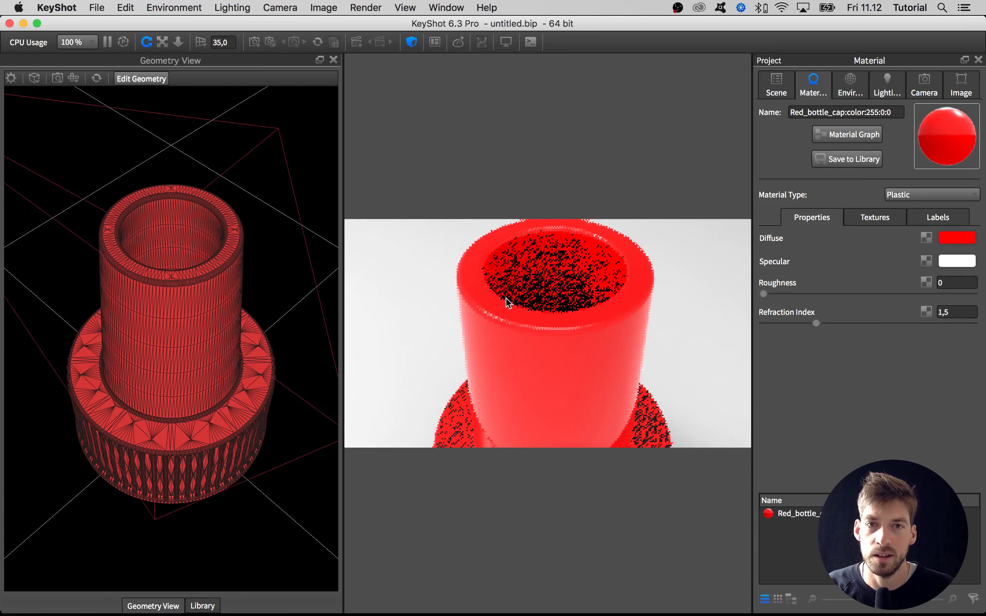
{"action": "scroll", "coordinate": [426, 289], "scroll_direction": "down", "scroll_amount": 2}
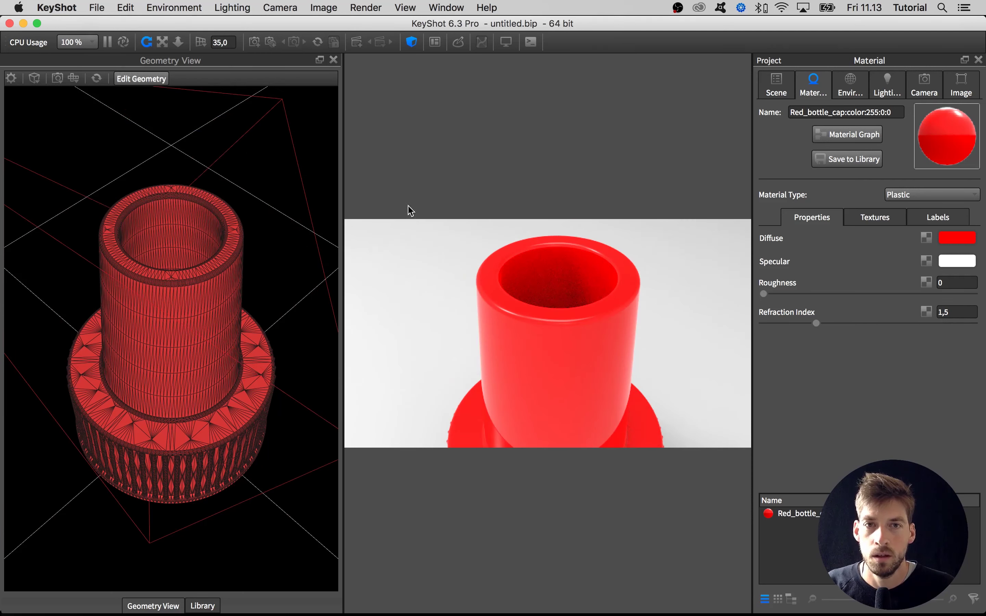
- Start a new scene without saving the bottle cap scene
{"action": "left_click", "coordinate": [97, 8]}
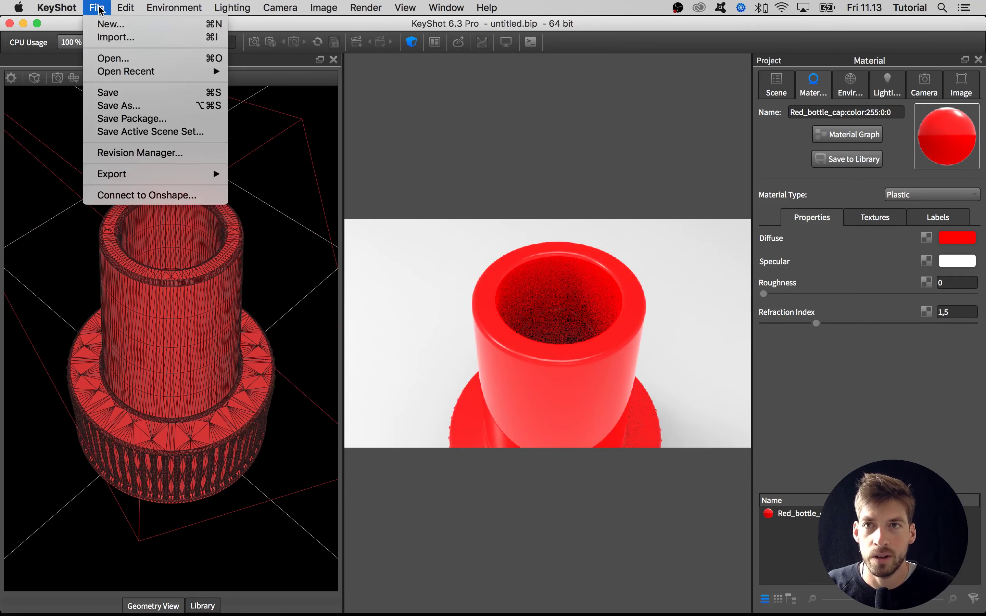
{"action": "left_click", "coordinate": [110, 25]}
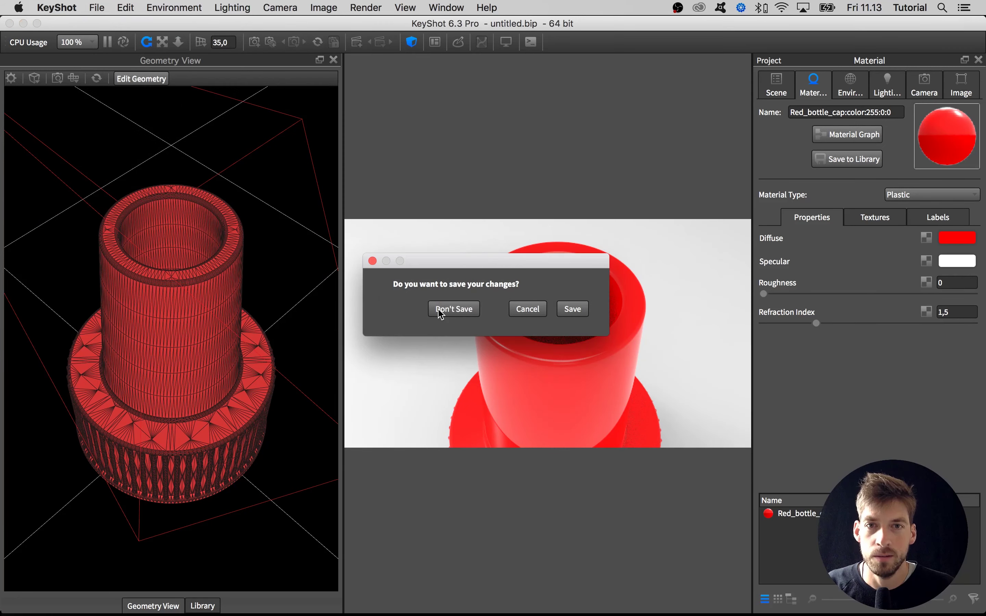
{"action": "left_click", "coordinate": [436, 306]}
{"action": "left_click_drag", "start_coordinate": [460, 319], "coordinate": [469, 377]}
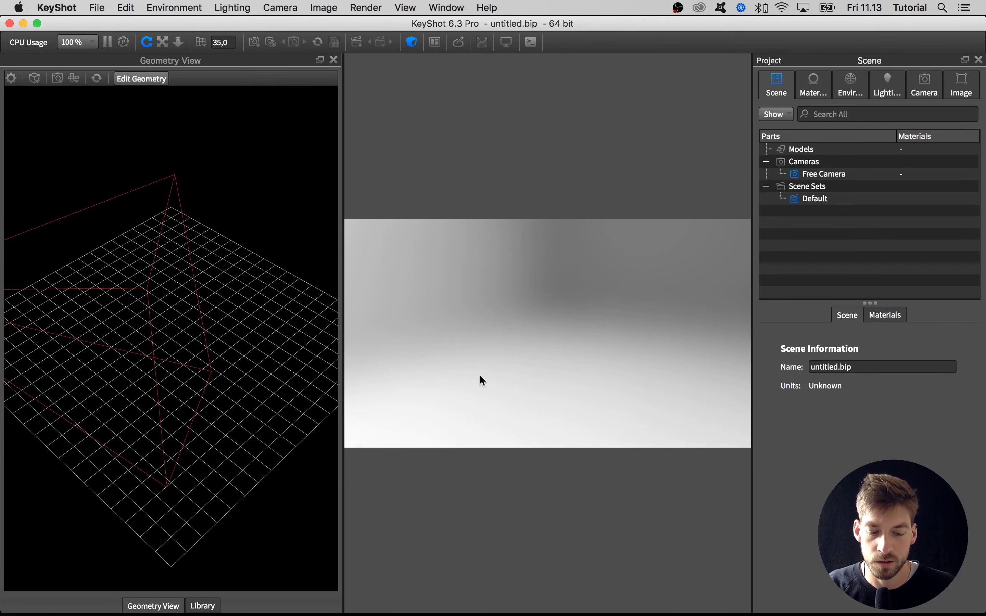
- Open Binoculars.fbx from the Model folder in Resources and import it with the offered import settings
{"action": "key", "text": "super+o"}
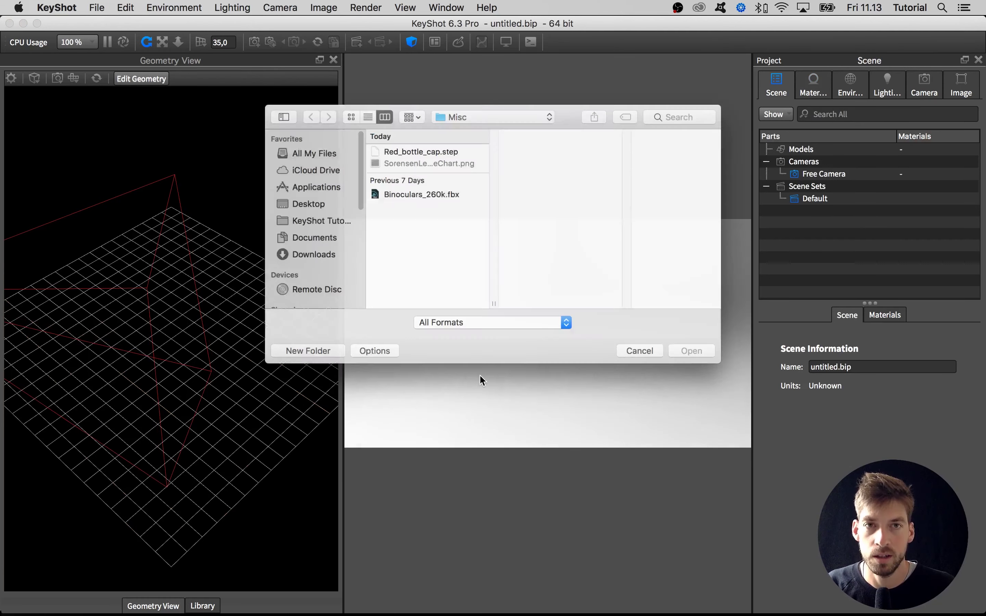
{"action": "left_click", "coordinate": [461, 111]}
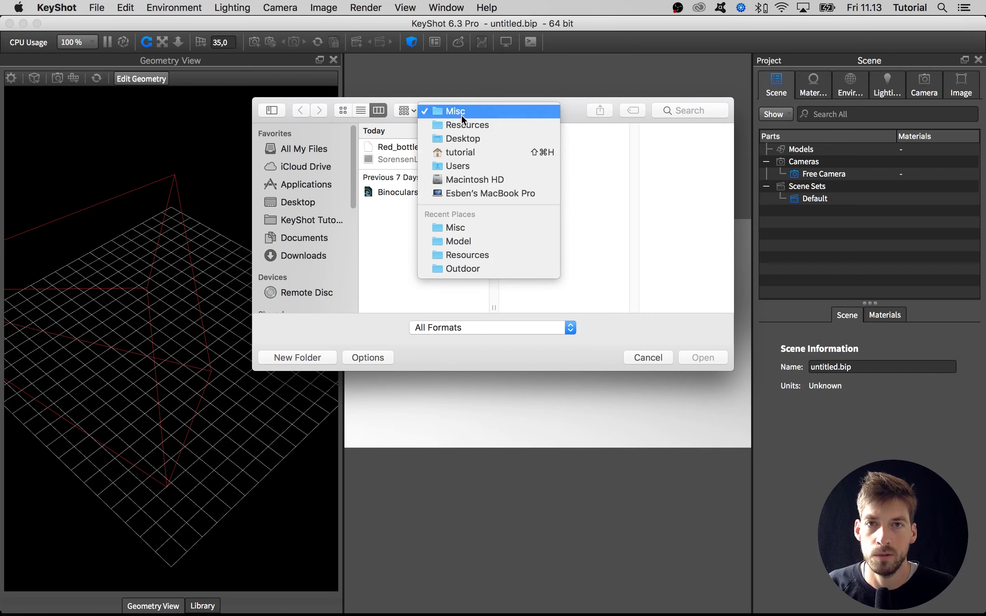
{"action": "left_click", "coordinate": [461, 121]}
{"action": "left_click", "coordinate": [530, 197]}
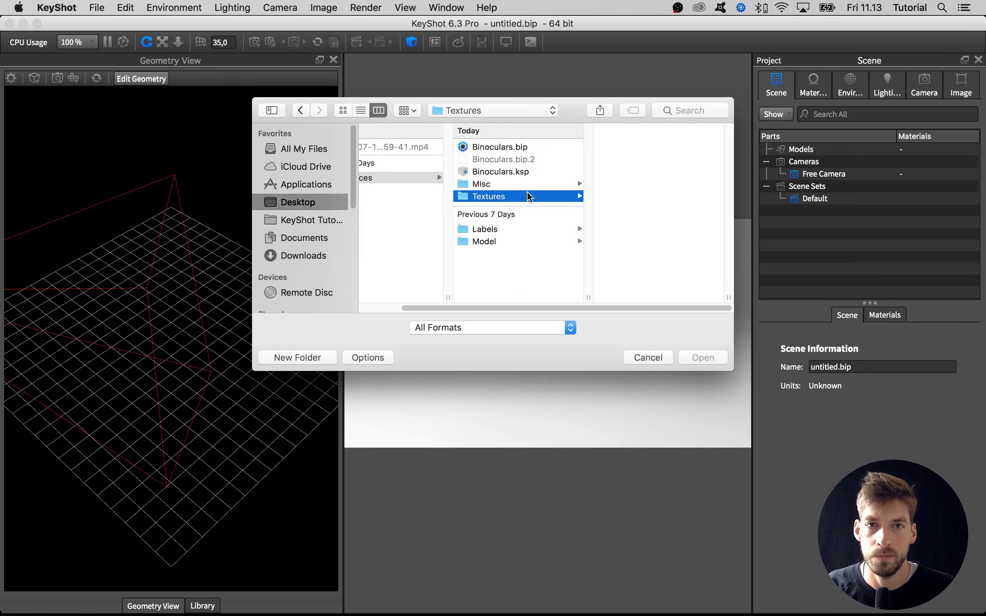
{"action": "left_click", "coordinate": [525, 240]}
{"action": "left_click", "coordinate": [622, 148]}
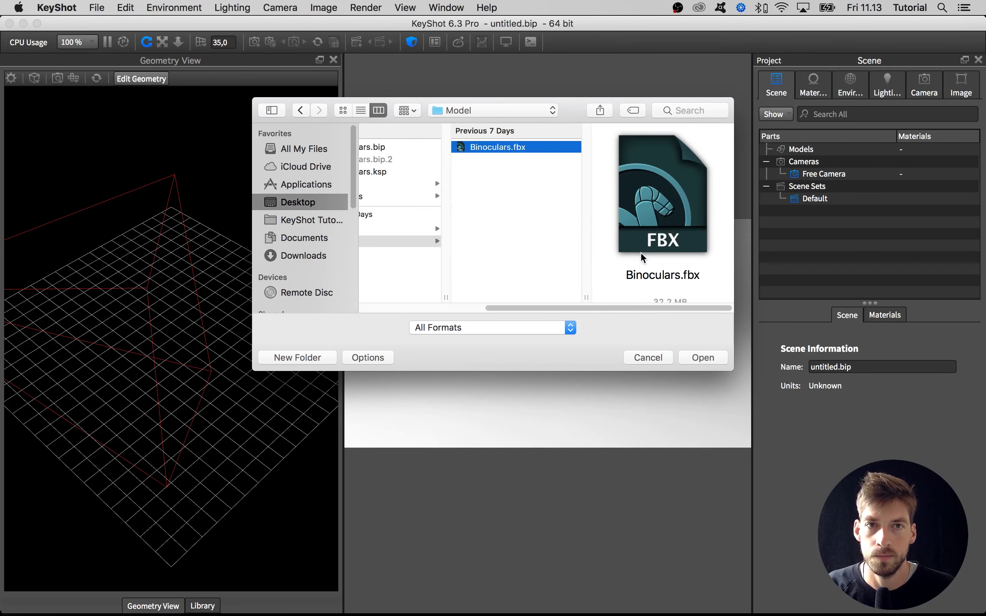
{"action": "left_click", "coordinate": [701, 358]}
{"action": "left_click", "coordinate": [578, 423]}
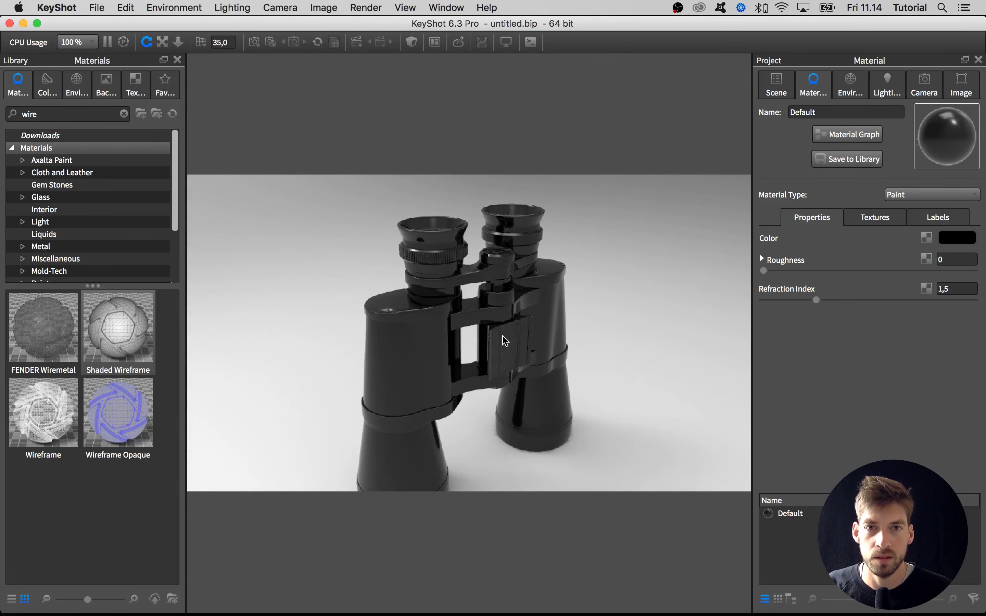
- Collapse the Binoculars group in the scene tree and select it to check its size and units
{"action": "left_click_drag", "start_coordinate": [505, 341], "coordinate": [384, 318]}
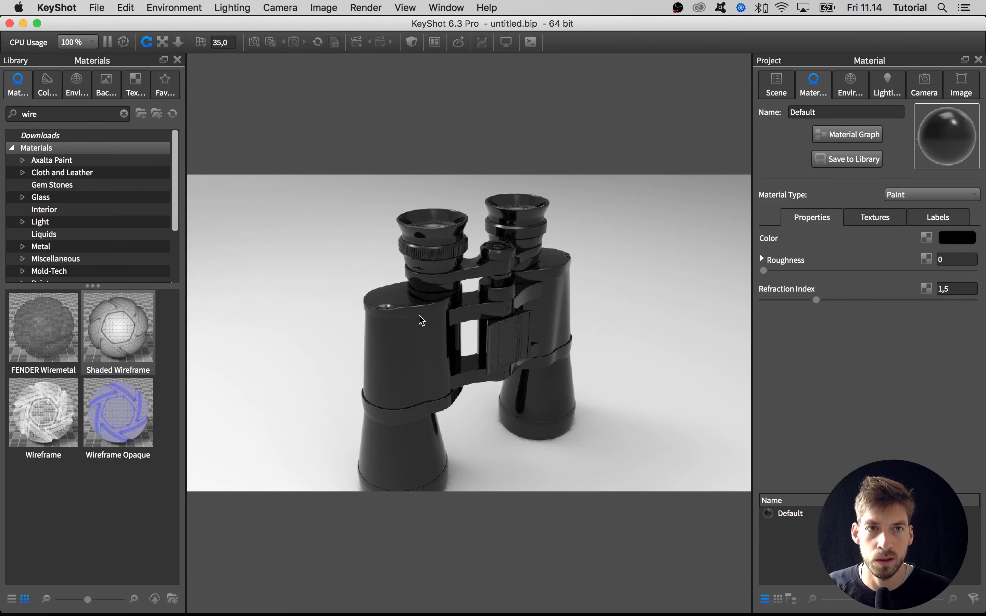
{"action": "left_click", "coordinate": [772, 91]}
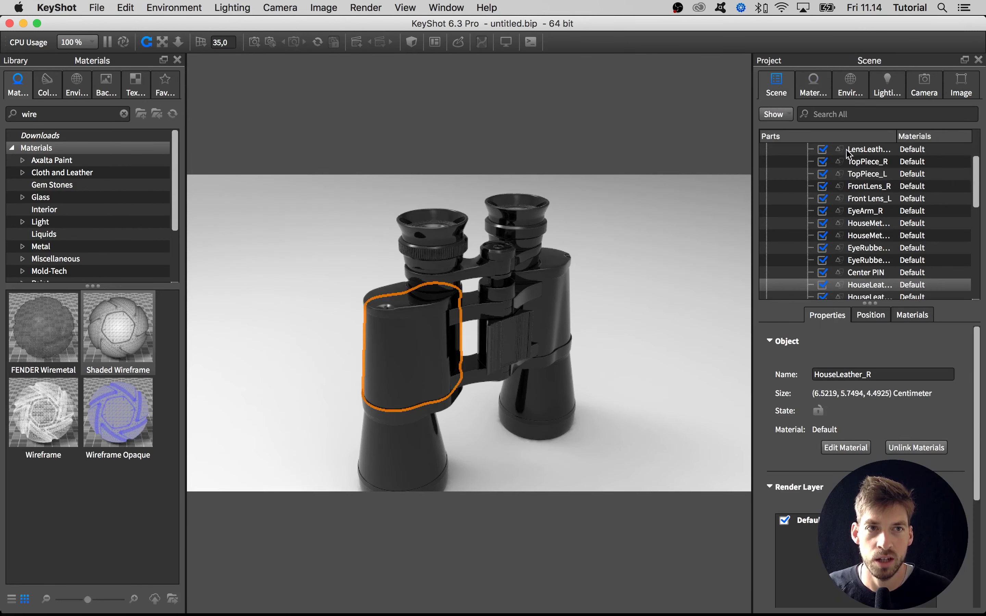
{"action": "scroll", "coordinate": [844, 159], "scroll_direction": "up", "scroll_amount": 3}
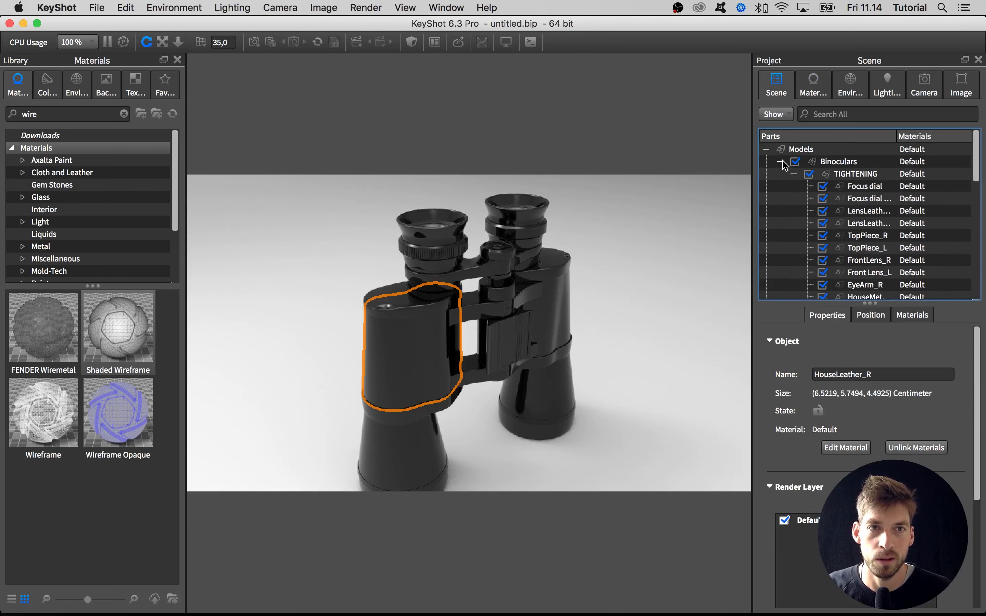
{"action": "left_click", "coordinate": [780, 161]}
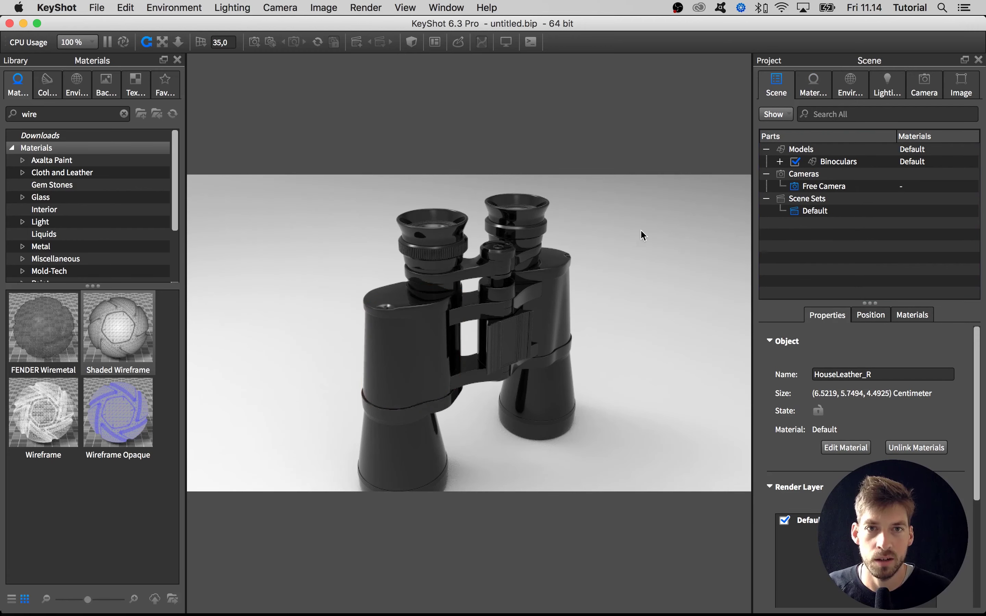
{"action": "left_click_drag", "start_coordinate": [641, 229], "coordinate": [680, 225]}
{"action": "left_click", "coordinate": [852, 162]}
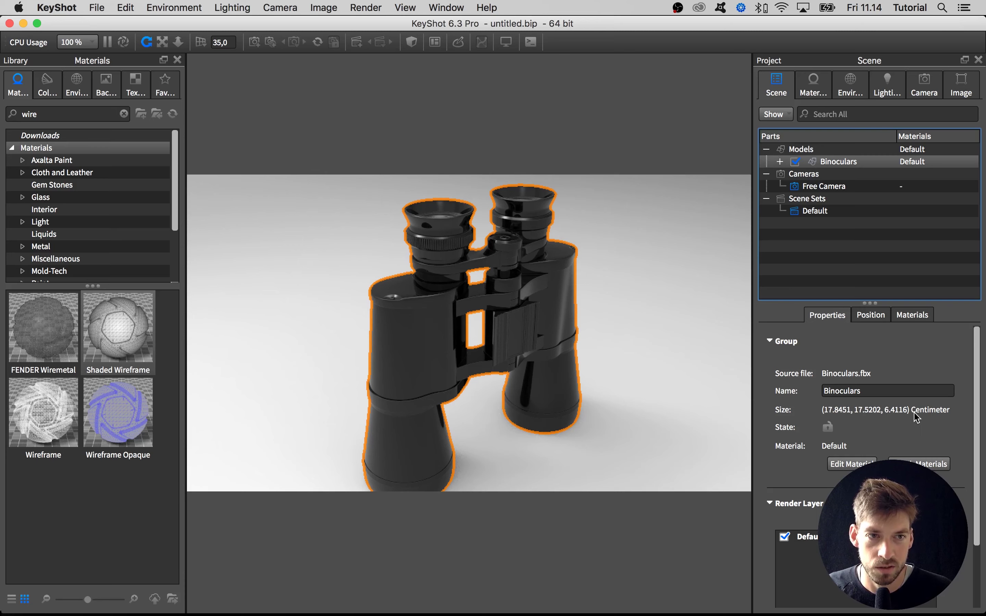
{"action": "left_click", "coordinate": [706, 380]}
{"action": "left_click_drag", "start_coordinate": [704, 380], "coordinate": [630, 361]}
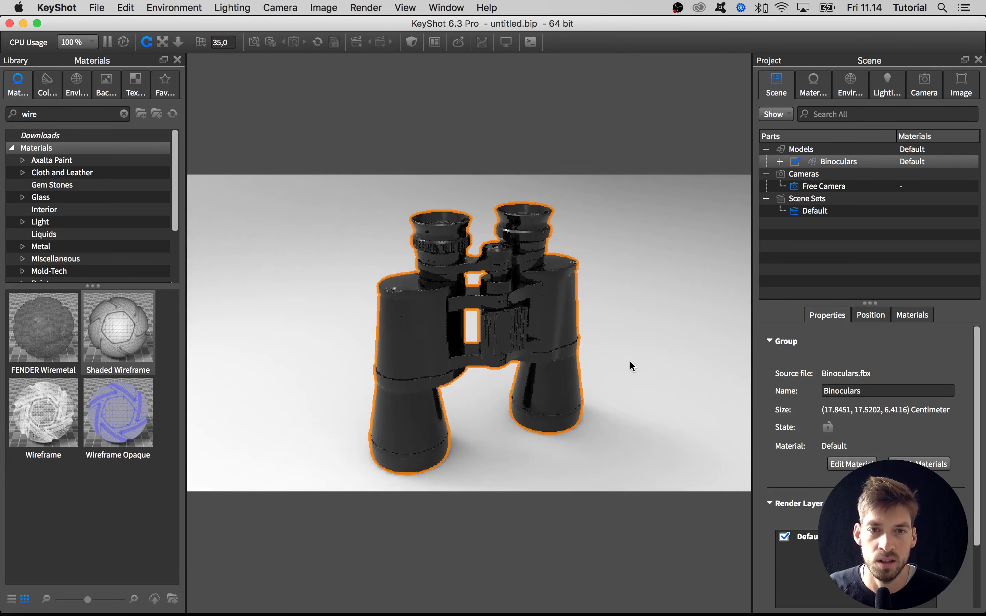
{"action": "left_click_drag", "start_coordinate": [643, 356], "coordinate": [644, 354]}
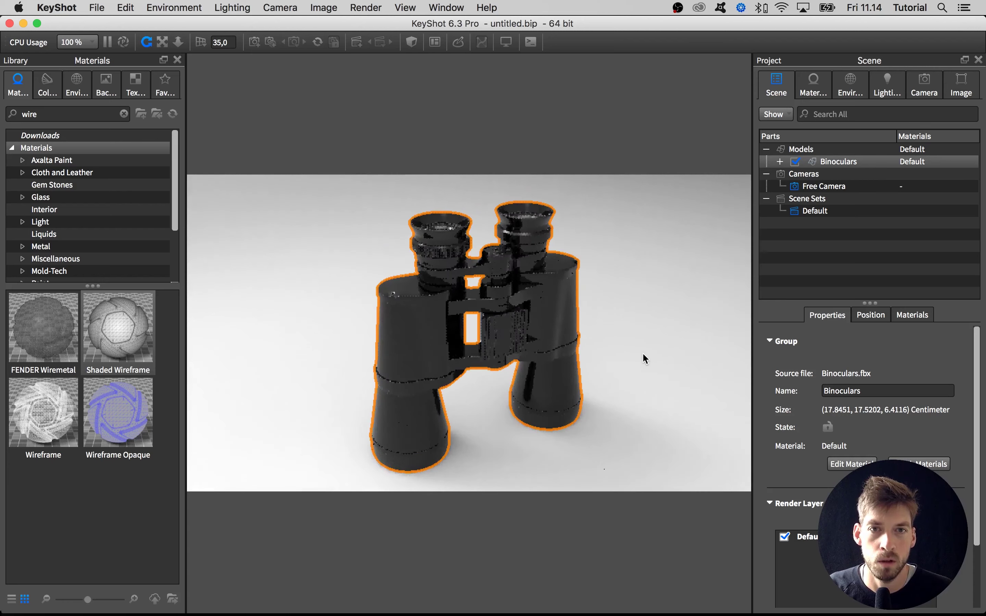
- Change the scene units to Millimeter with Correlate scene units, accept the texture mapping warning, and check the Binoculars group's size
{"action": "left_click", "coordinate": [643, 355]}
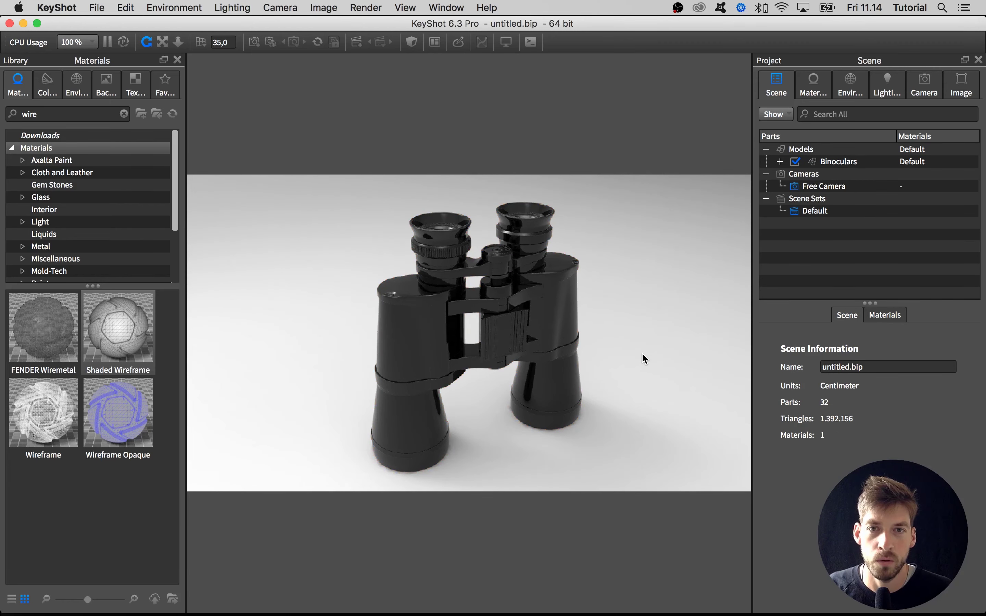
{"action": "left_click", "coordinate": [827, 161]}
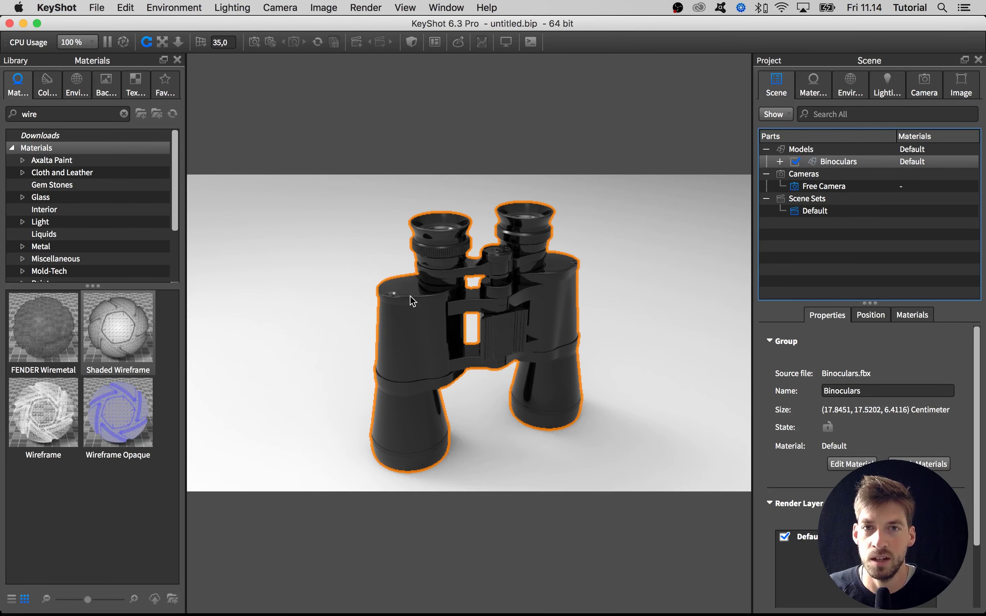
{"action": "left_click", "coordinate": [126, 10]}
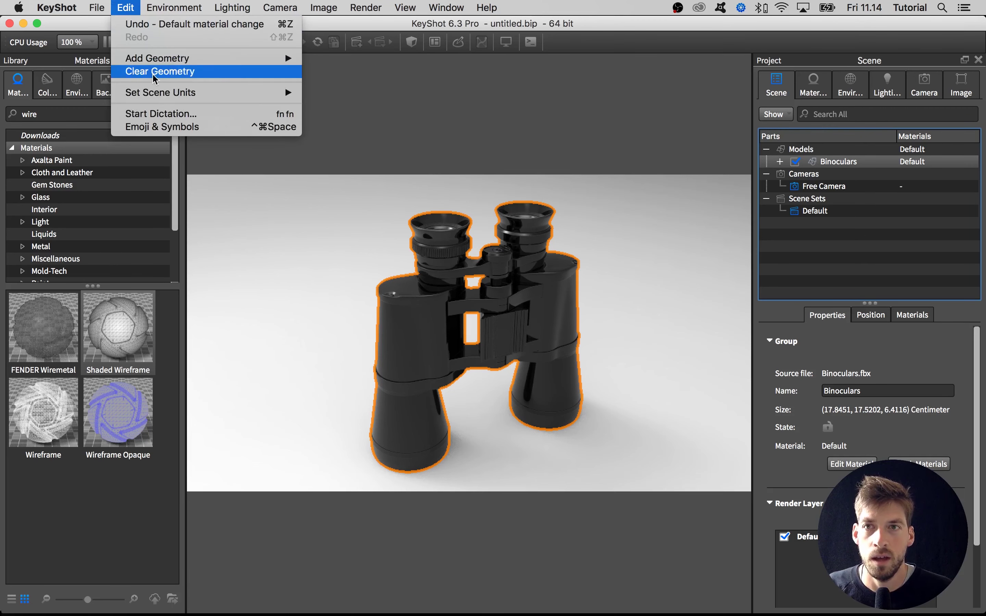
{"action": "mouse_move", "coordinate": [161, 95]}
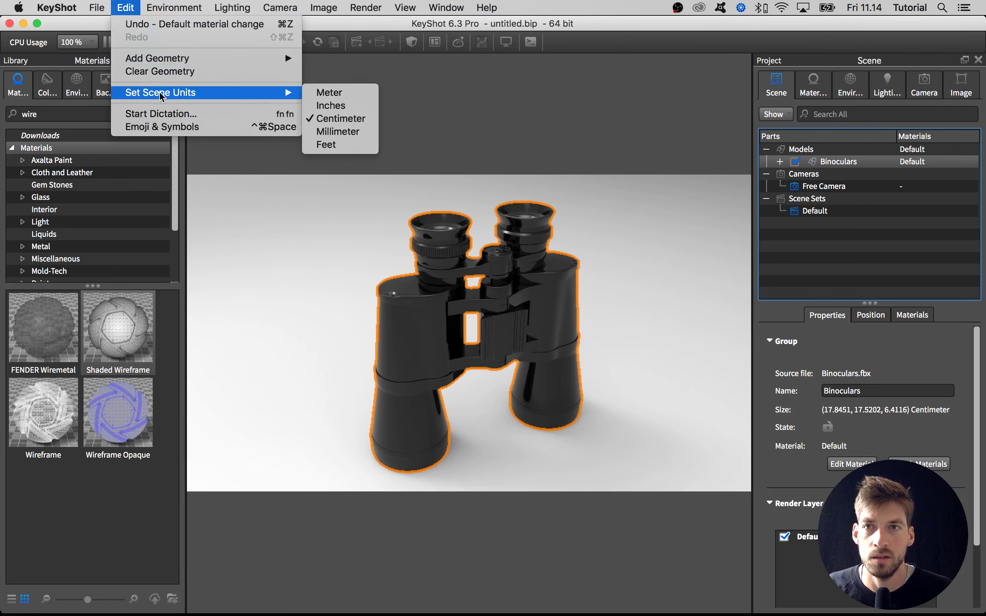
{"action": "left_click", "coordinate": [342, 131]}
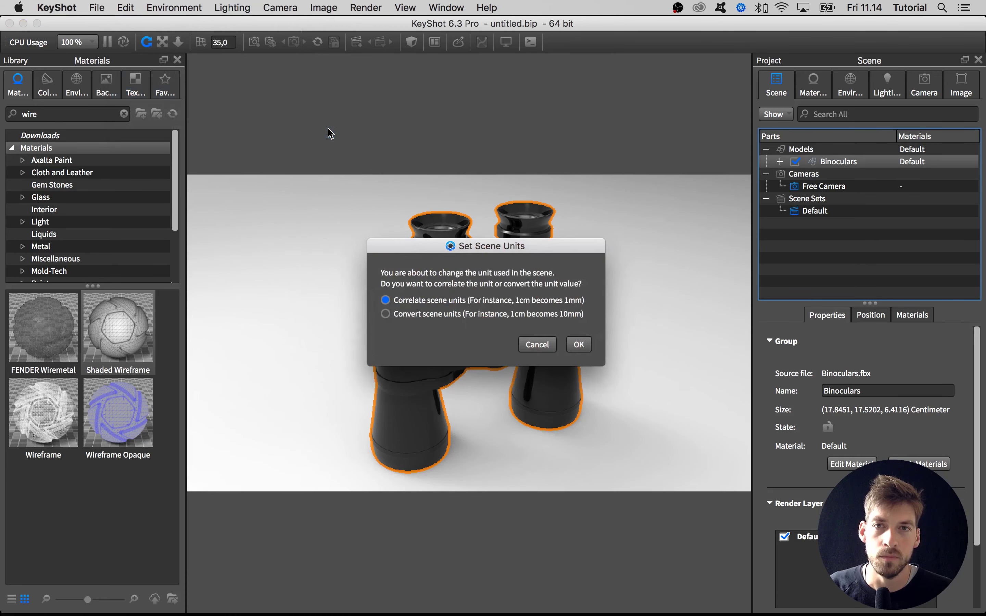
{"action": "left_click_drag", "start_coordinate": [435, 249], "coordinate": [425, 242]}
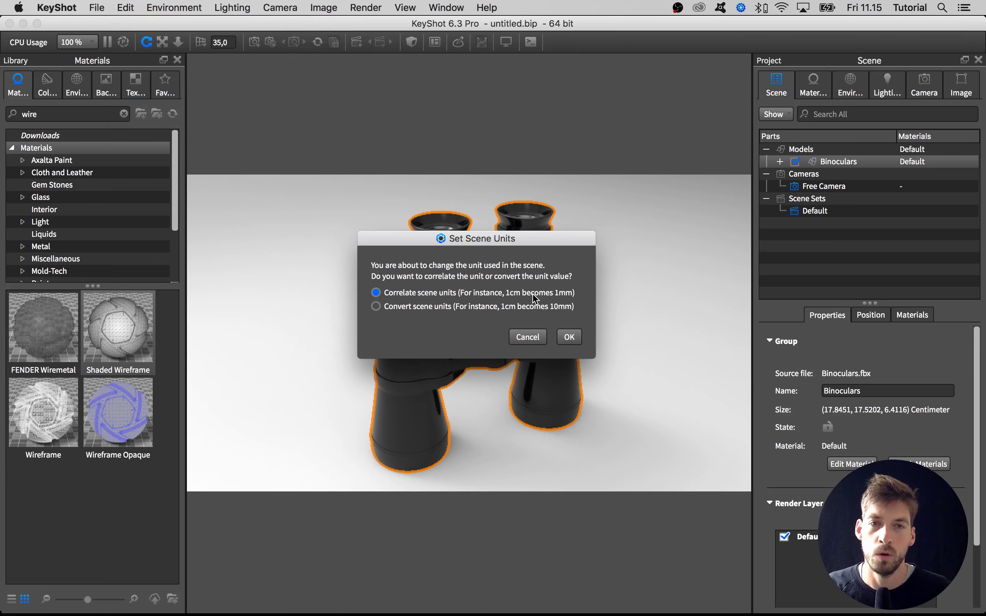
{"action": "left_click", "coordinate": [570, 338]}
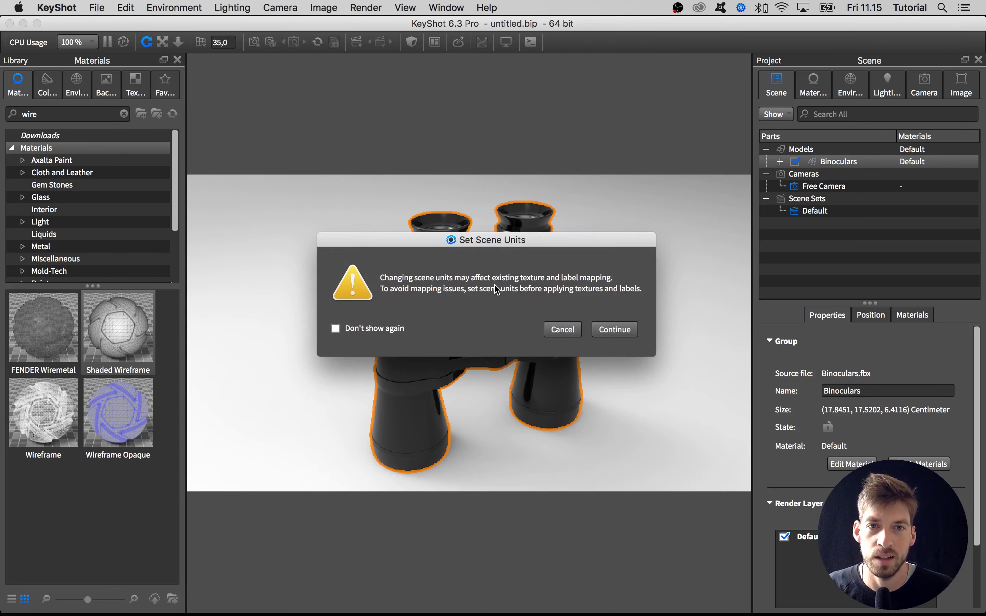
{"action": "left_click", "coordinate": [394, 330]}
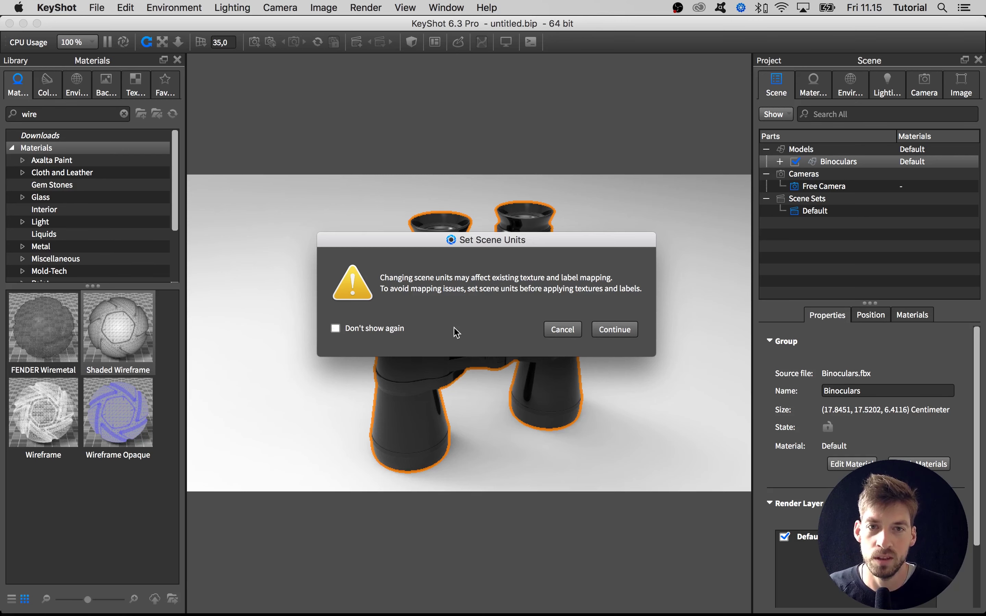
{"action": "left_click", "coordinate": [609, 334]}
{"action": "left_click", "coordinate": [611, 334]}
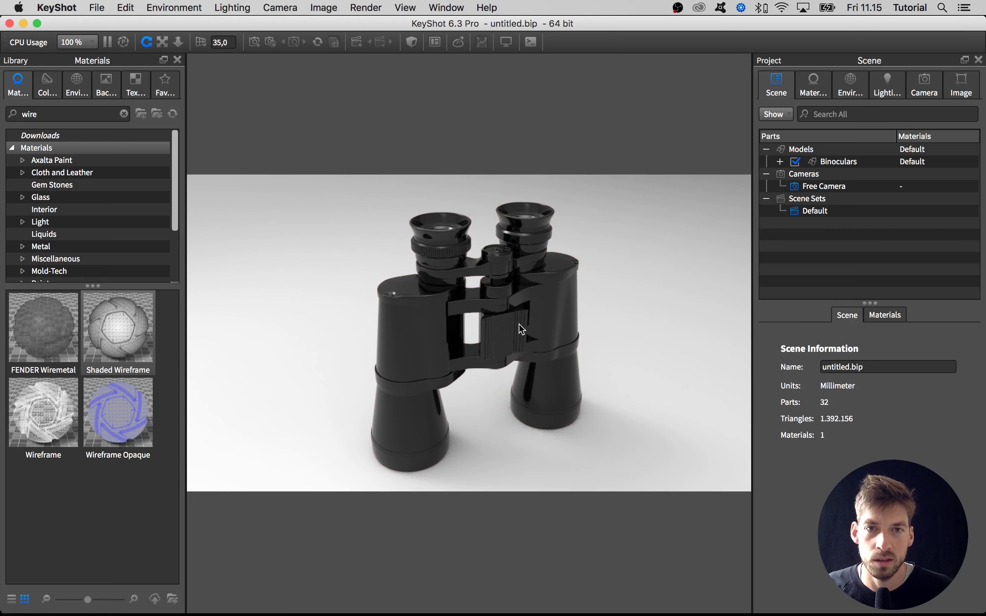
{"action": "left_click", "coordinate": [839, 161]}
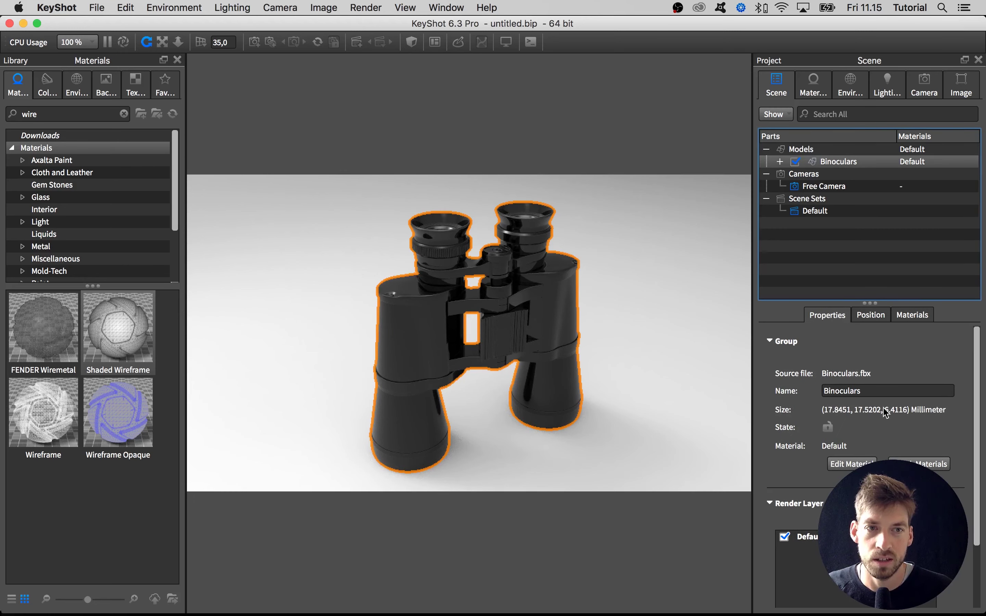
- Set the scene units back to Centimeter with Correlate scene units, and select the Binoculars group to check its size
{"action": "left_click", "coordinate": [125, 12]}
{"action": "mouse_move", "coordinate": [152, 98]}
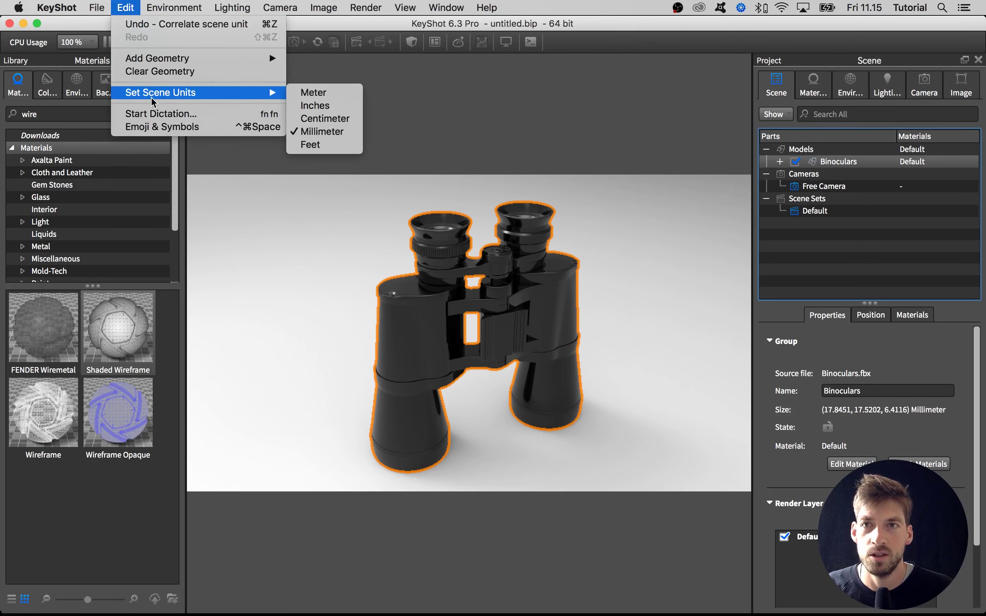
{"action": "left_click", "coordinate": [312, 118]}
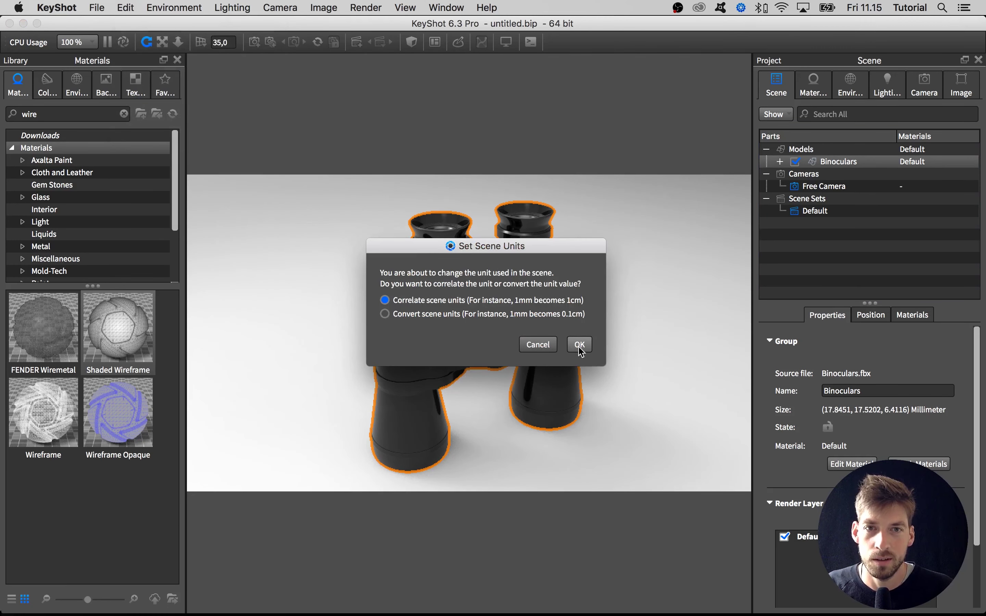
{"action": "left_click", "coordinate": [580, 345]}
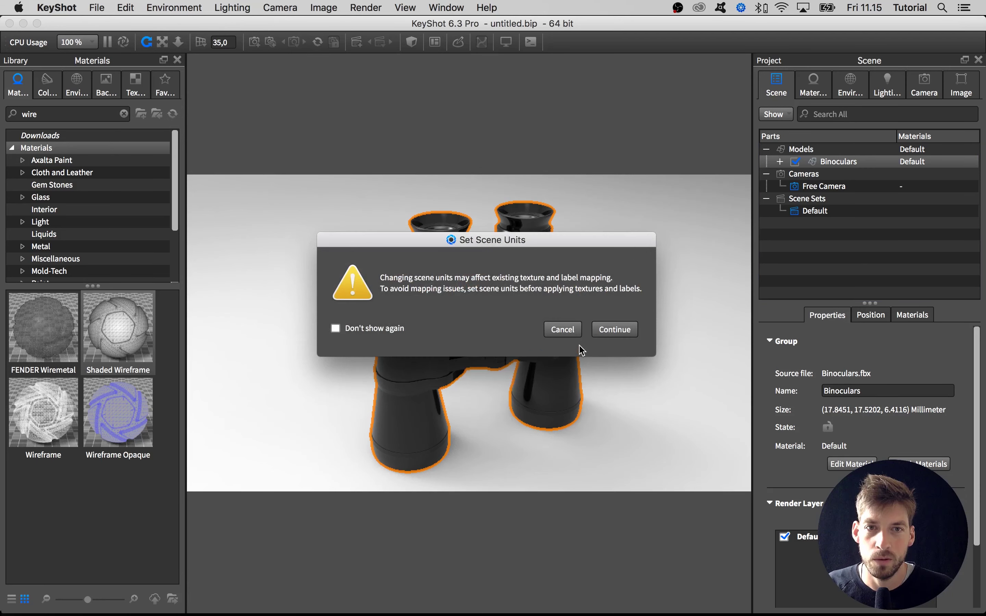
{"action": "left_click", "coordinate": [614, 330]}
{"action": "left_click", "coordinate": [832, 162]}
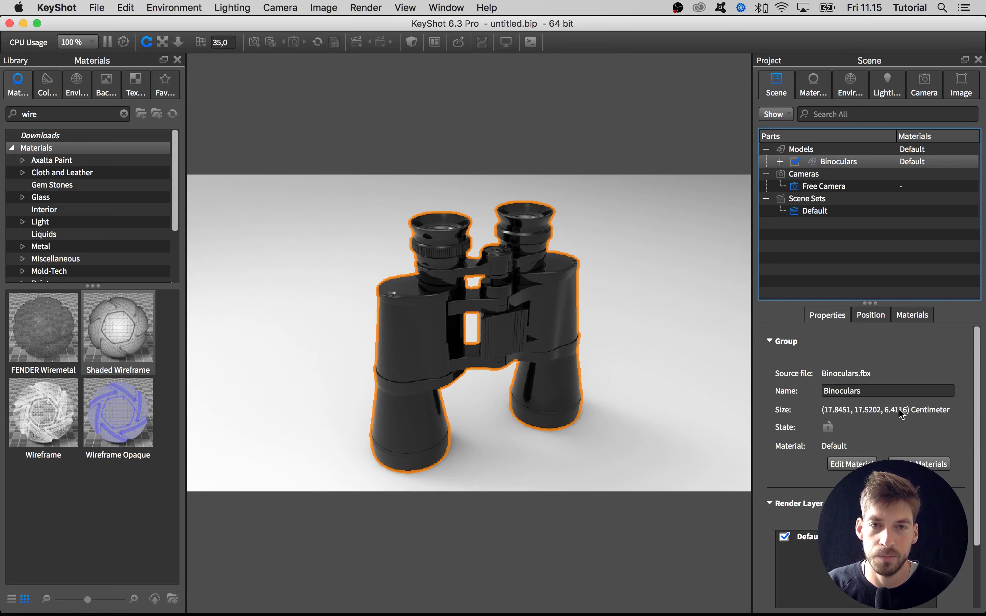
- View the binoculars from another angle, recheck the group's size and units, and clear the selection
{"action": "left_click_drag", "start_coordinate": [636, 381], "coordinate": [672, 364]}
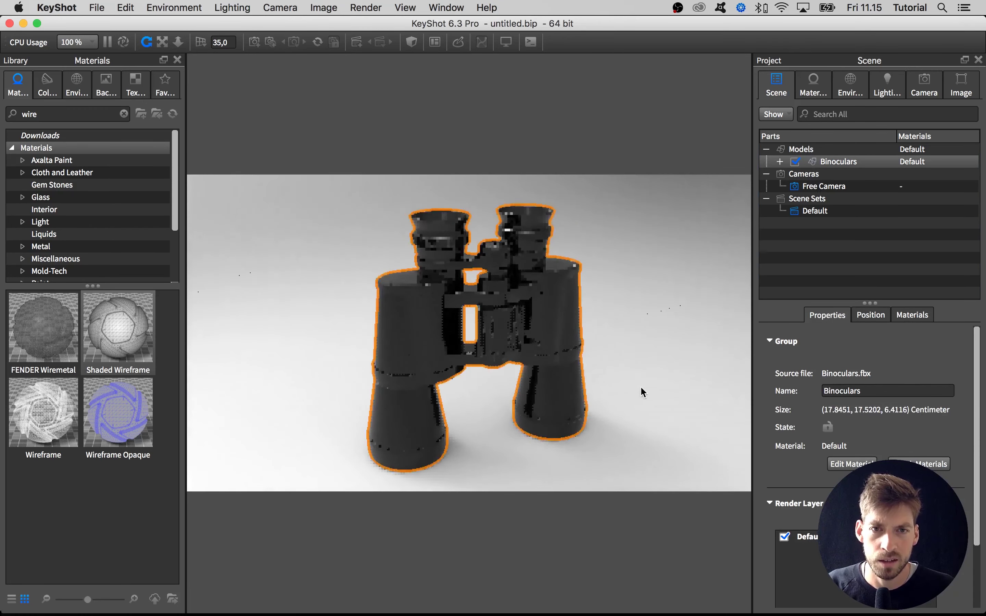
{"action": "left_click", "coordinate": [653, 389]}
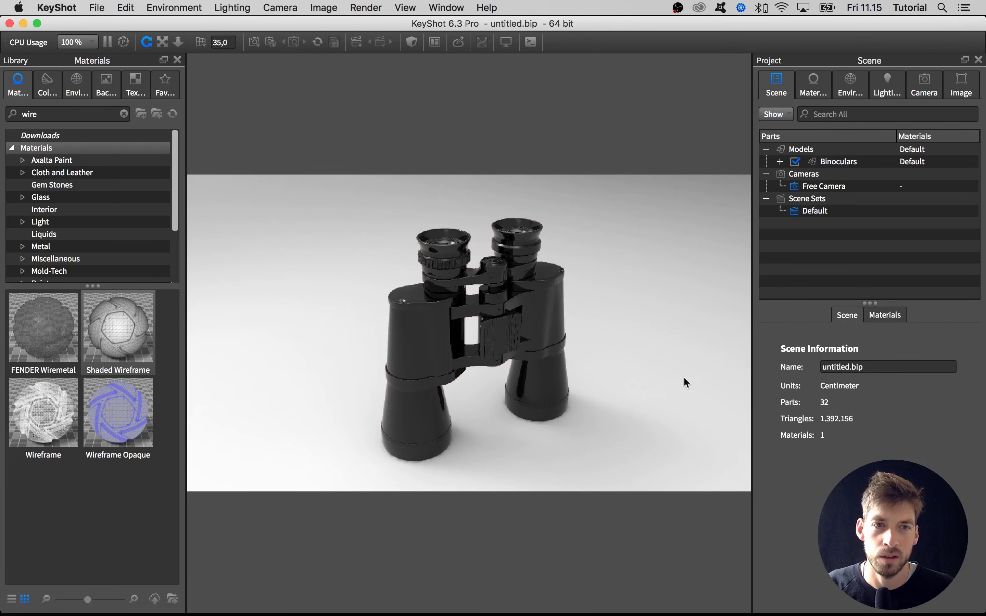
{"action": "left_click", "coordinate": [838, 165]}
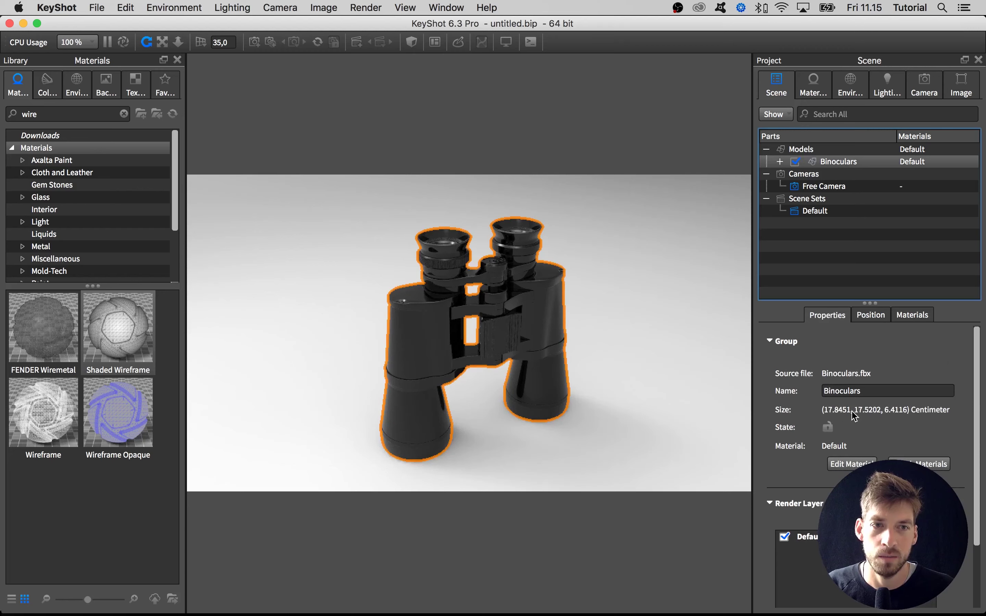
{"action": "left_click", "coordinate": [654, 351]}
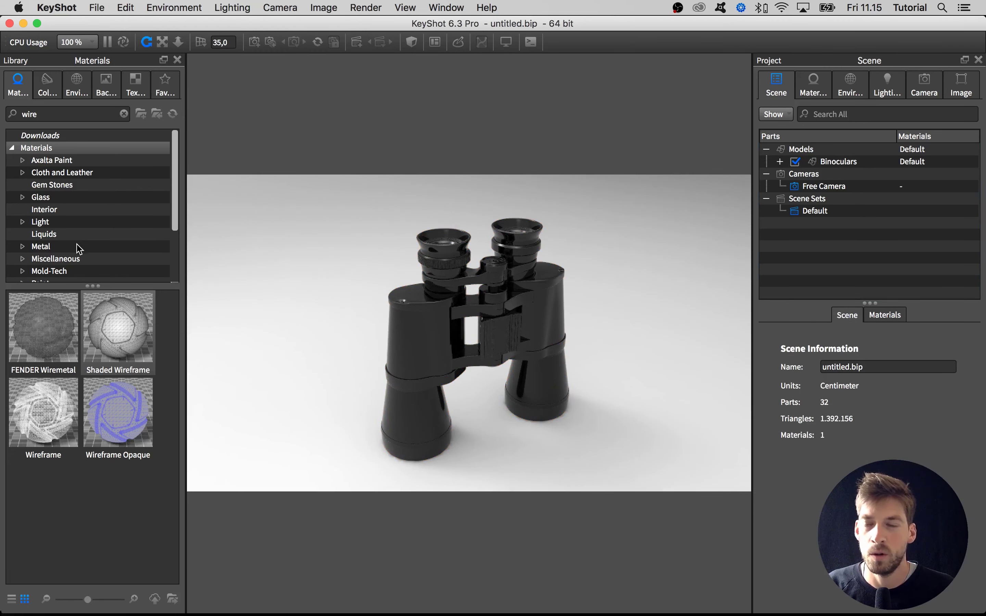